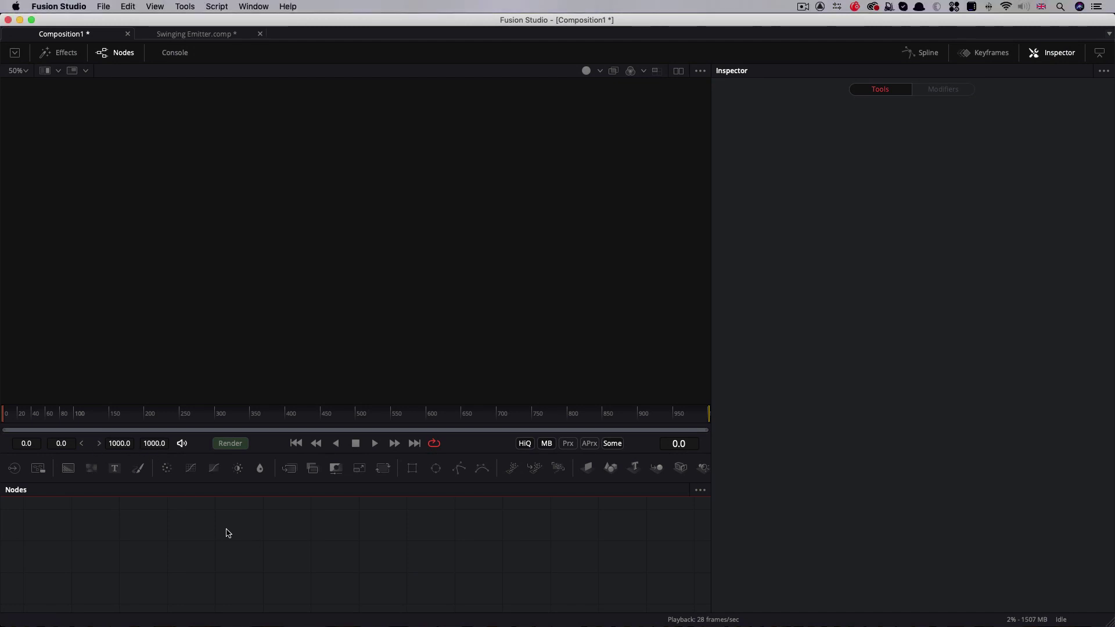
Add a Shape 3D node and set its shape to Sphere
key("shift+space")
type("3sh")
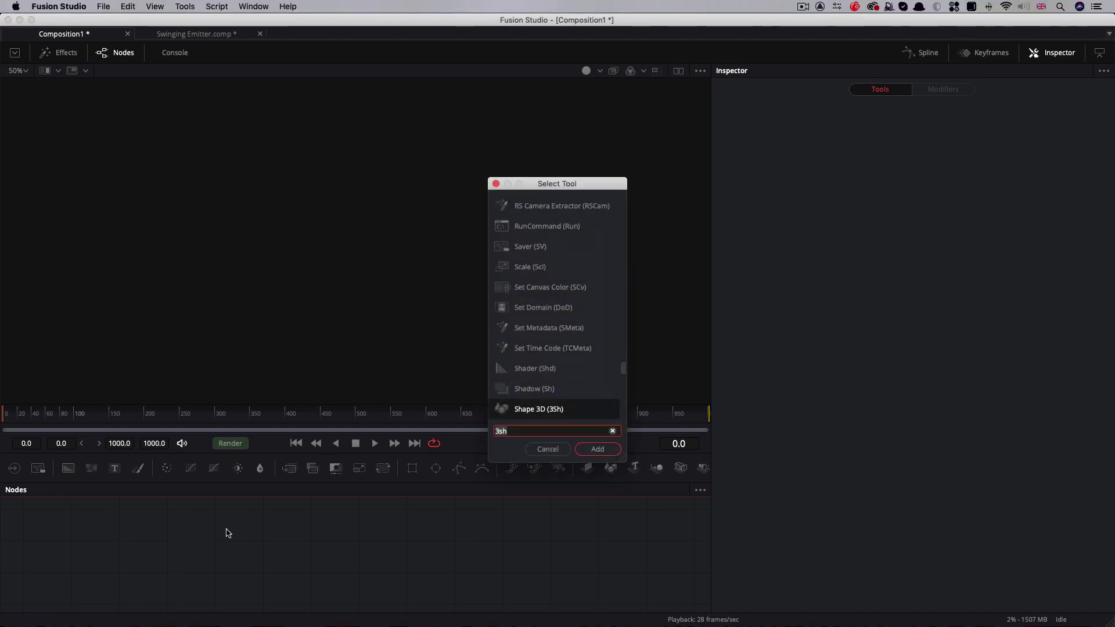
key("Return")
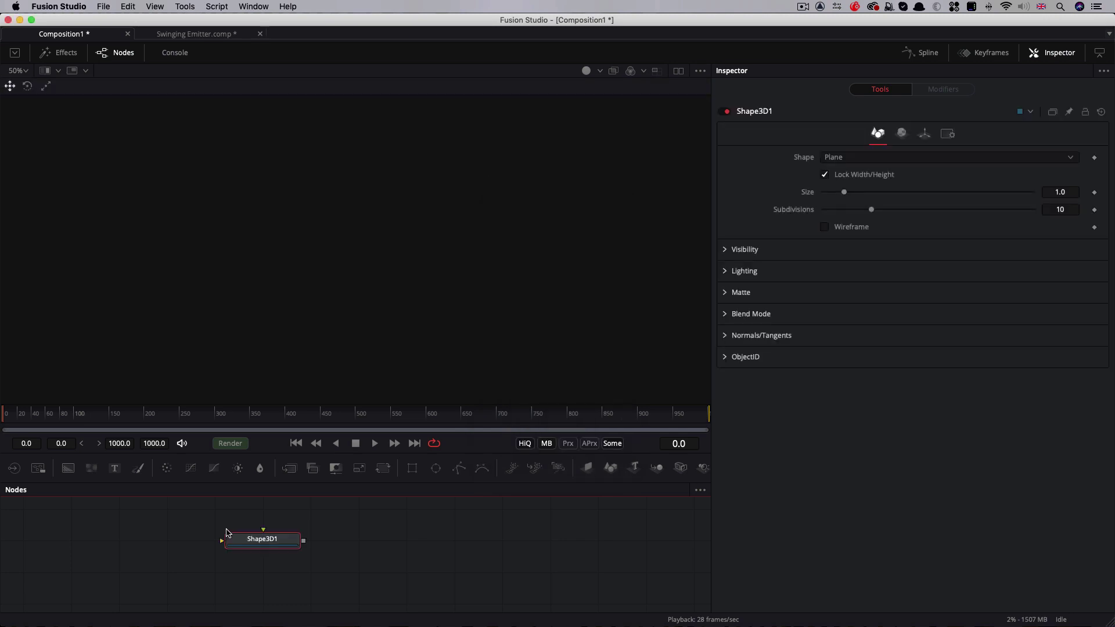
left_click(846, 159)
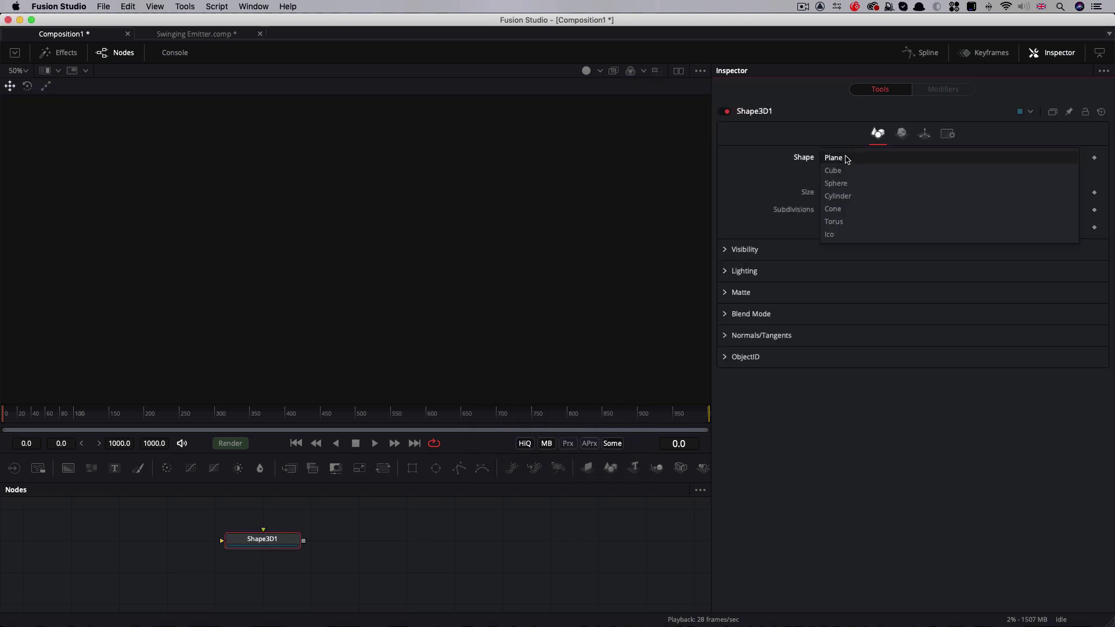
left_click(845, 183)
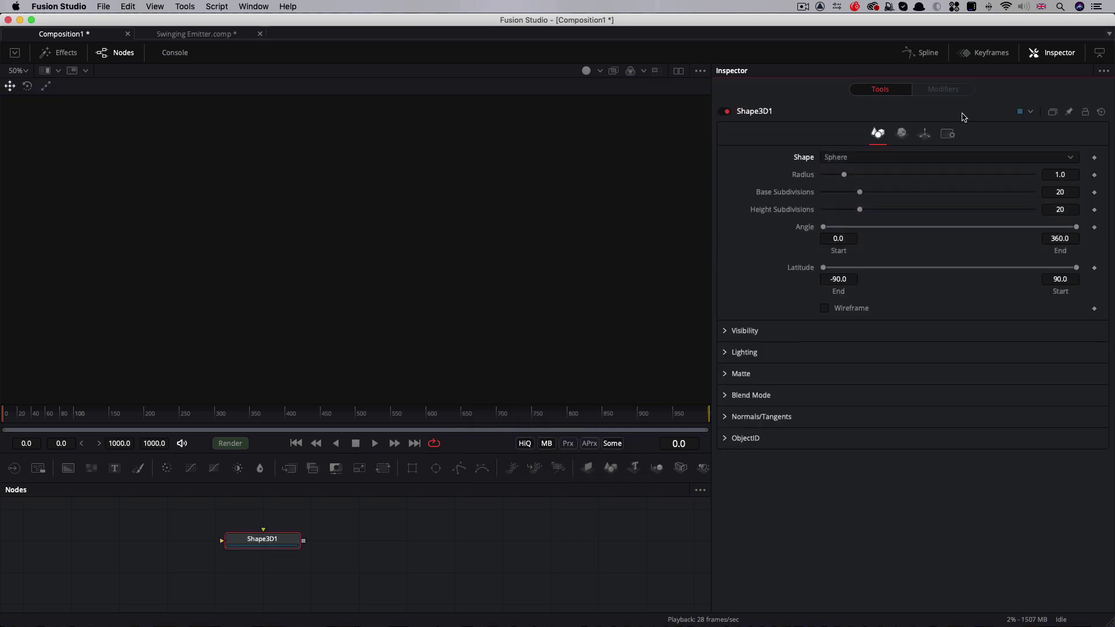
Set the sphere's Transform scale to 0.075 and display it in the viewer
left_click(924, 133)
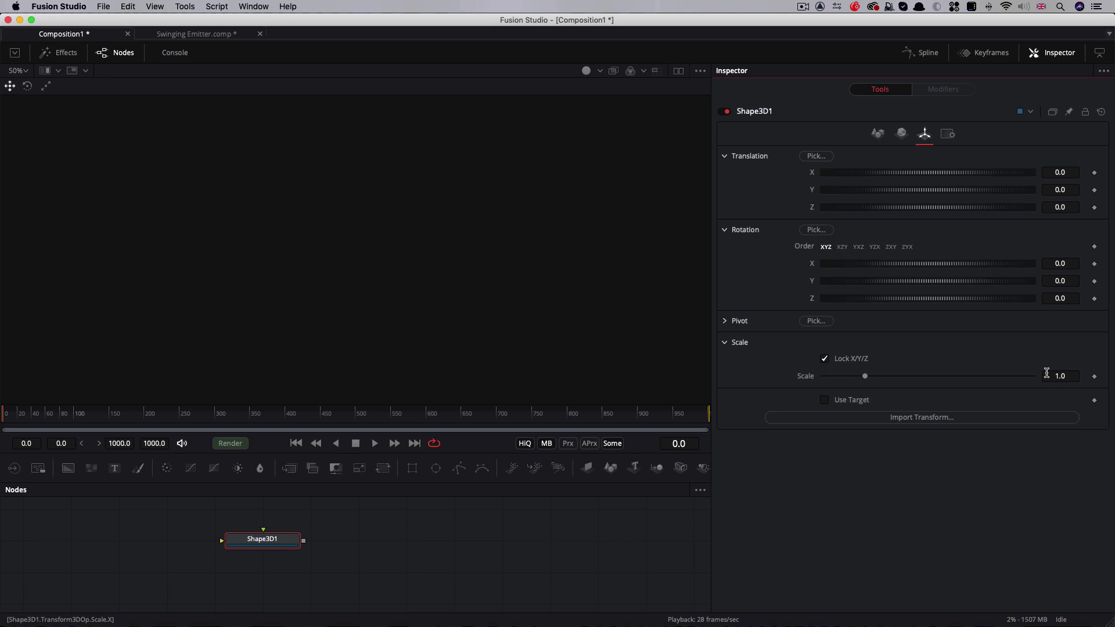
left_click(1078, 376)
key("BackSpace")
type(".075")
left_click_drag(261, 537, 446, 181)
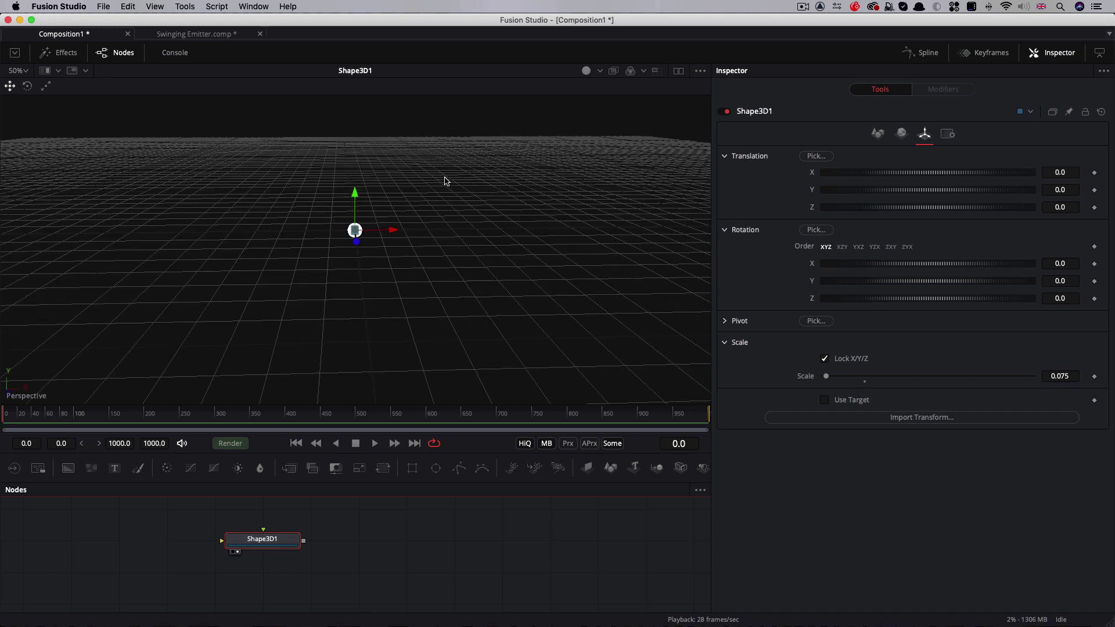
Drive Translation X with the expression sin(time/25)
right_click(802, 173)
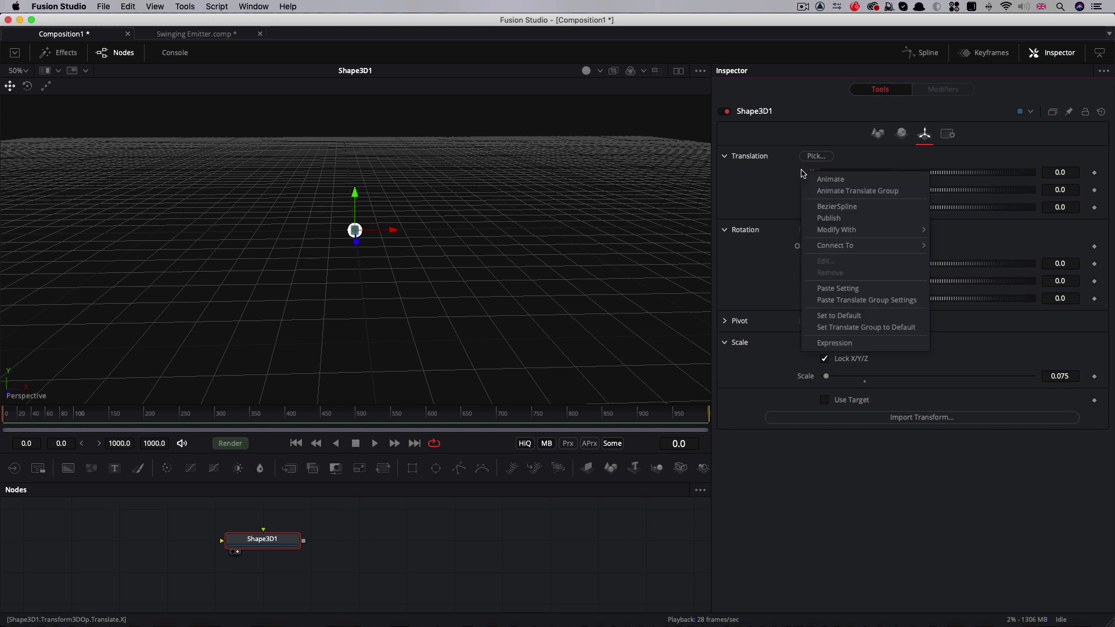
left_click(831, 343)
left_click(871, 190)
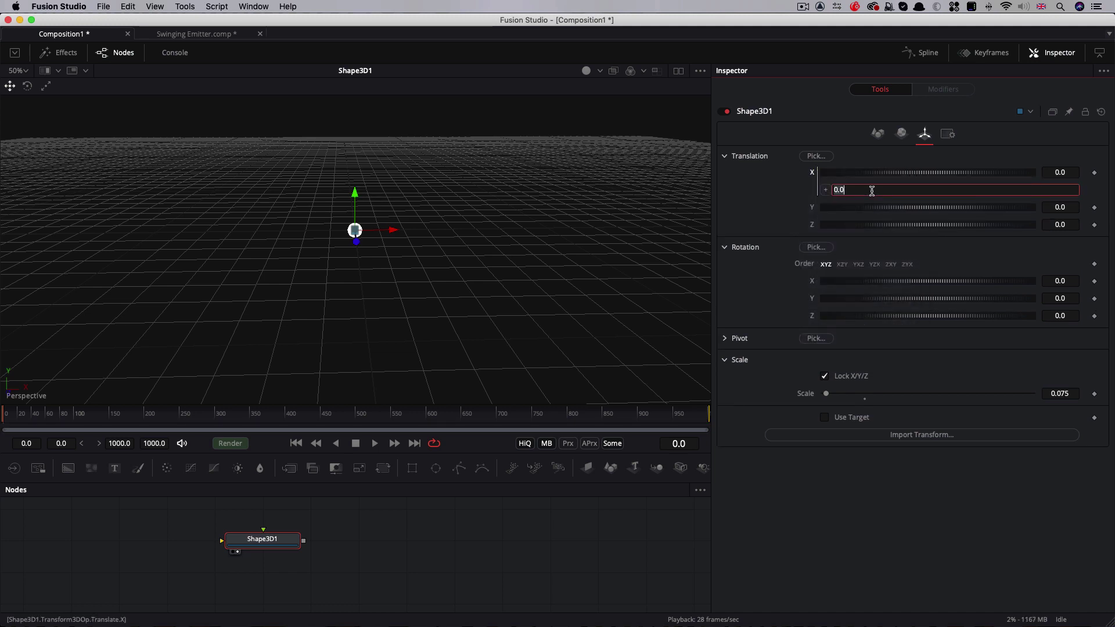
type("sin(ti")
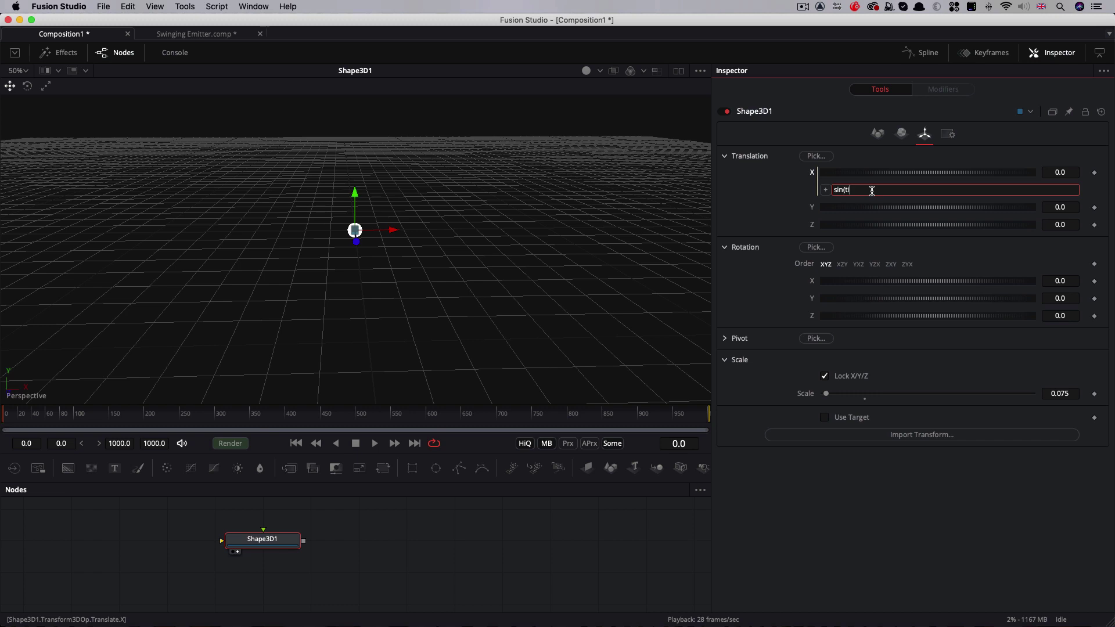
type("me/25)")
Drive Translation Z with the expression cos(time/20)
right_click(812, 226)
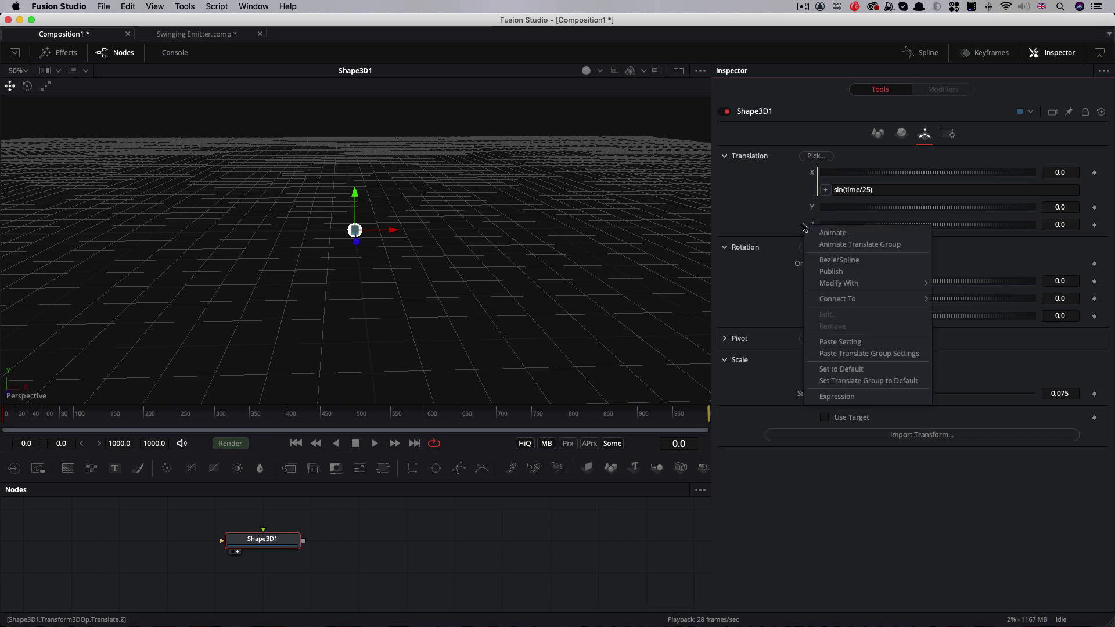
left_click(849, 399)
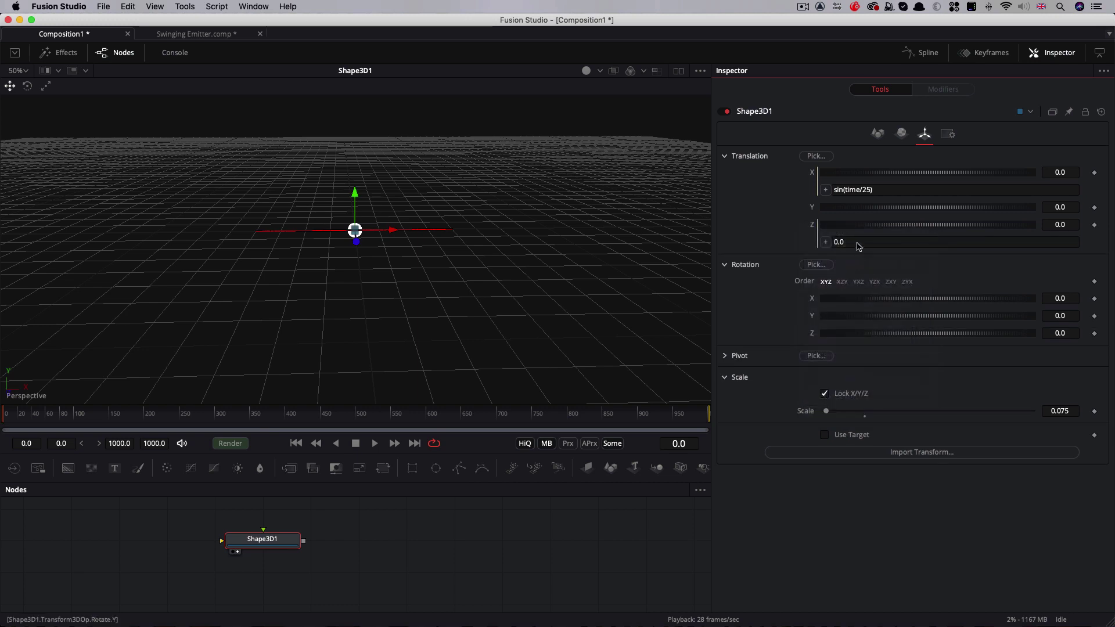
left_click(856, 241)
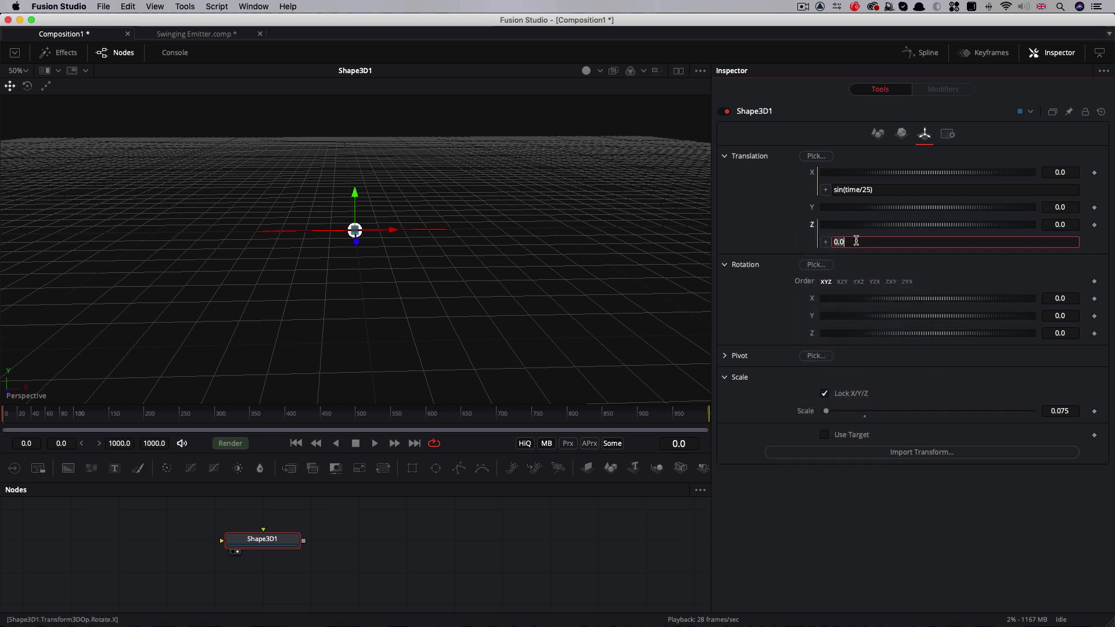
key("BackSpace")
key("BackSpace")
key("BackSpace")
type("cos(")
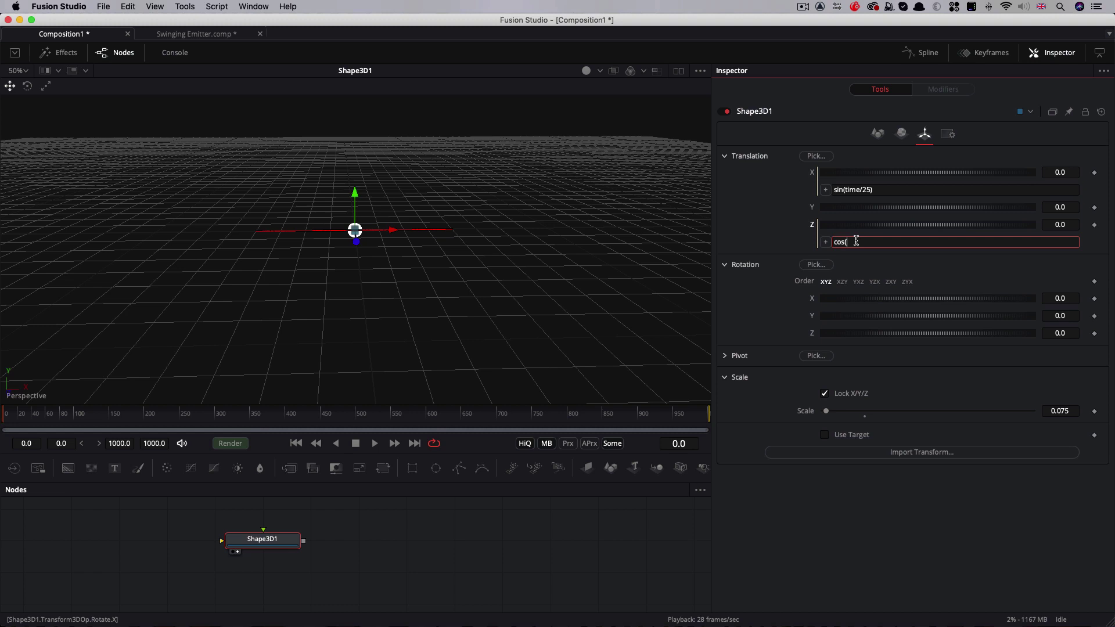
type("time/20)")
key("Return")
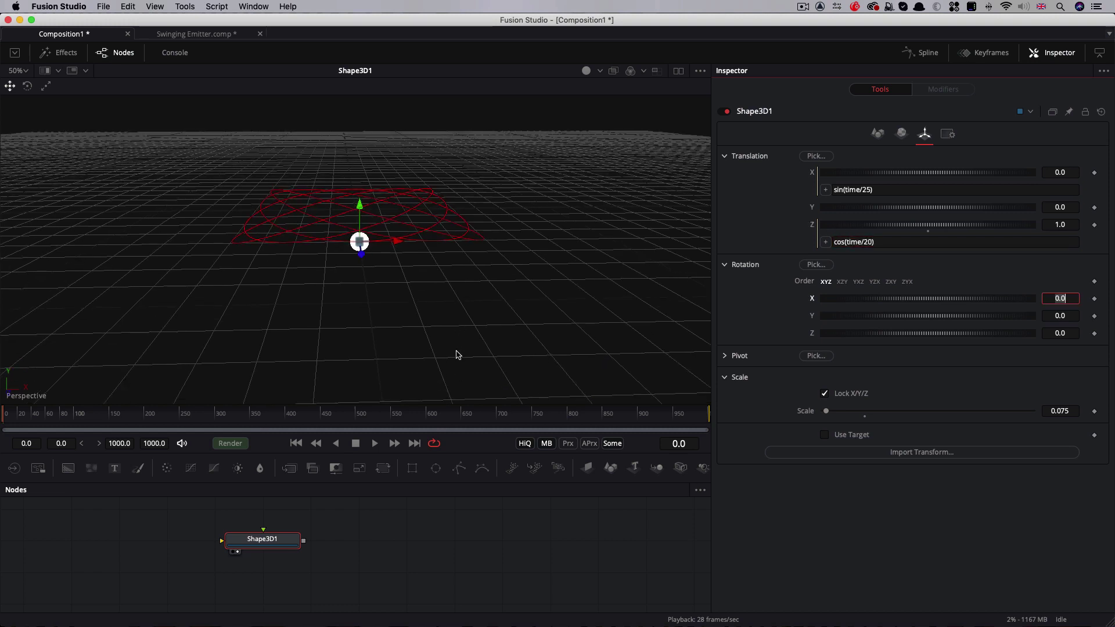
Tilt the view and play the animation to watch the sphere circle
left_click(423, 314)
left_click_drag(422, 315, 424, 389)
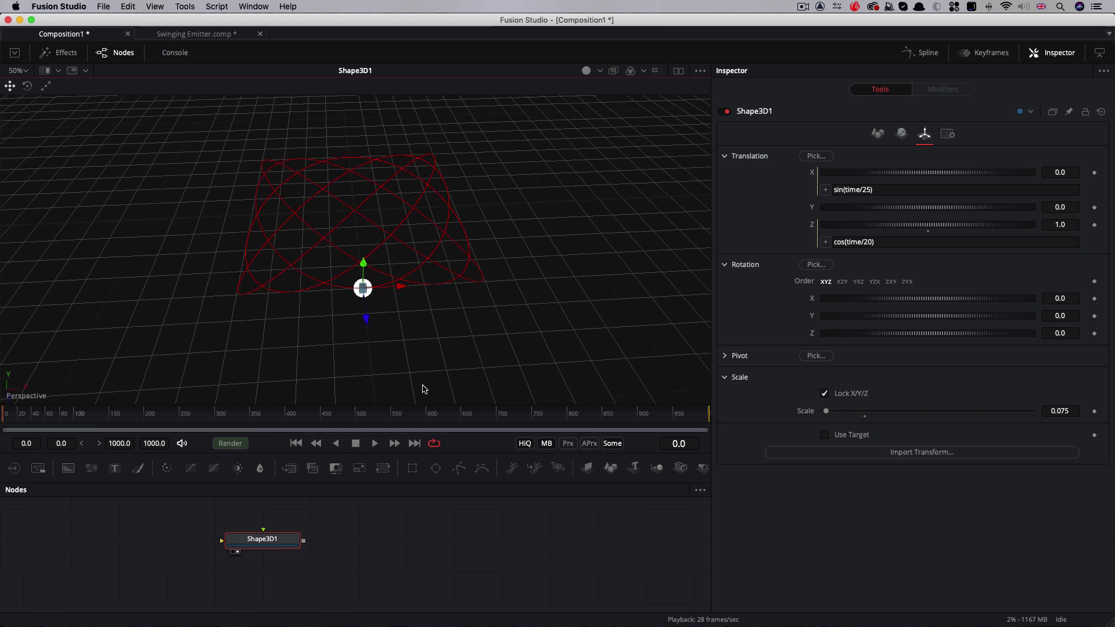
left_click(374, 443)
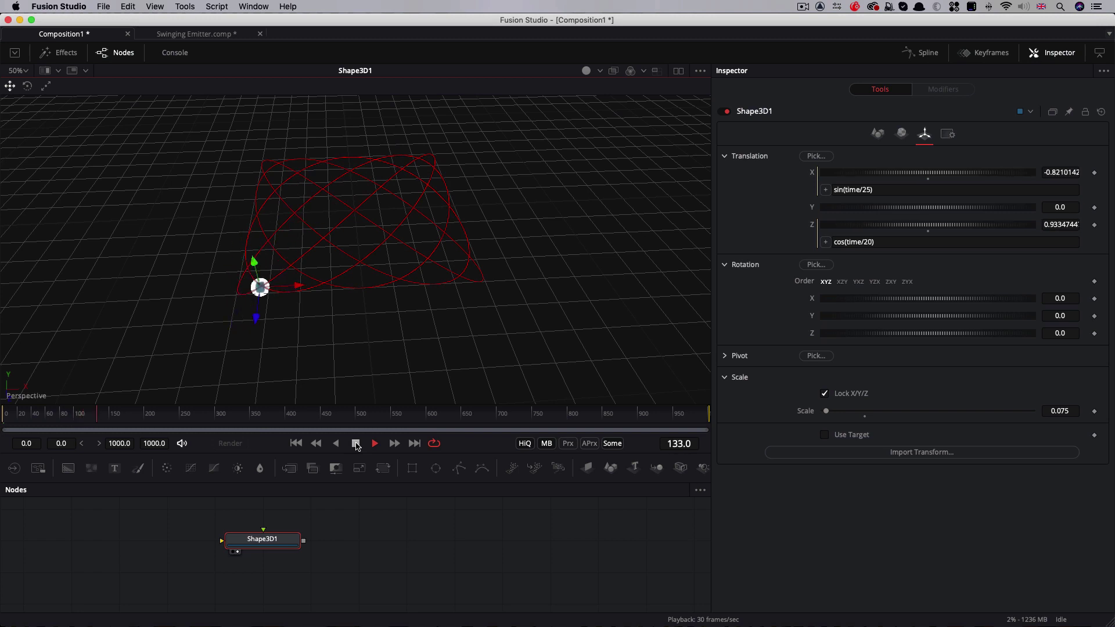
left_click(356, 443)
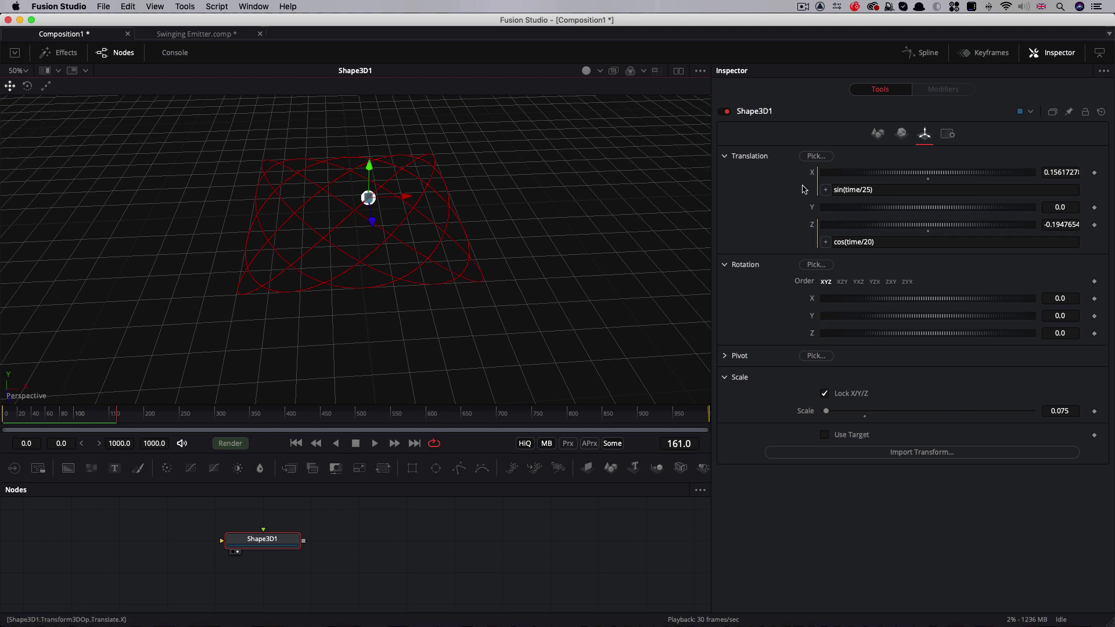
left_click_drag(533, 258, 513, 217)
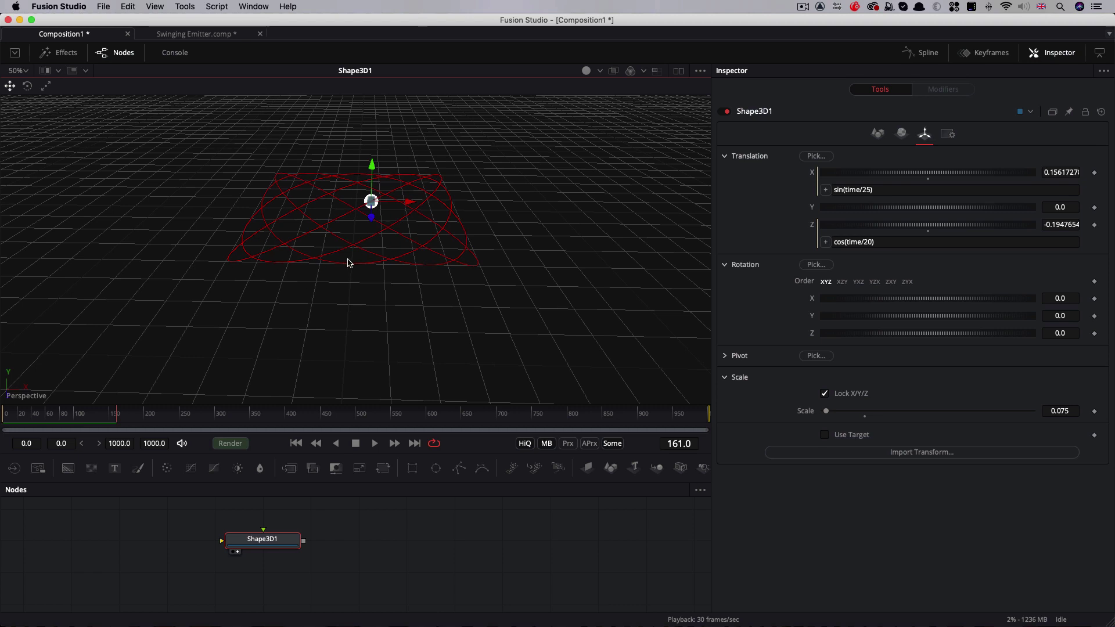
Attach an Expression modifier to Translation Y and give its Number In 2 an expression
right_click(807, 206)
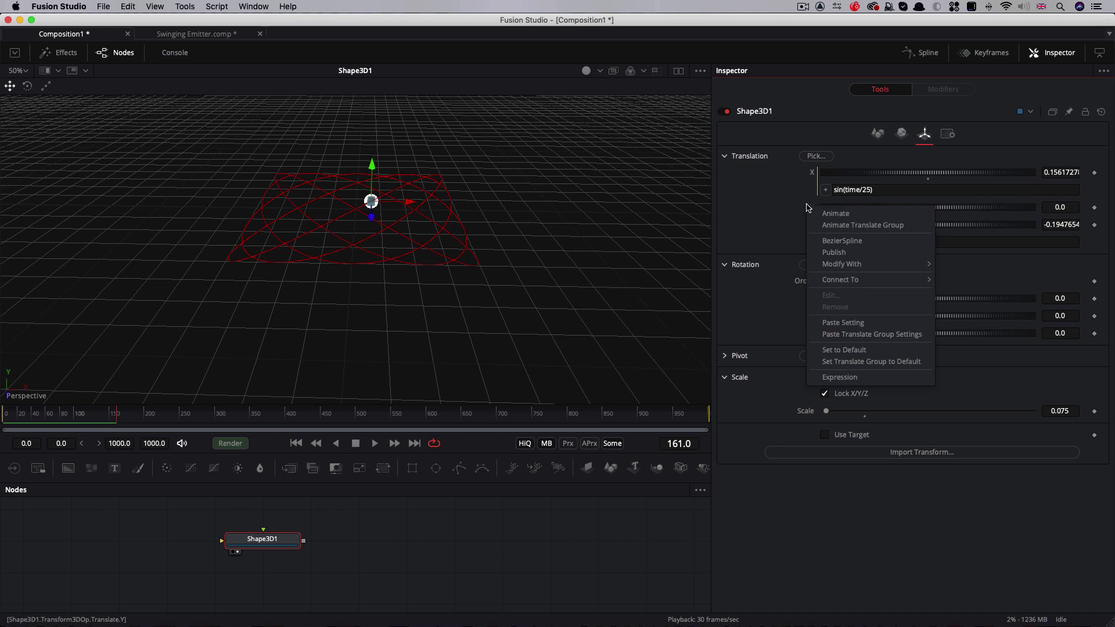
mouse_move(816, 265)
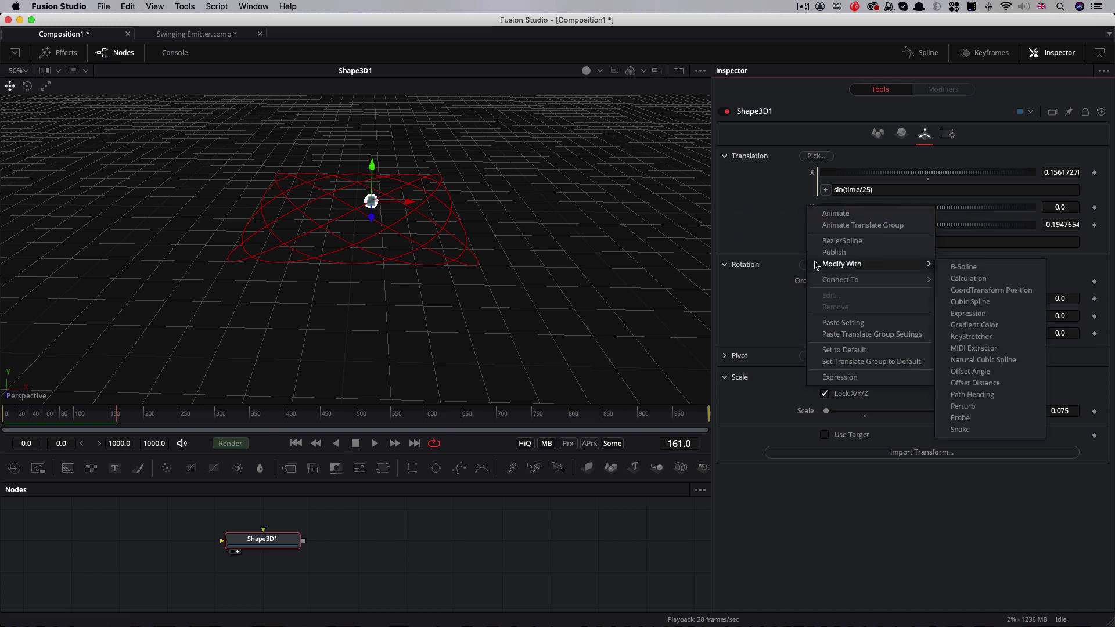
left_click(1011, 314)
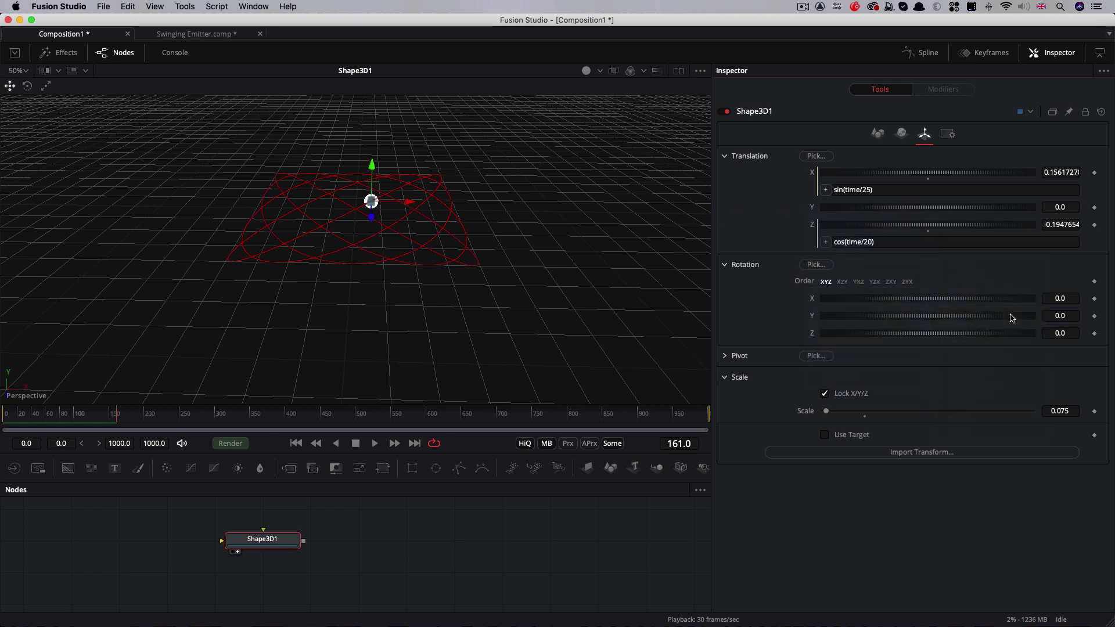
left_click(947, 91)
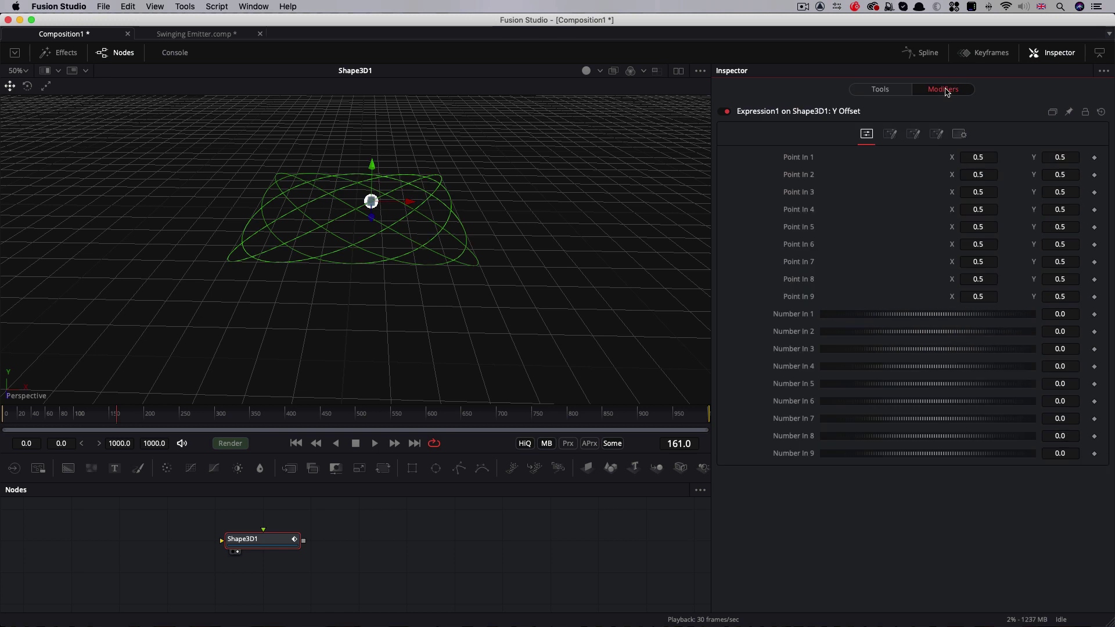
right_click(798, 333)
left_click(820, 471)
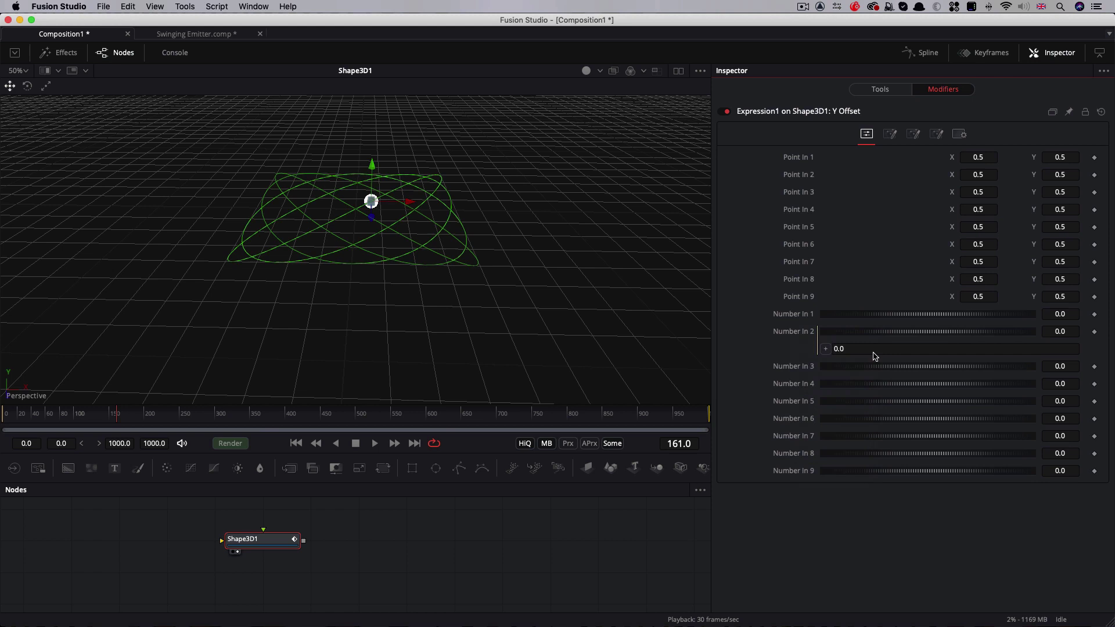
Rename the Shape3D1 node to Orb
left_click(263, 544)
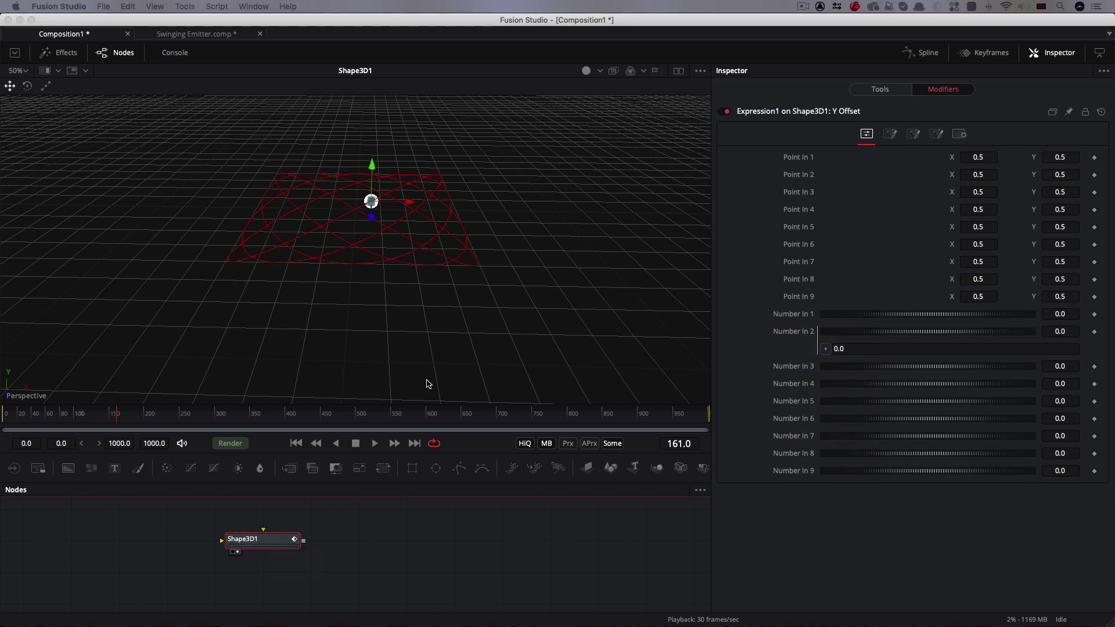
key("F2")
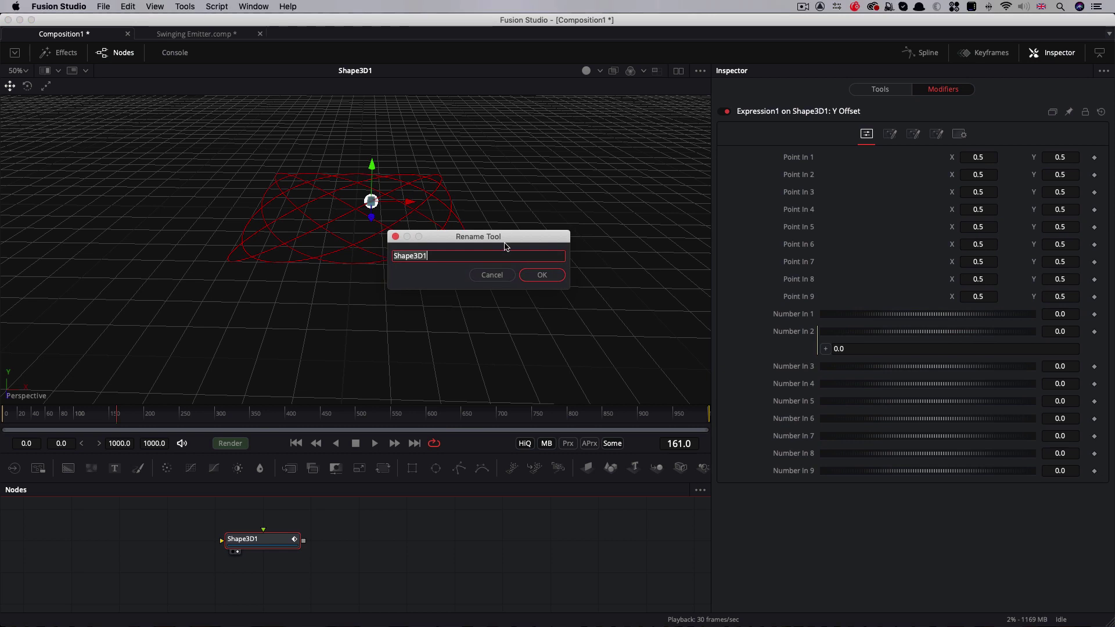
type("Orb")
key("Return")
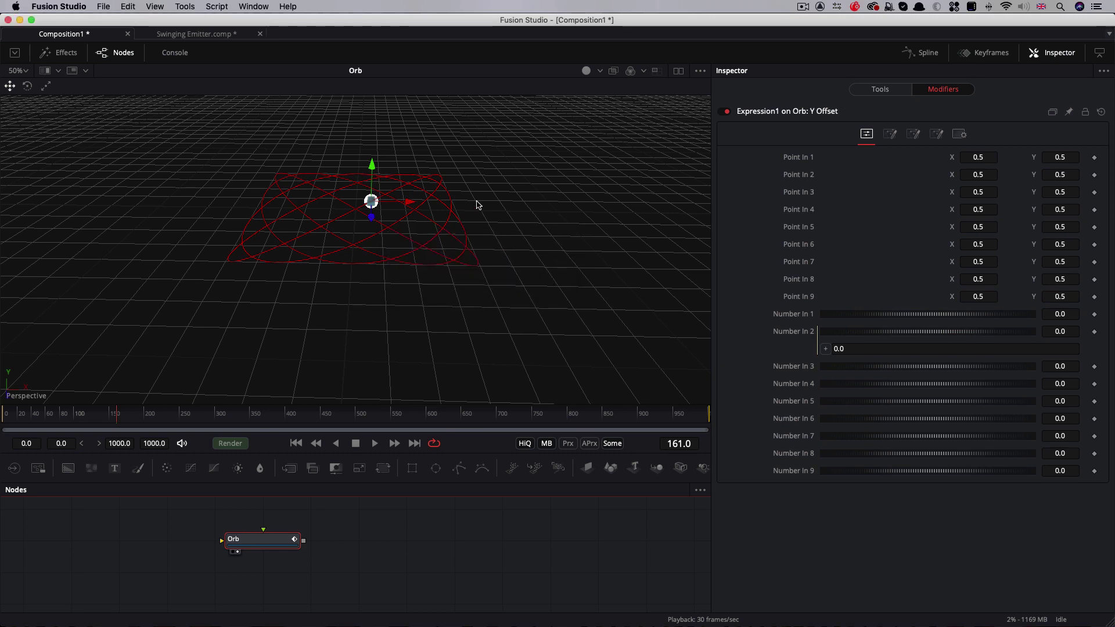
Enter Orb.Transform3DOp.Translate.X*n4 as the Number In 2 expression
left_click(875, 349)
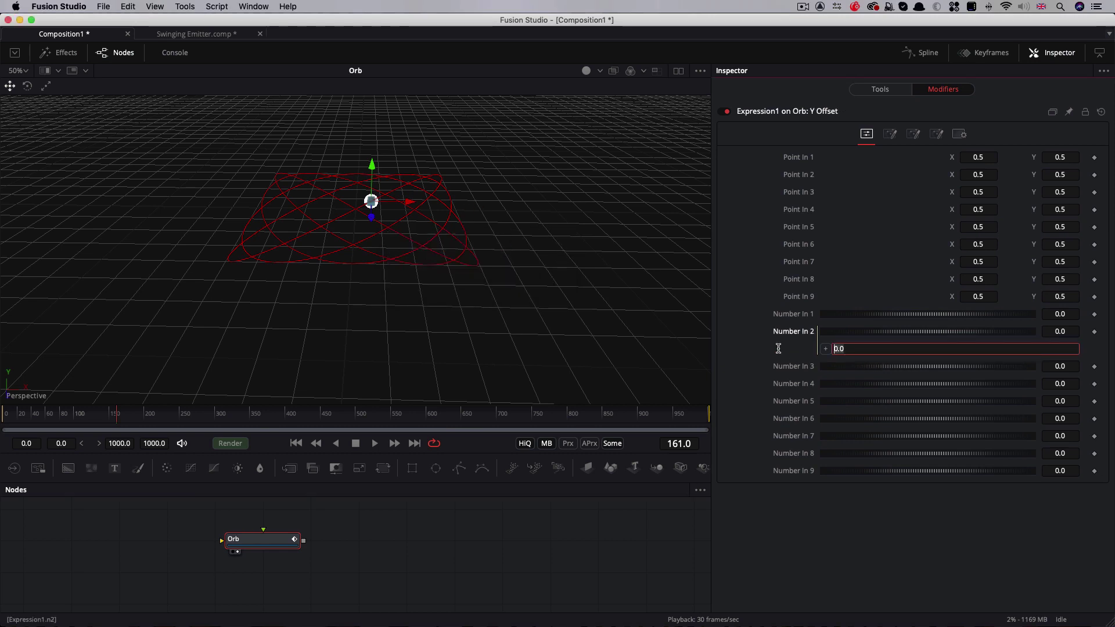
type("Orb")
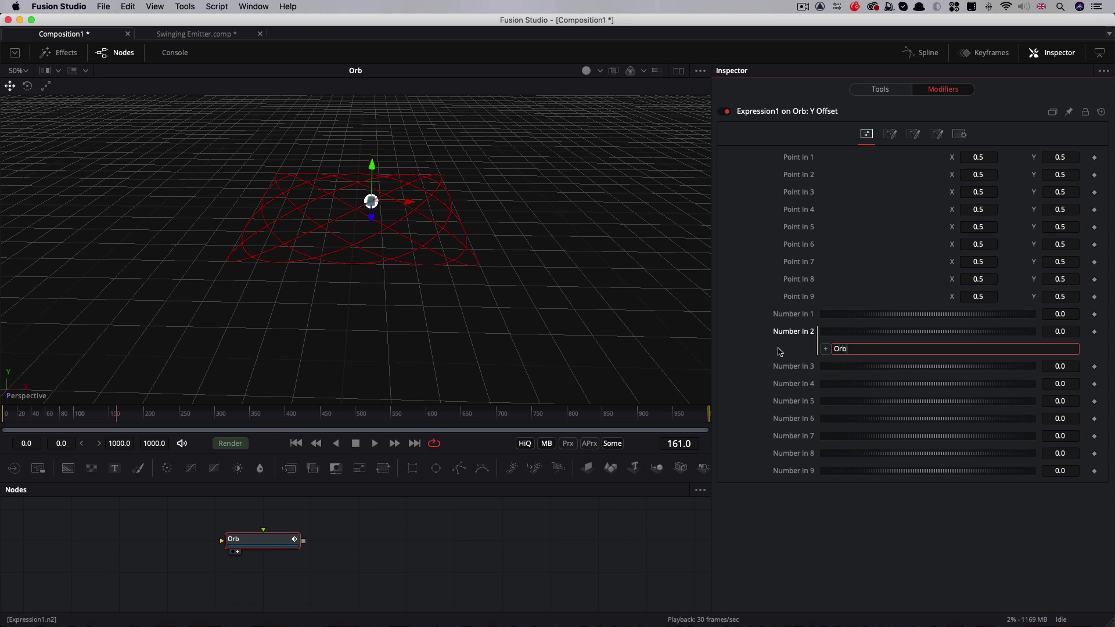
type(".Transform3DOp.Translate")
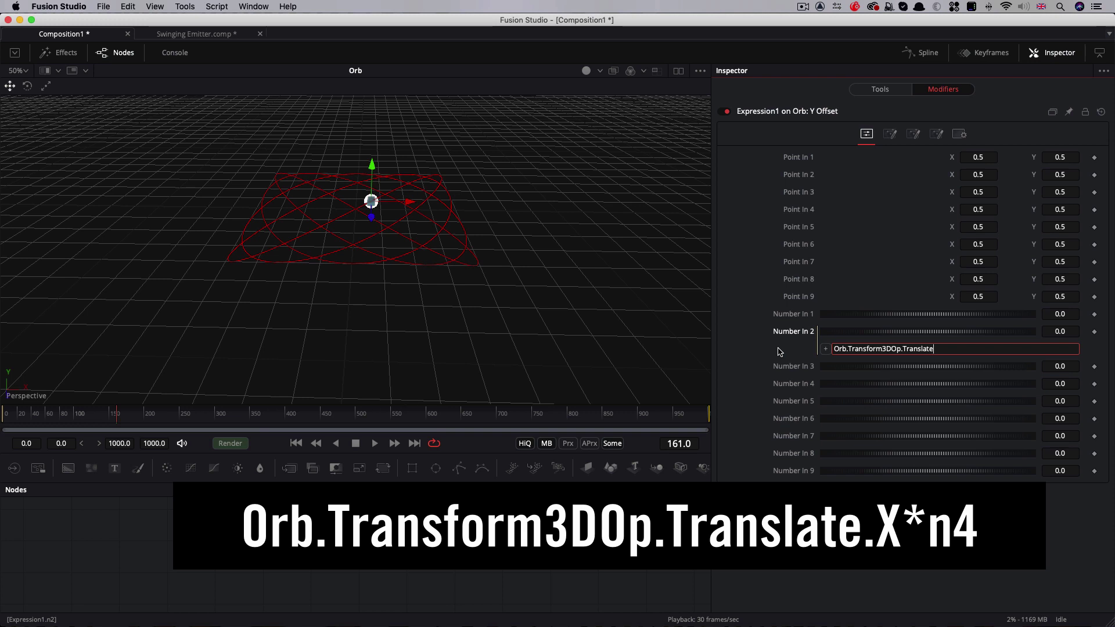
type("X*n4")
double_click(976, 345)
left_click(774, 336)
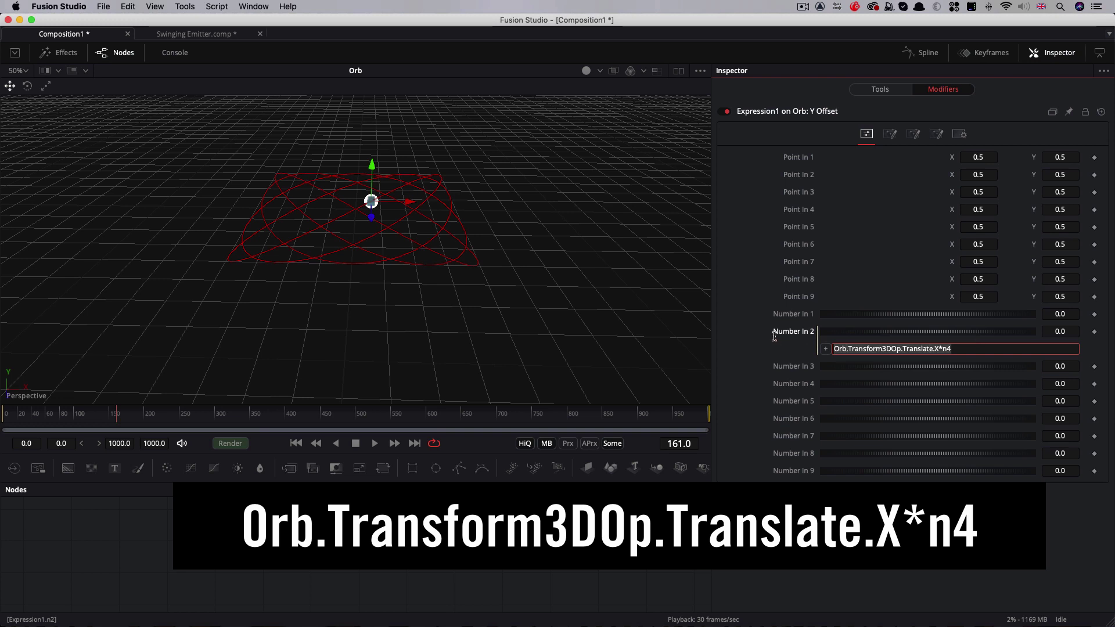
Set Number In 3 to Orb.Transform3DOp.Translate.Z*n4 and Number In 4 to 1.0
right_click(789, 367)
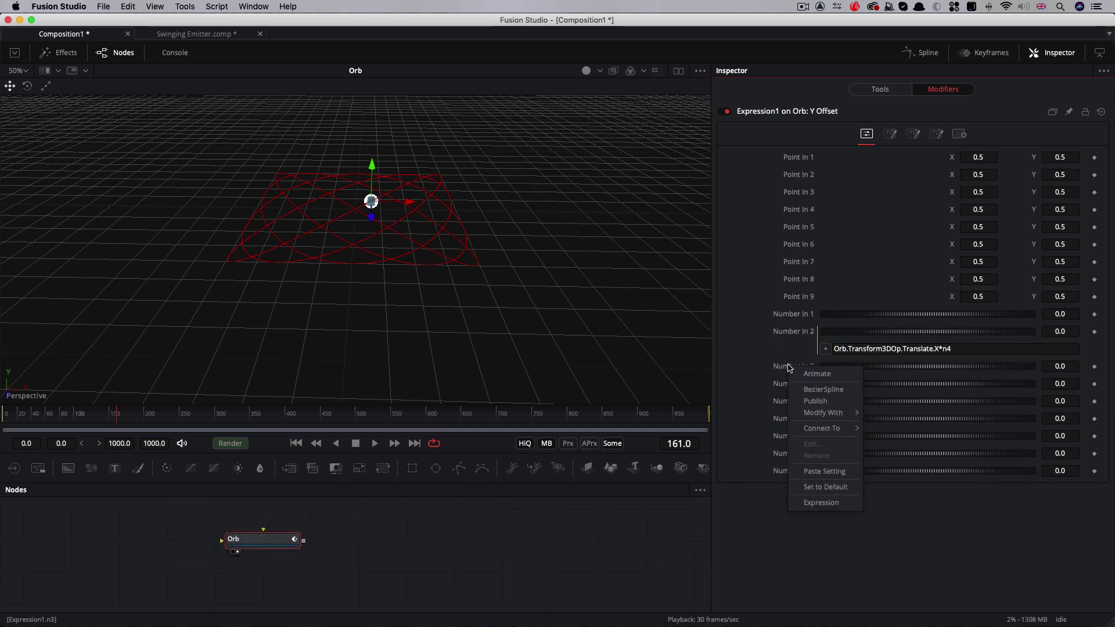
left_click(822, 506)
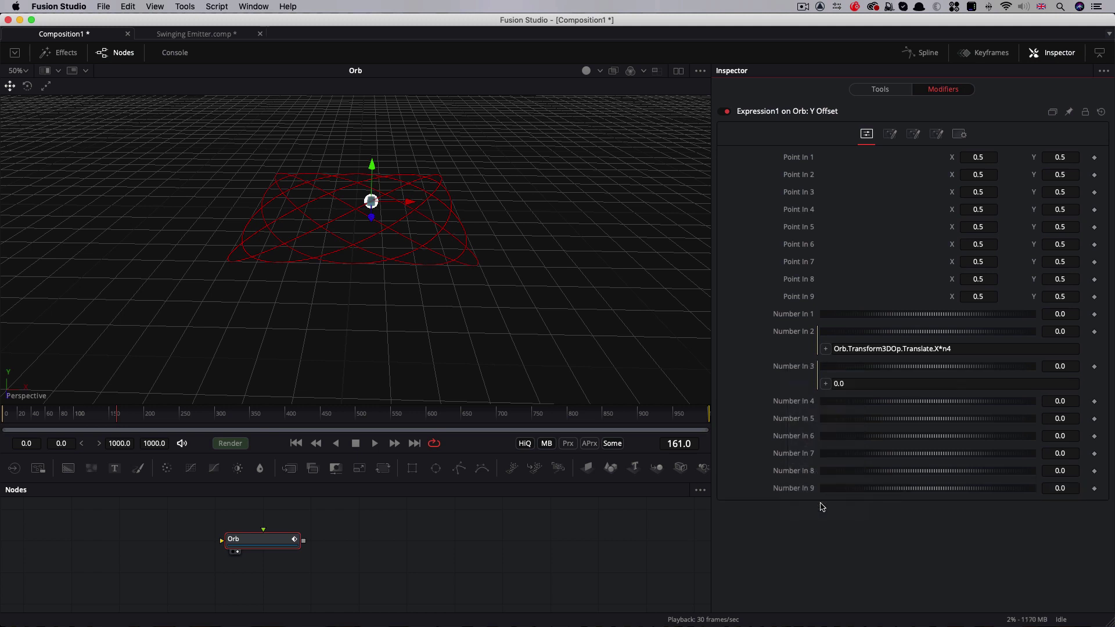
left_click(871, 383)
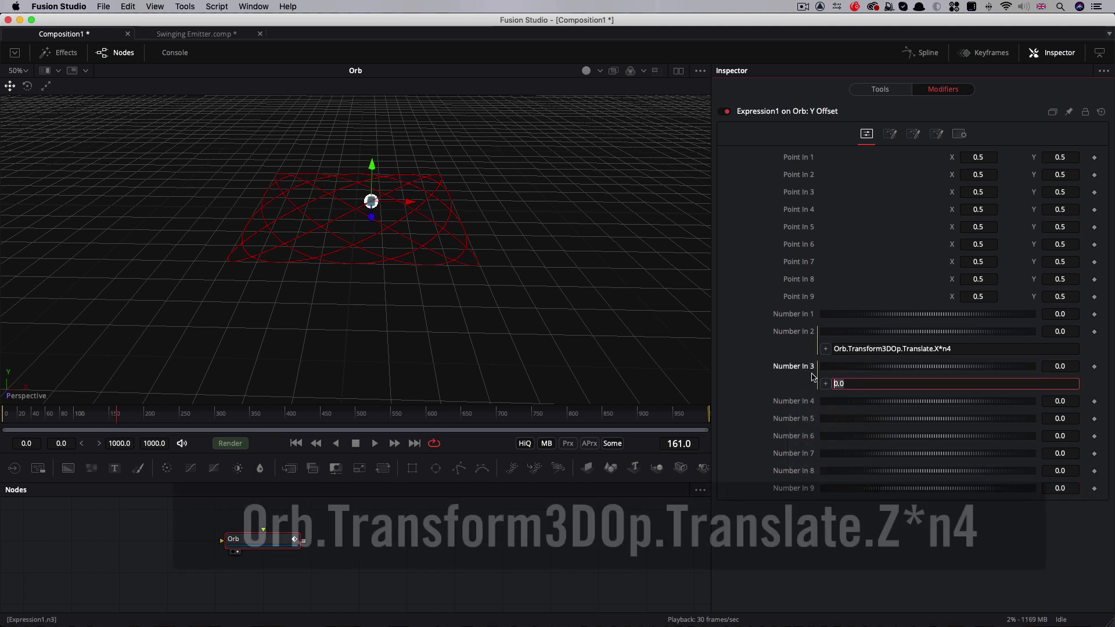
type("Orb.Transform3DOp.Translate.X*n4")
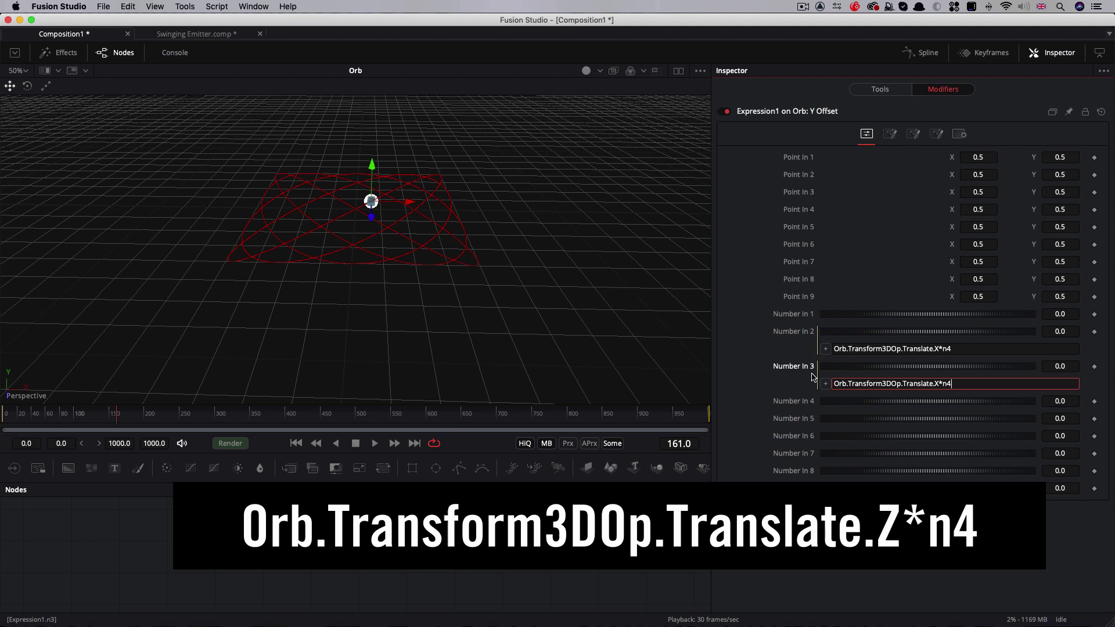
key("Left")
key("Left")
key("Left")
key("BackSpace")
type("Z")
key("Tab")
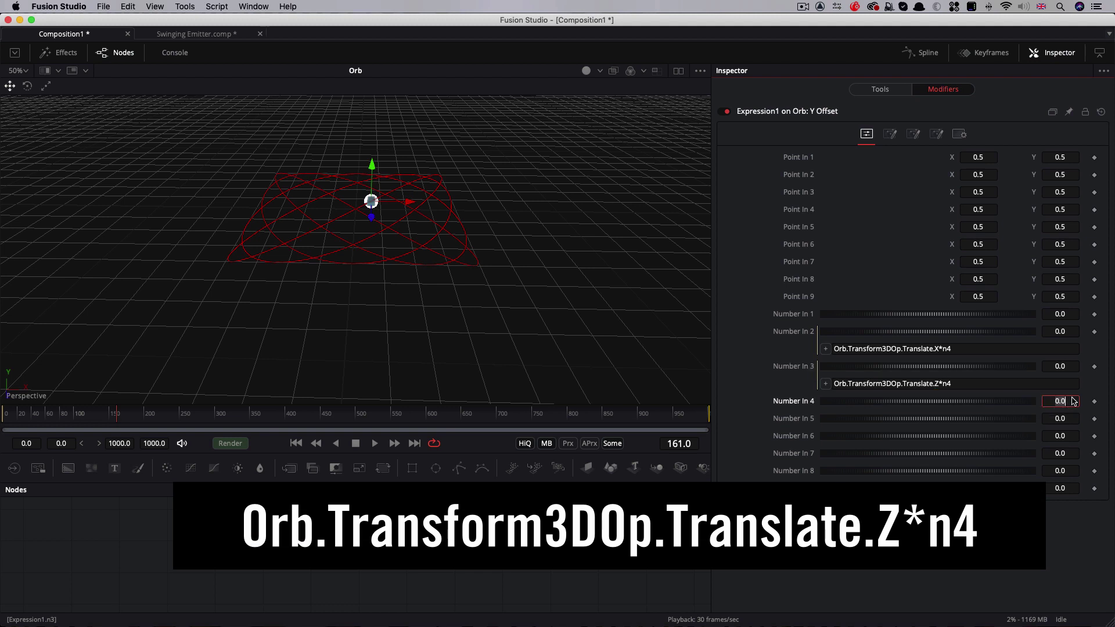
type("1")
key("Tab")
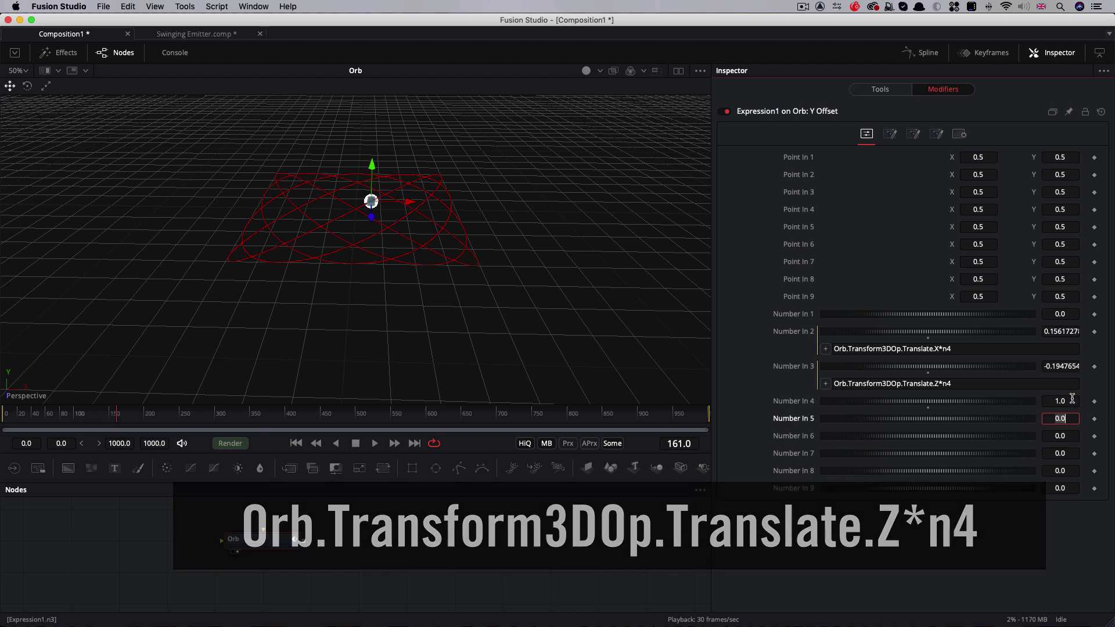
Give Number In 1 the distance expression (n2^2 + n3^2)^1/2
right_click(791, 316)
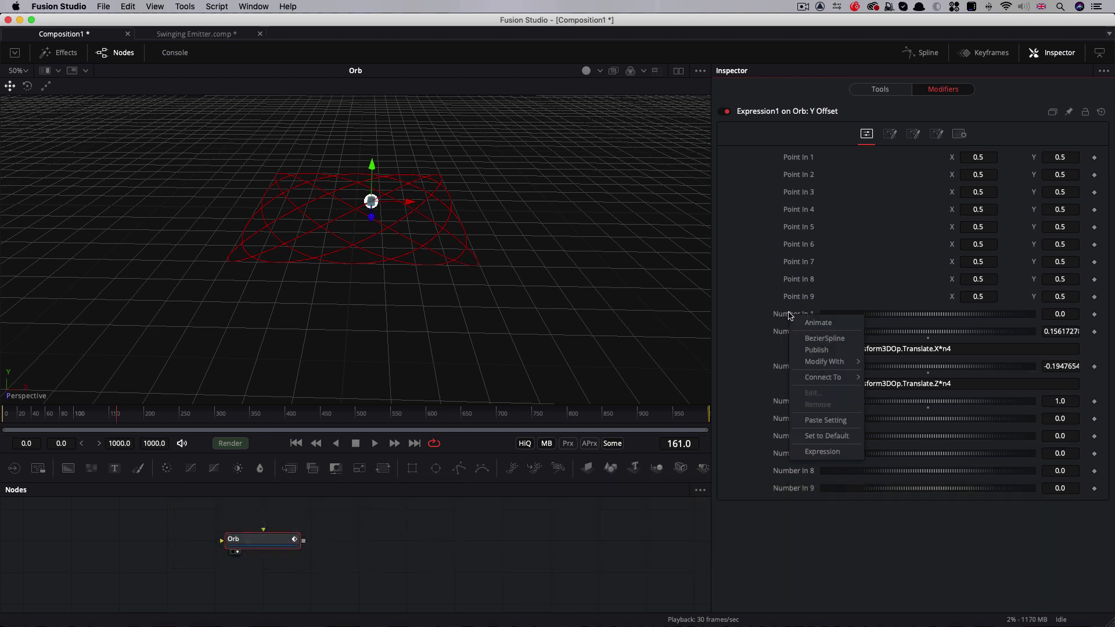
left_click(826, 453)
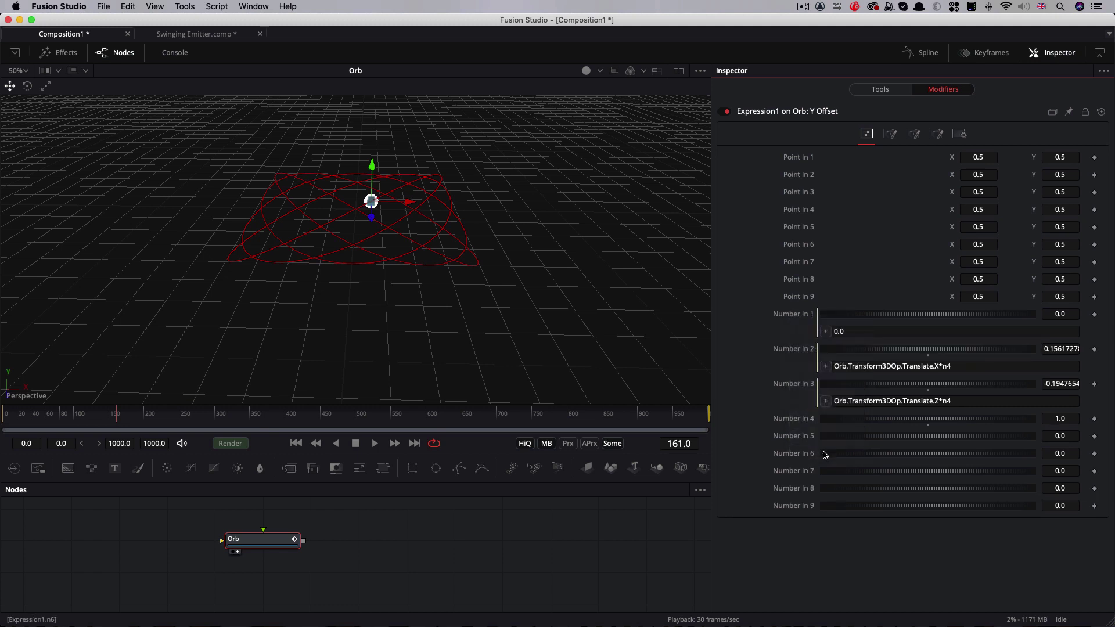
left_click(858, 332)
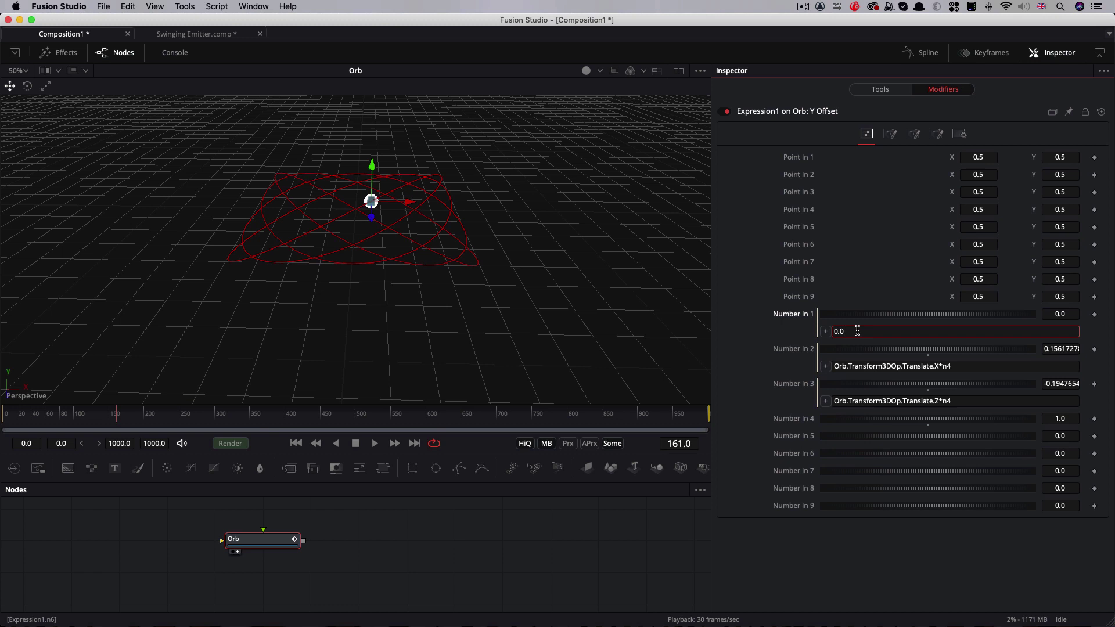
double_click(858, 331)
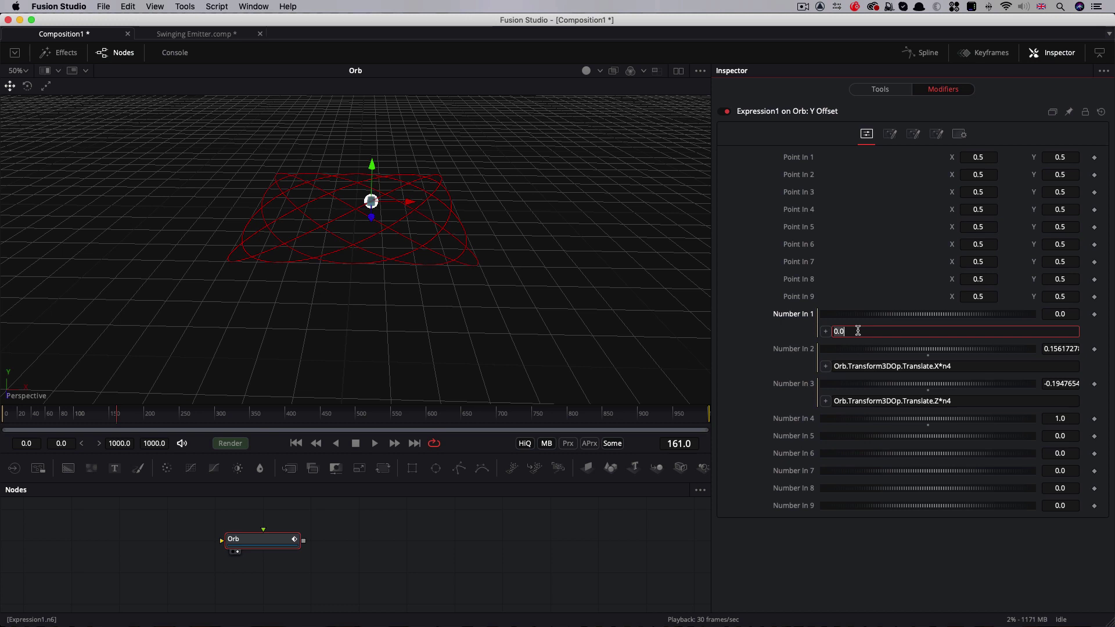
type("(n2^2 + n3^2)^1/2")
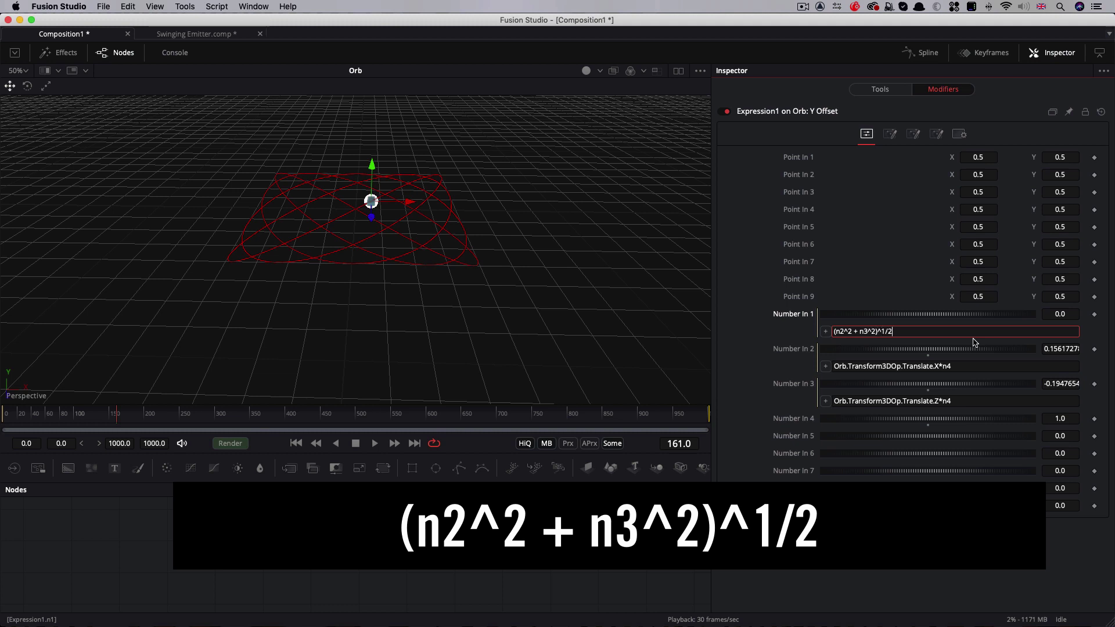
key("Tab")
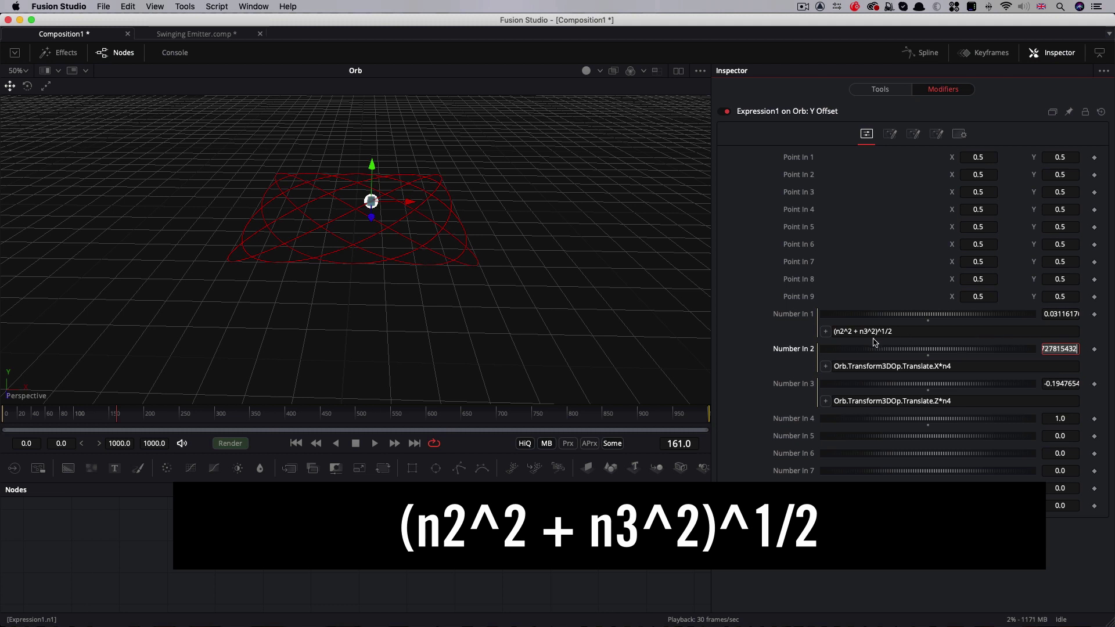
Set Expression1's Number Expression to n1
left_click(889, 133)
left_click(848, 166)
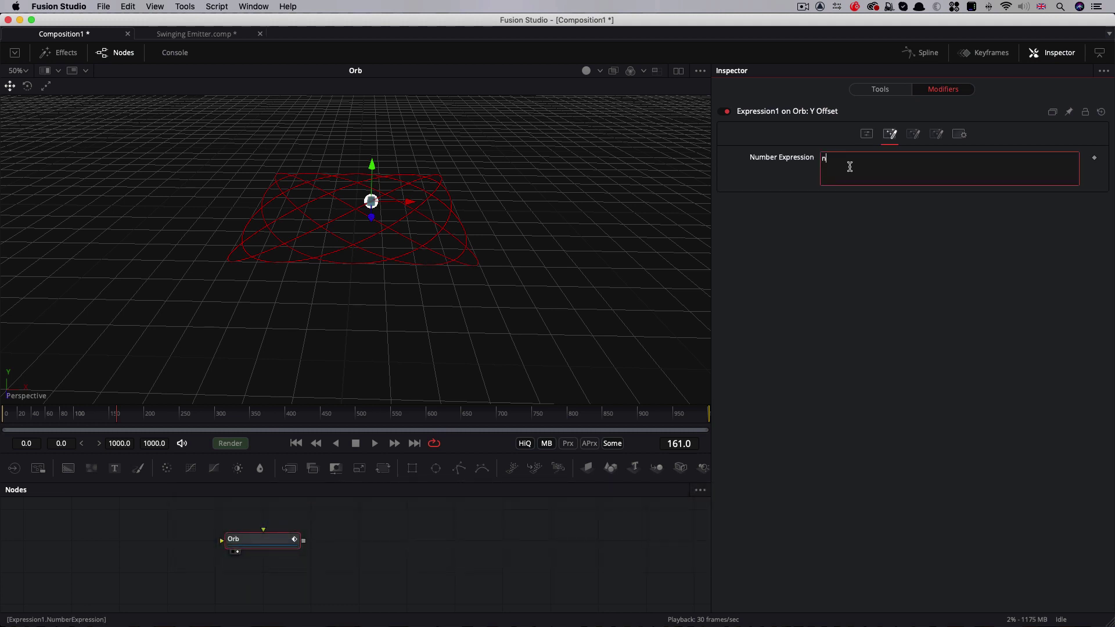
type("n1")
left_click(357, 443)
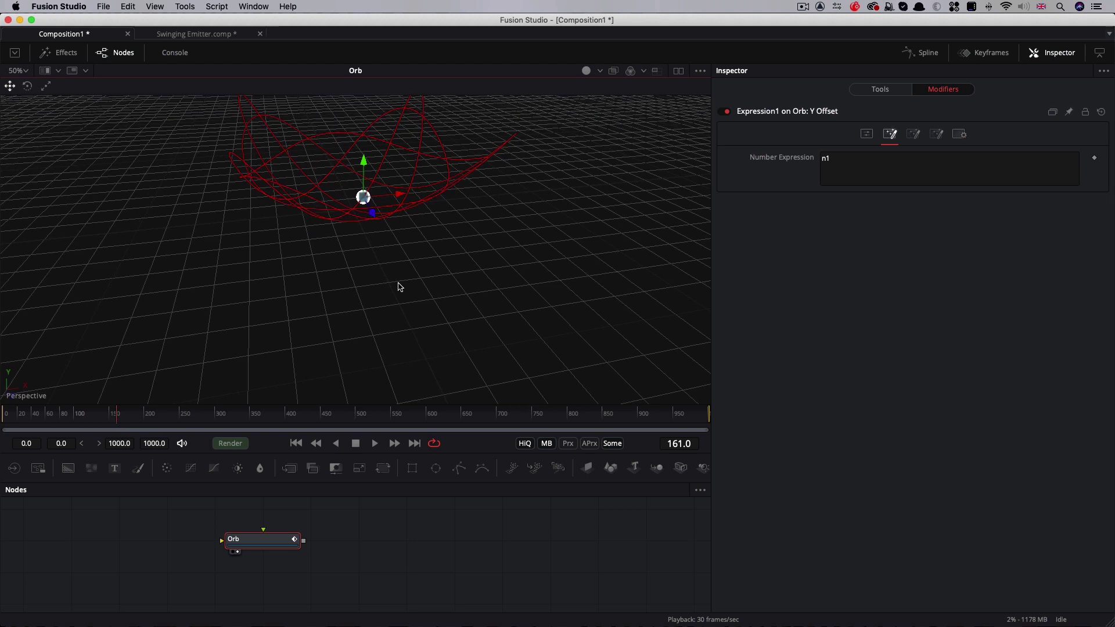
Orbit the view and play the animation to watch the orb's bowl-shaped path
left_click_drag(399, 286, 533, 330)
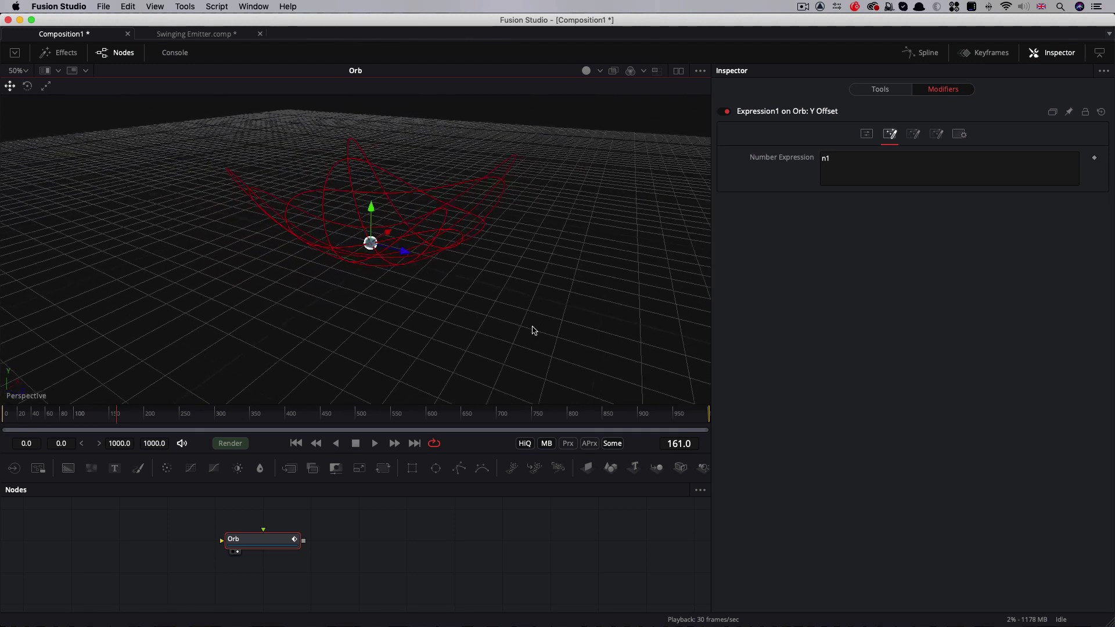
left_click(374, 443)
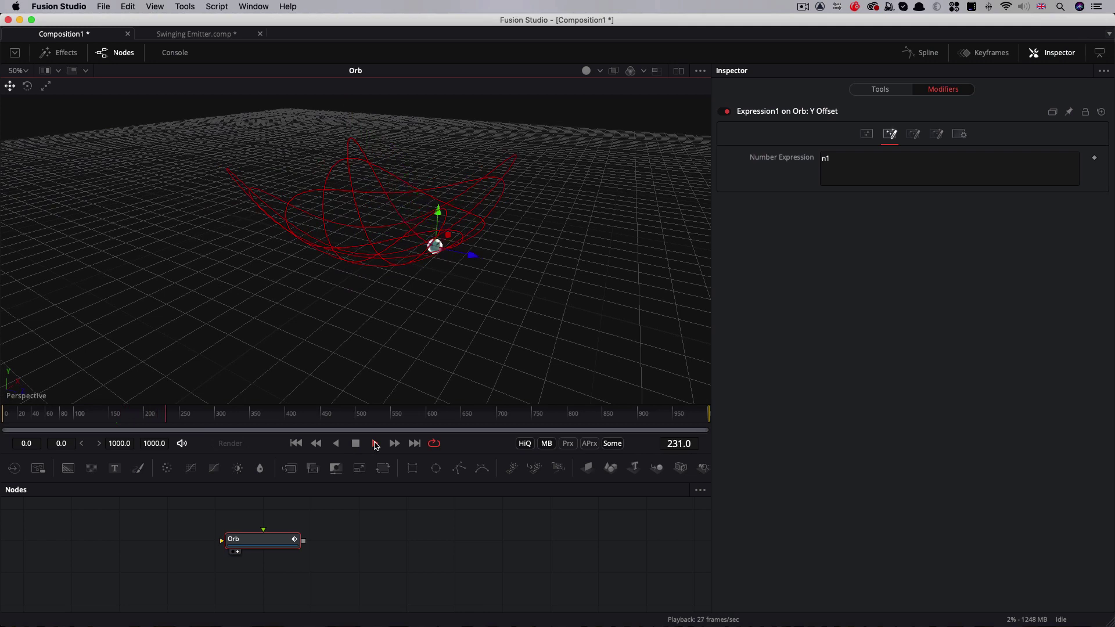
left_click_drag(413, 287, 331, 321)
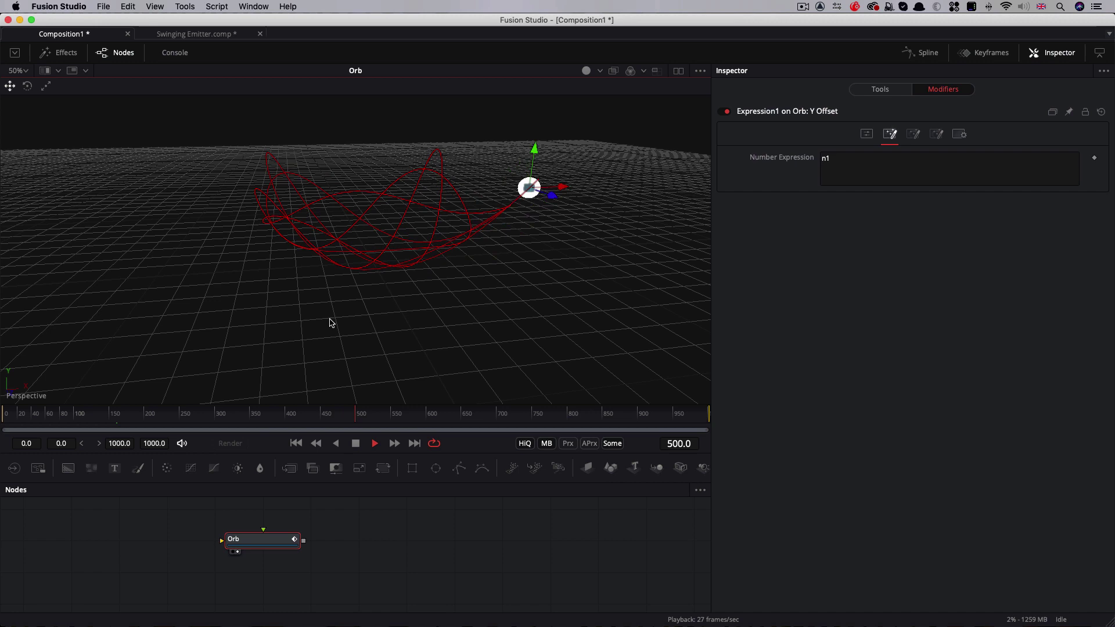
Change Expression1's Number In 4 to 0.75 and replay the animation
key("space")
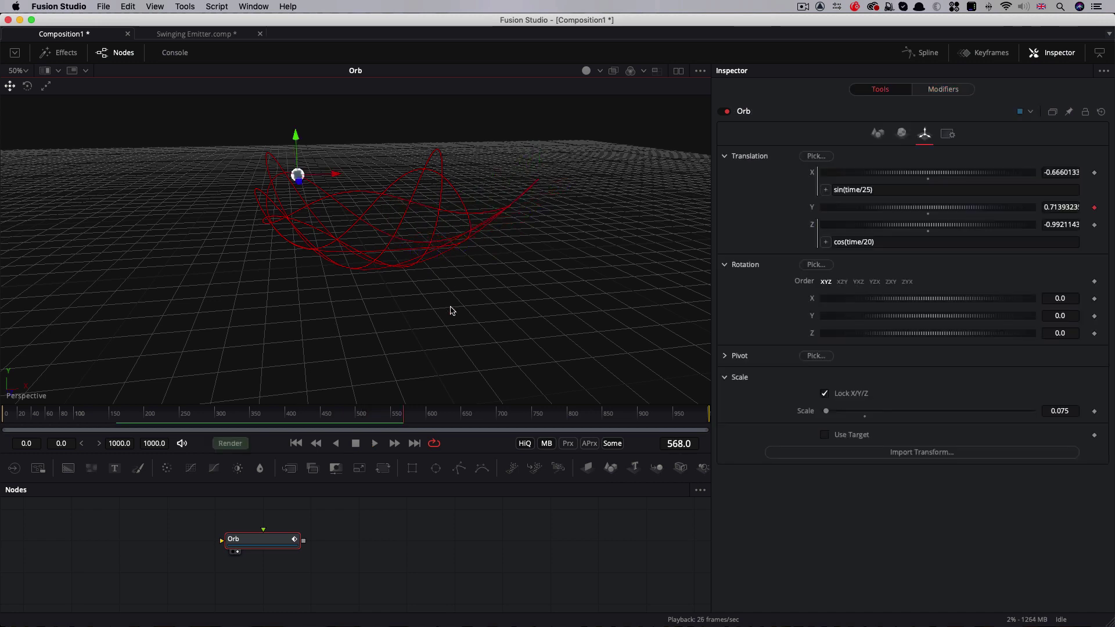
left_click_drag(451, 311, 619, 332)
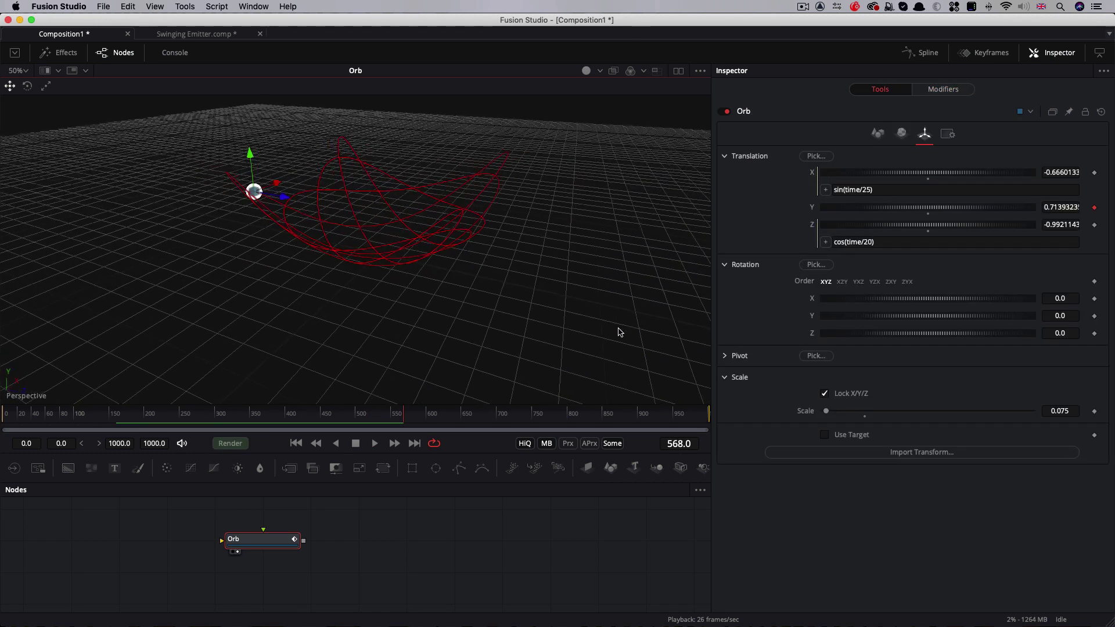
left_click(943, 89)
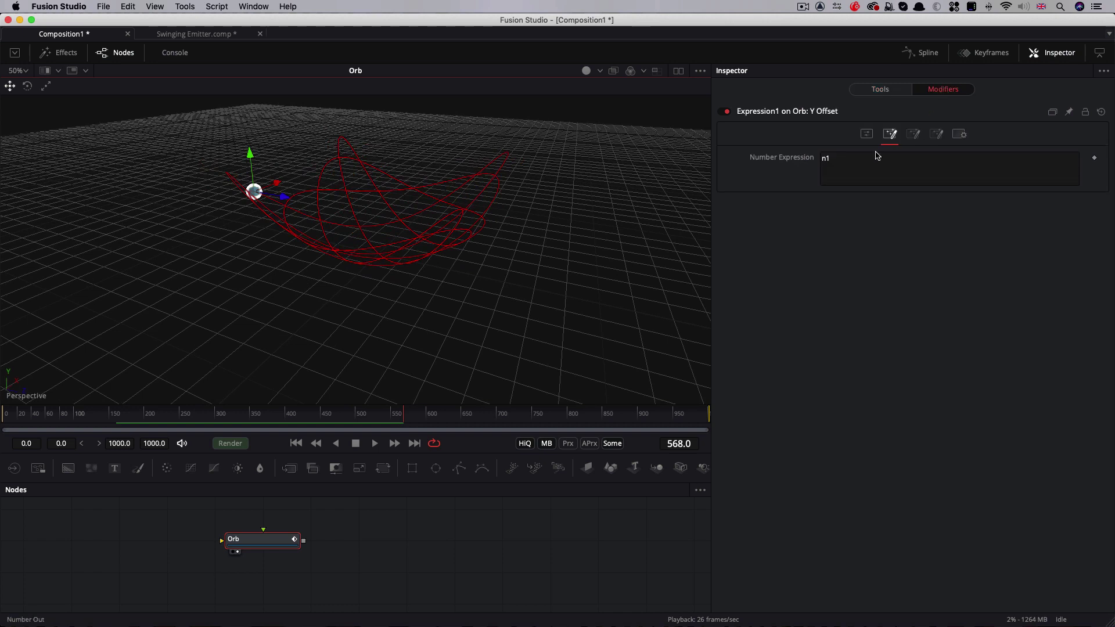
left_click(866, 134)
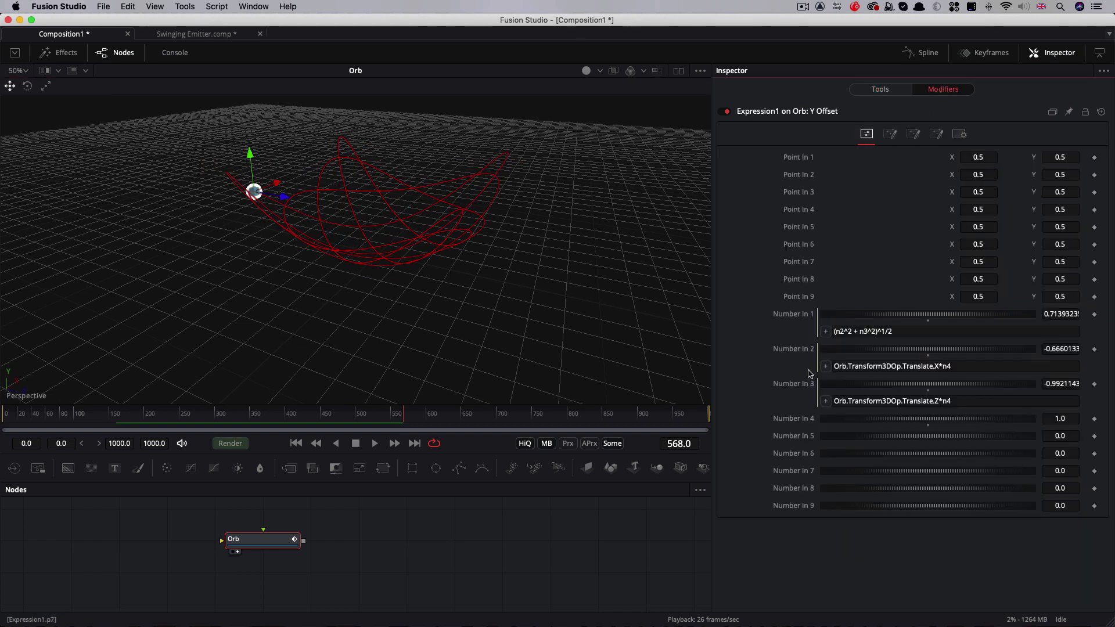
left_click(1073, 417)
key("BackSpace")
key("Tab")
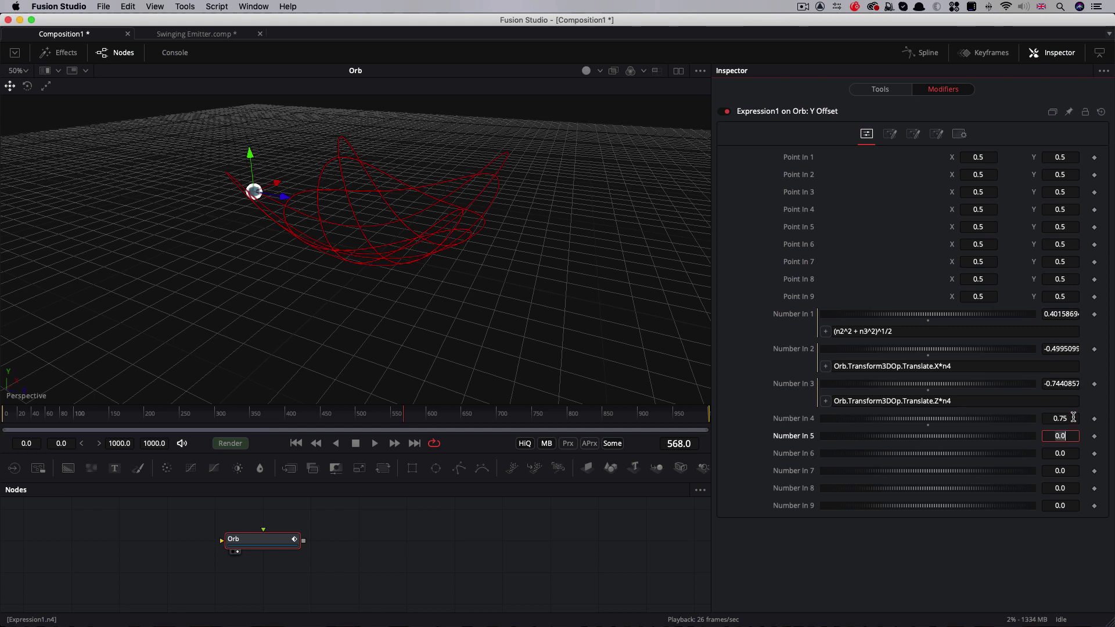
key("space")
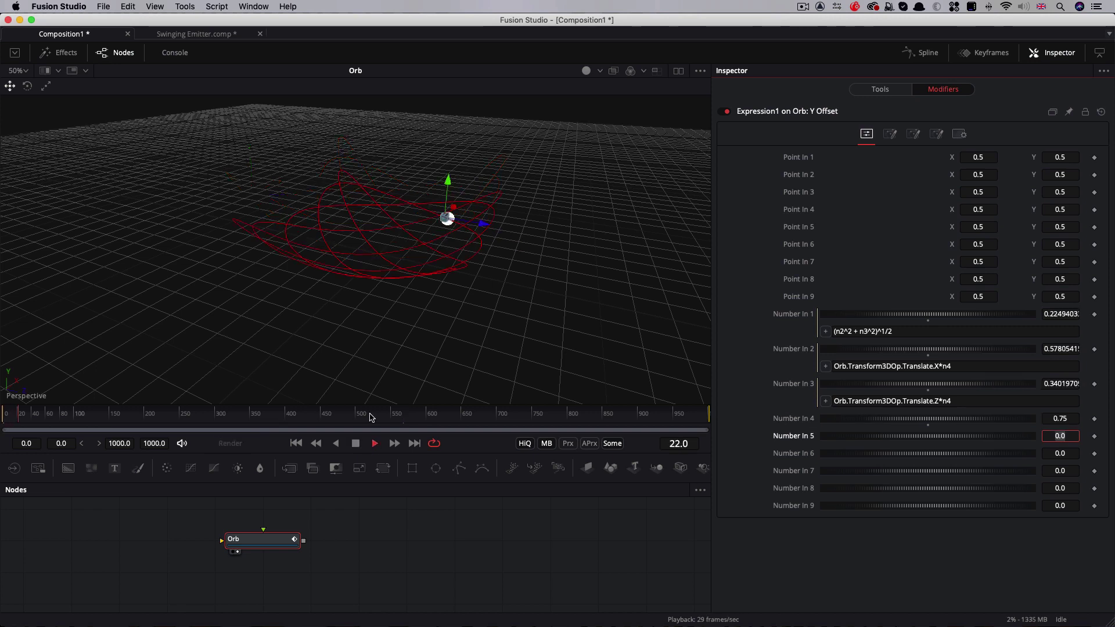
mouse_move(482, 347)
left_mouse_down()
mouse_move(456, 316)
mouse_move(363, 329)
mouse_move(505, 348)
mouse_move(535, 340)
mouse_move(480, 356)
left_mouse_up()
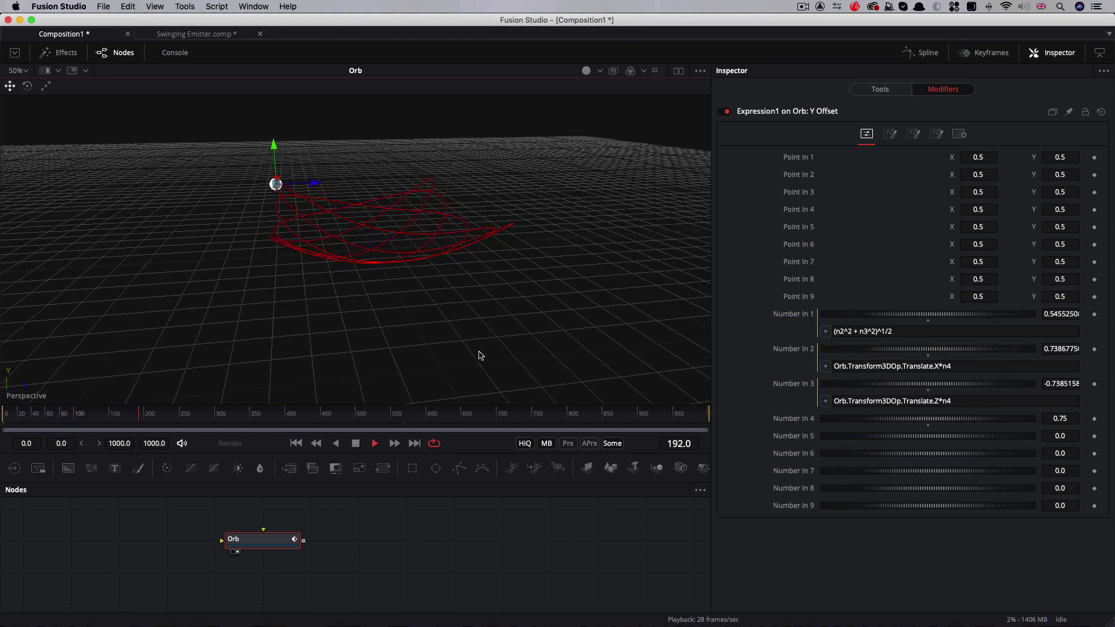
Stop playback and add a pEmitter particle emitter node
left_click(430, 516)
key("space")
key("shift+space")
type("pem")
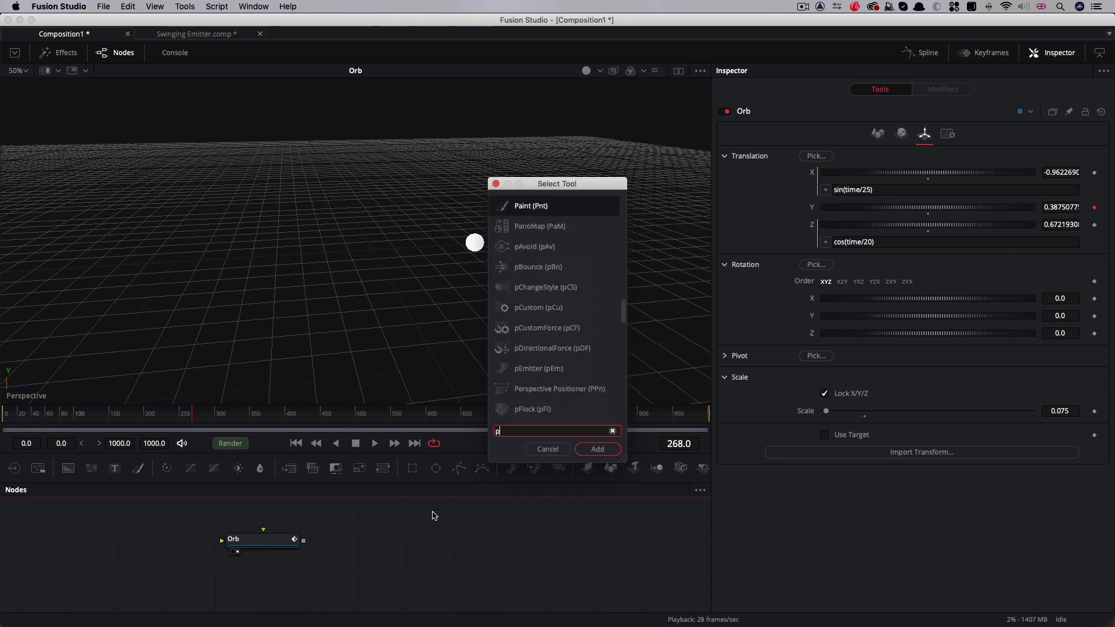
key("Return")
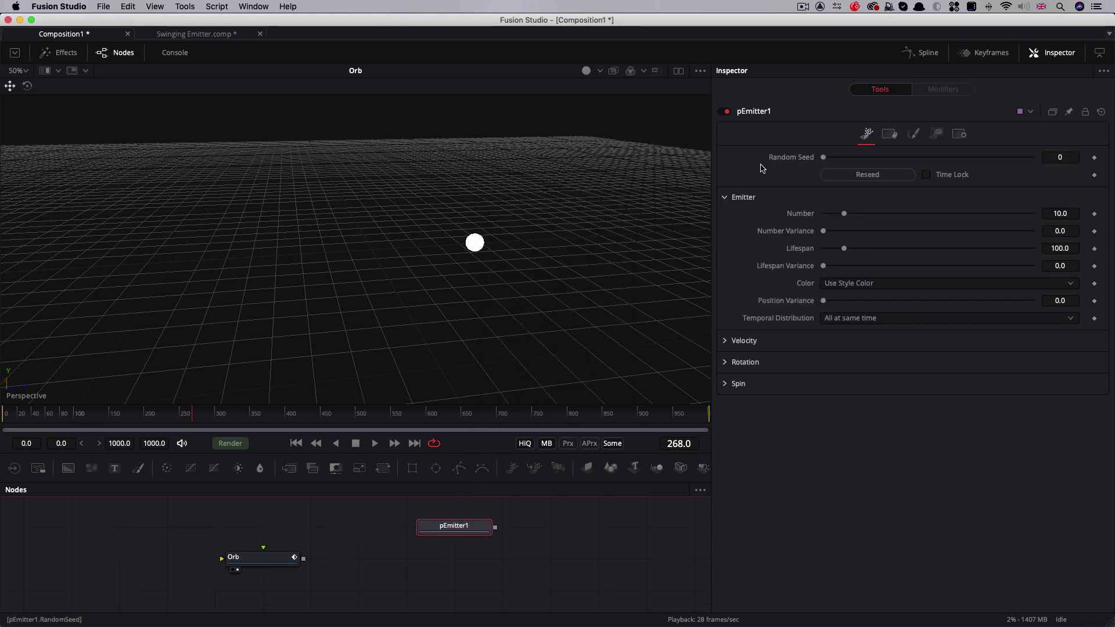
Drive the emitter's Number with the expression iif(time<640, 8, 0)
right_click(801, 214)
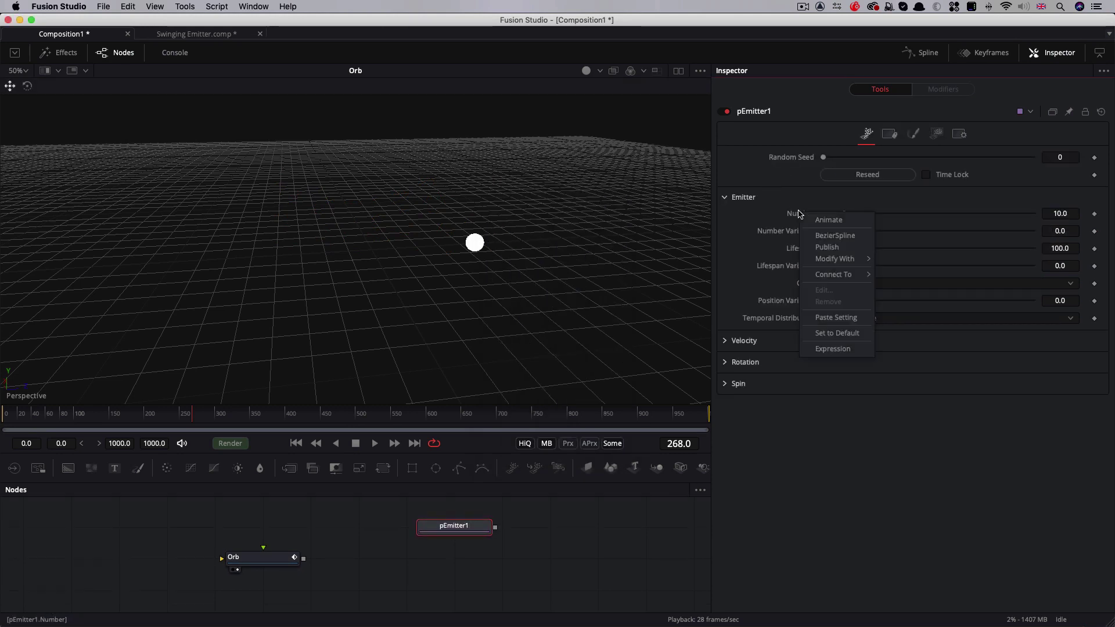
left_click(832, 349)
left_click(874, 230)
key("super+a")
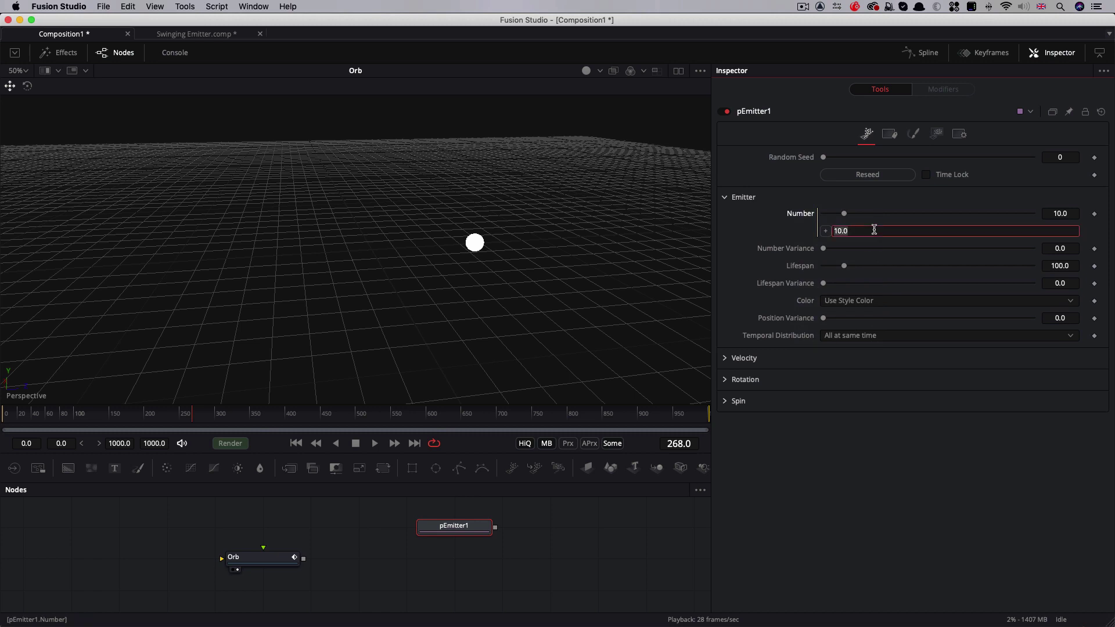
type("iif")
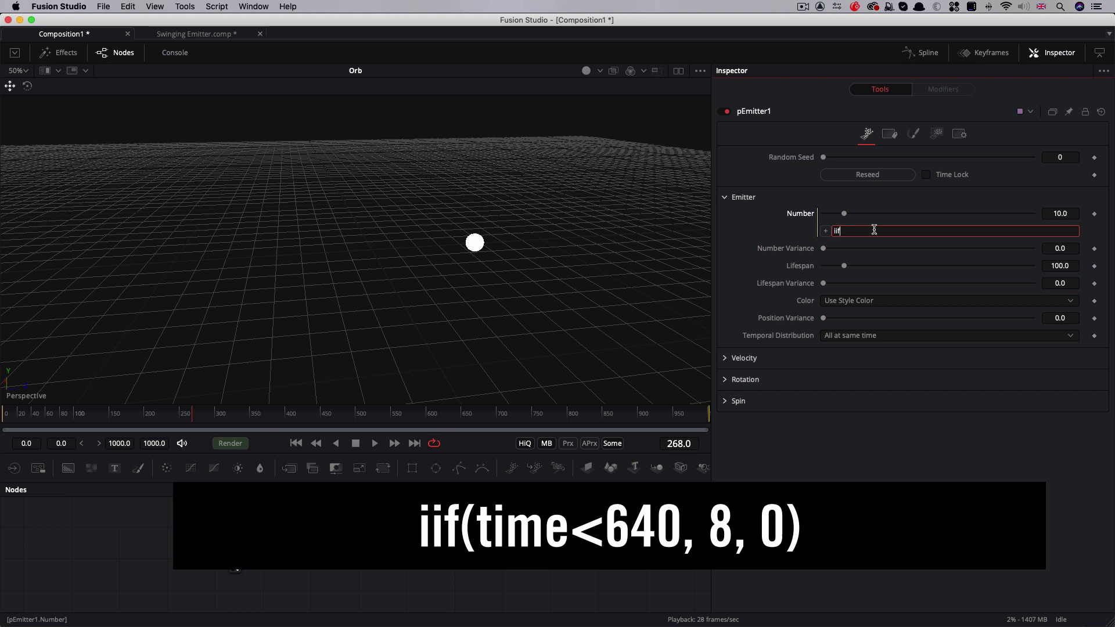
type("(ti")
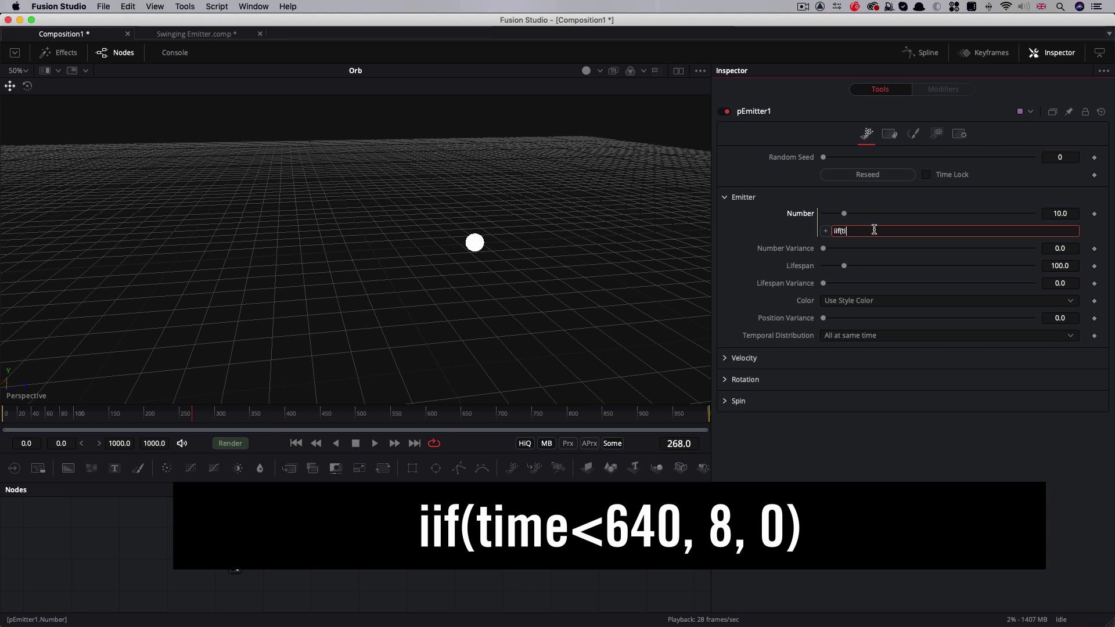
type("me<640, 8, 0)")
key("Tab")
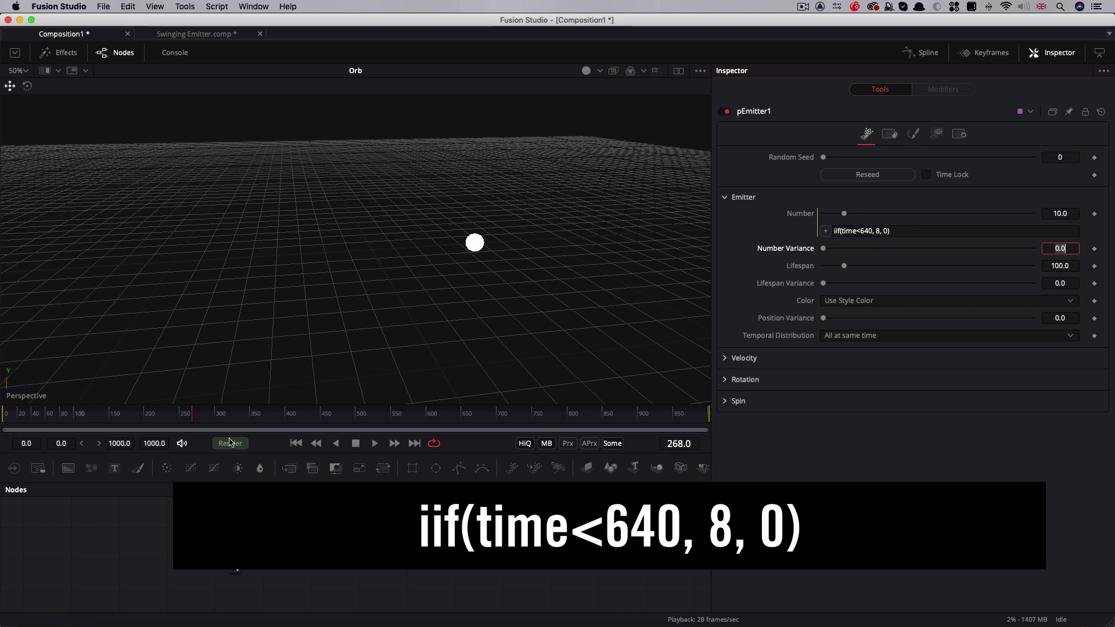
Set particle Lifespan to 1000 and the particle style to Blob
left_click(1076, 265)
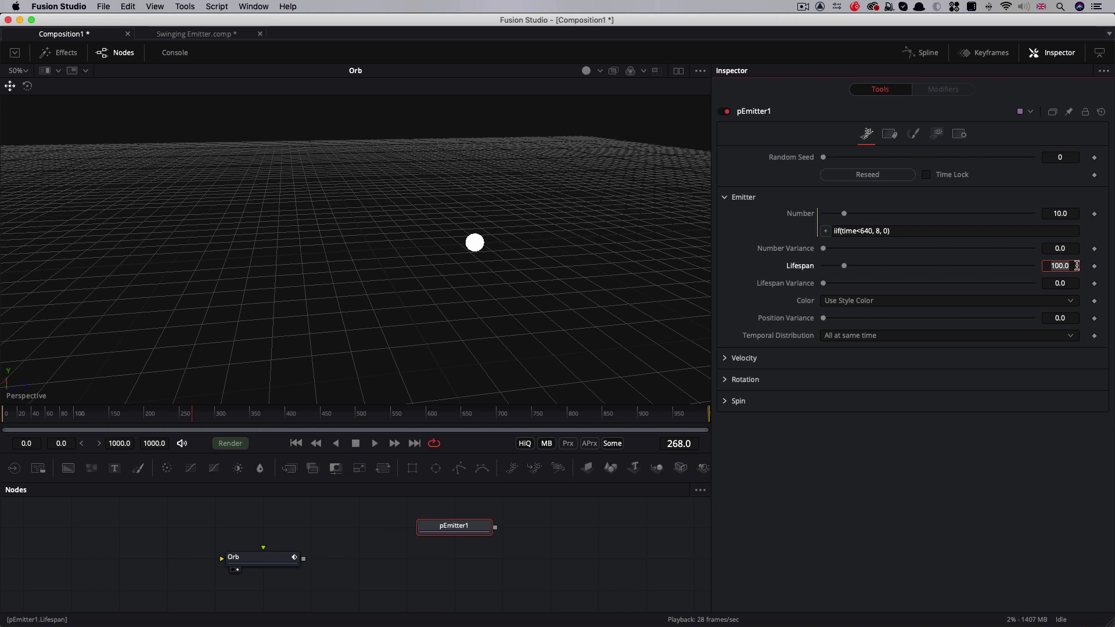
type("10")
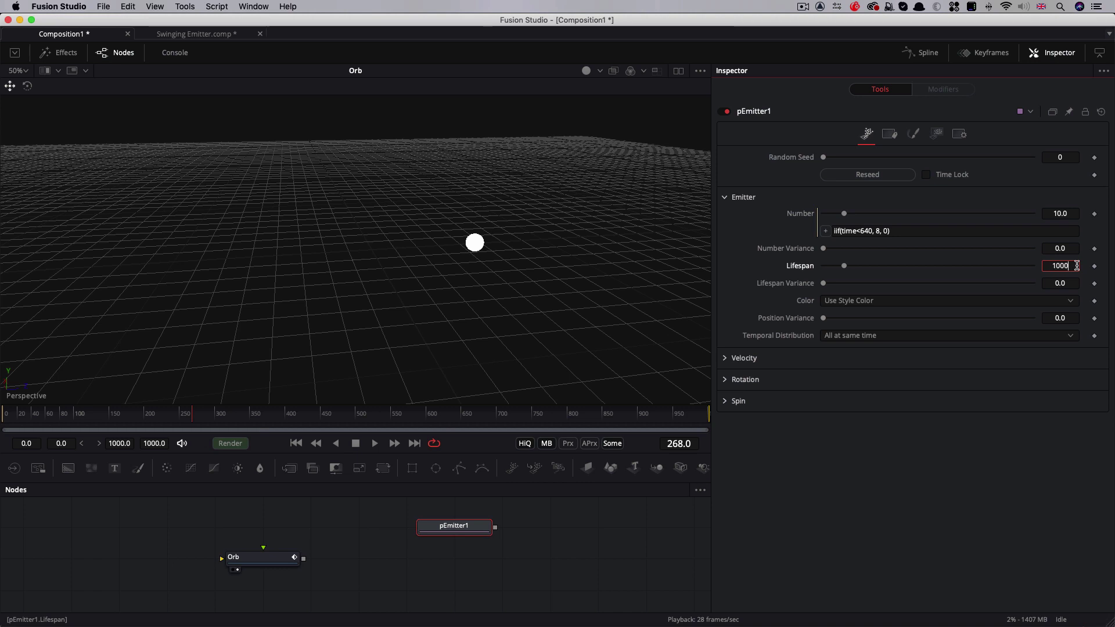
left_click(914, 134)
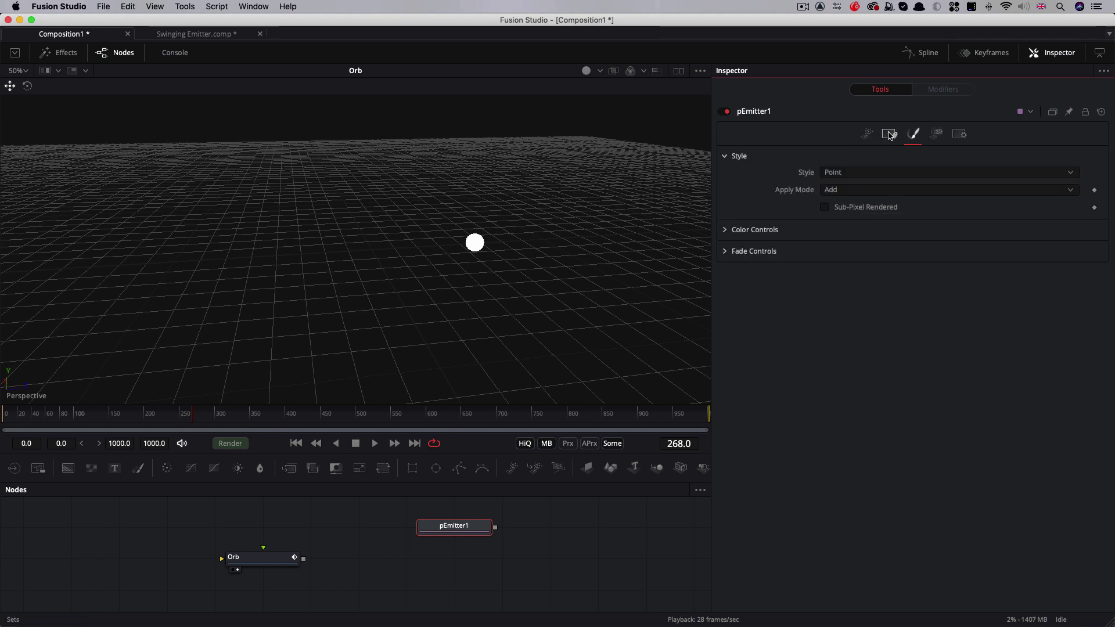
left_click(877, 172)
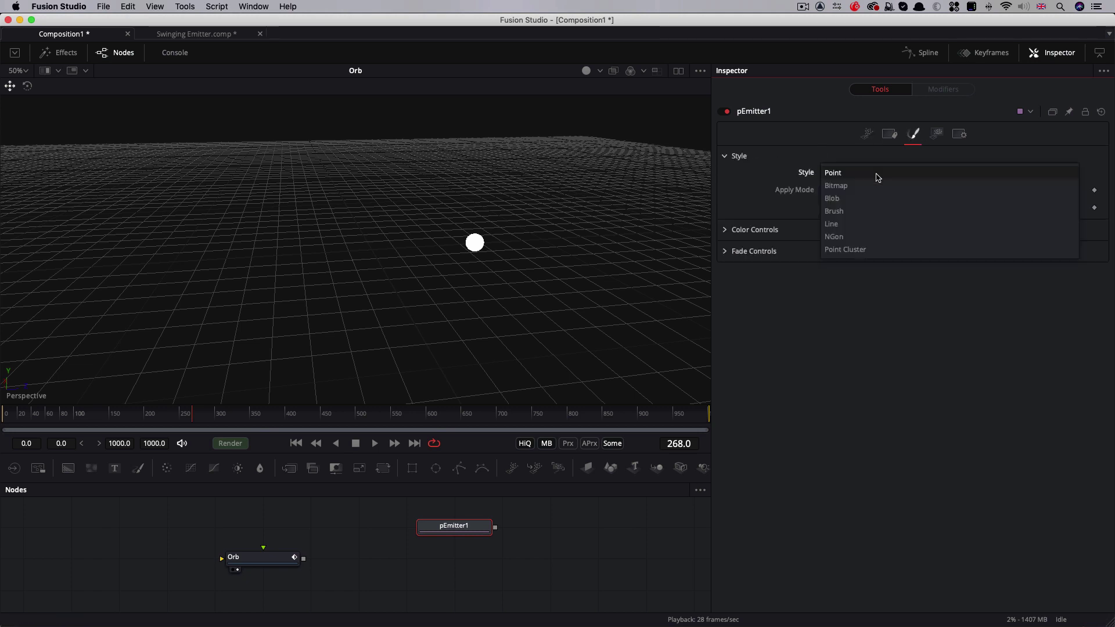
left_click(863, 202)
Set the particle Size to 0.04 and Size Variance to 0.05
left_click(726, 234)
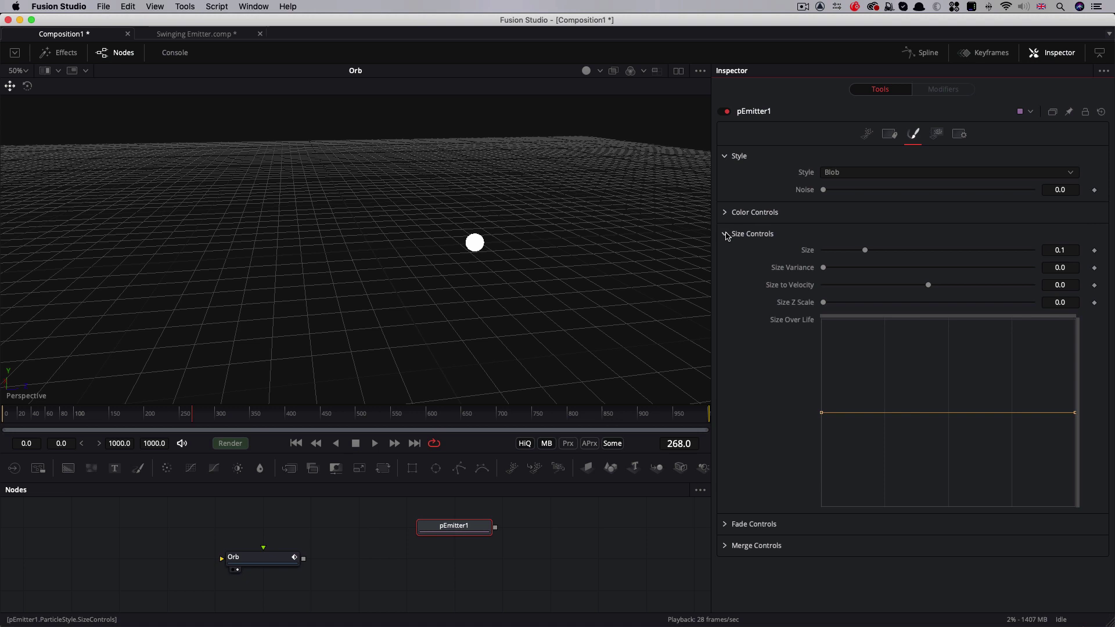
left_click(1069, 250)
type(".04")
key("Tab")
key("BackSpace")
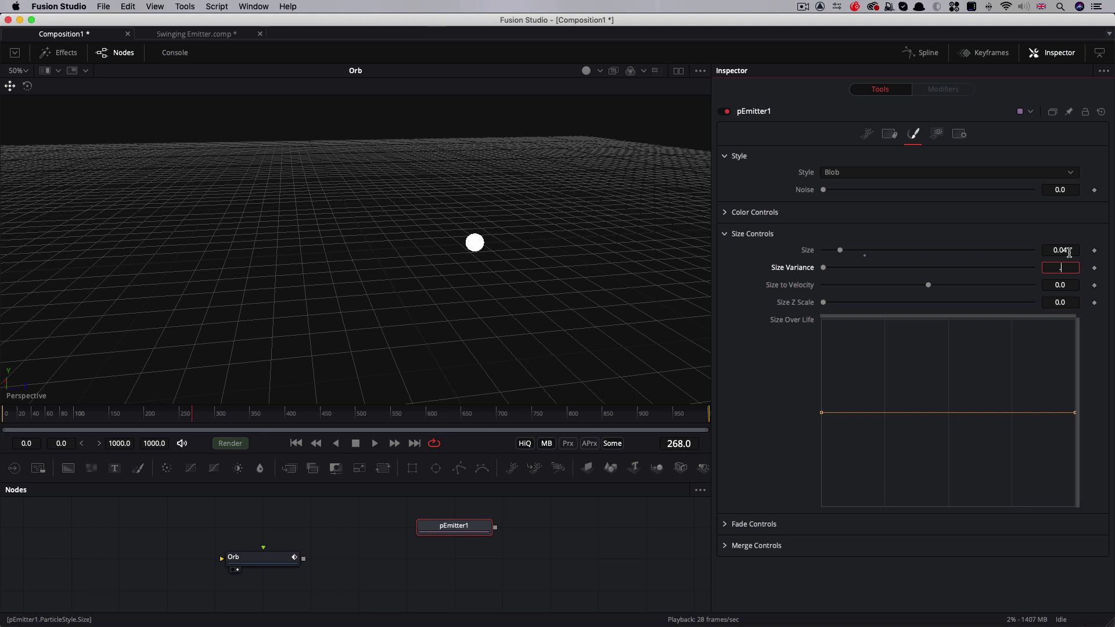
key("Tab")
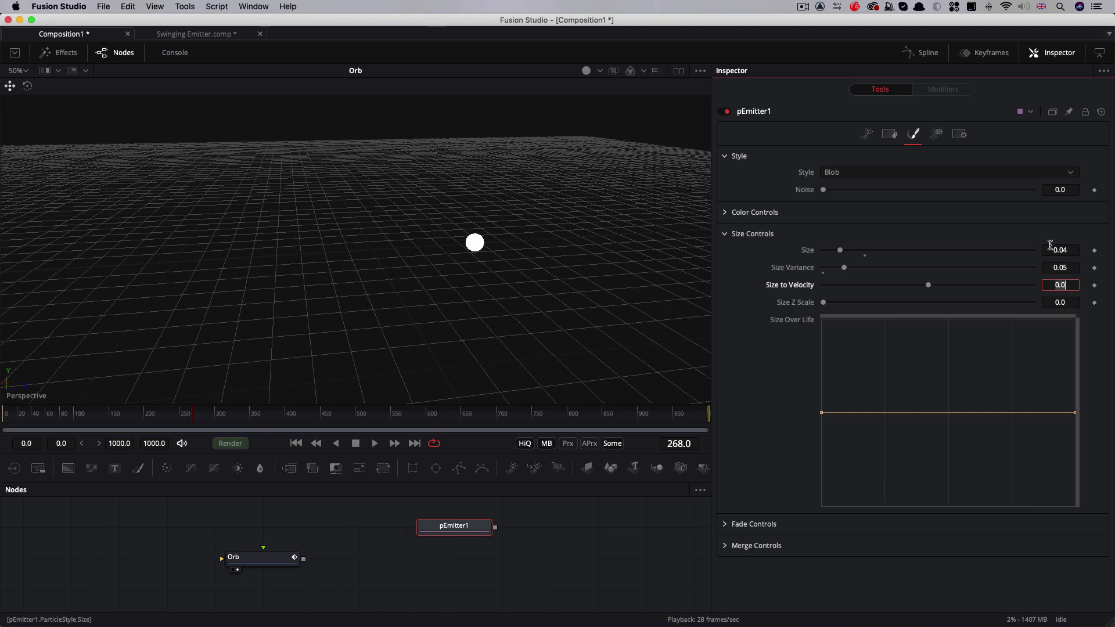
left_click(726, 233)
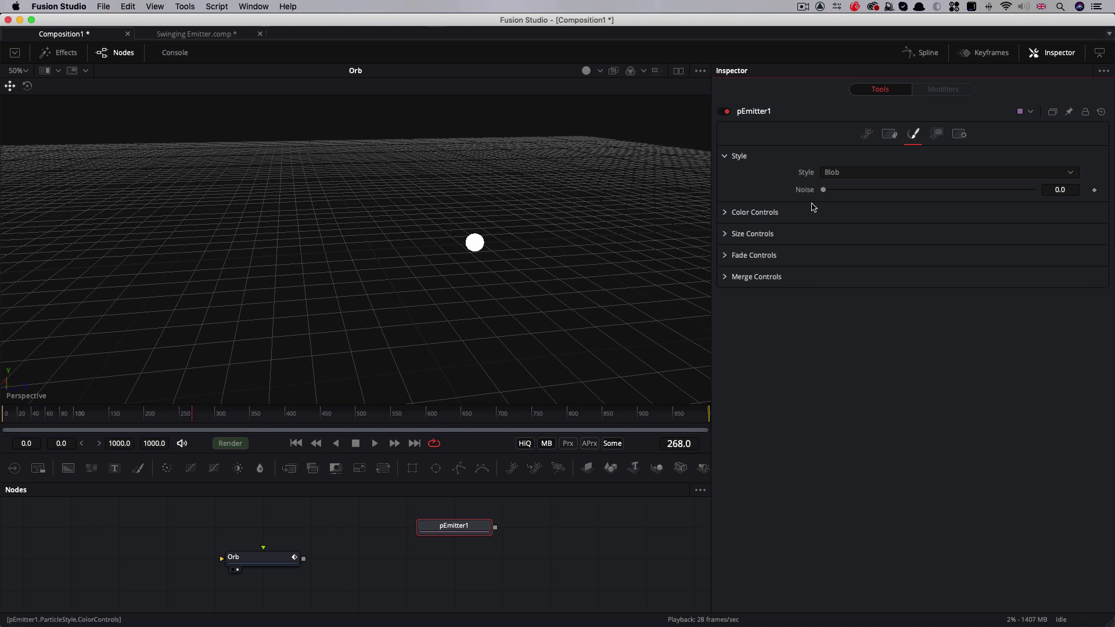
Set the emitter's region size to 0.05
left_click(937, 134)
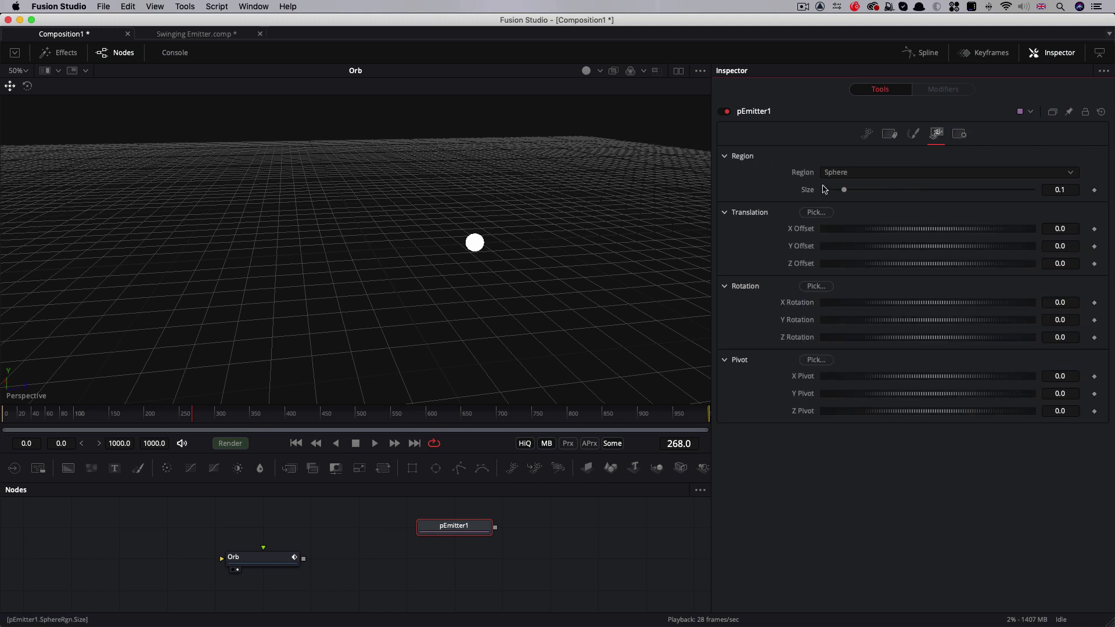
left_click(1074, 191)
type(".05")
key("Tab")
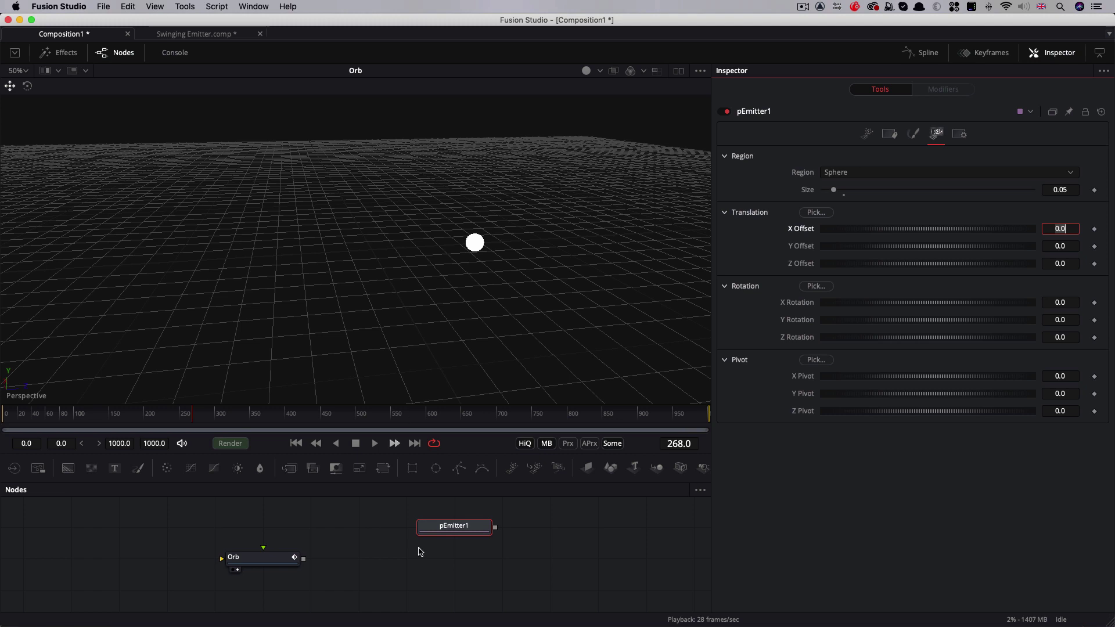
Link the region X Offset to Orb.Transform3DOp.Translate.X with an expression
right_click(798, 229)
left_click(848, 400)
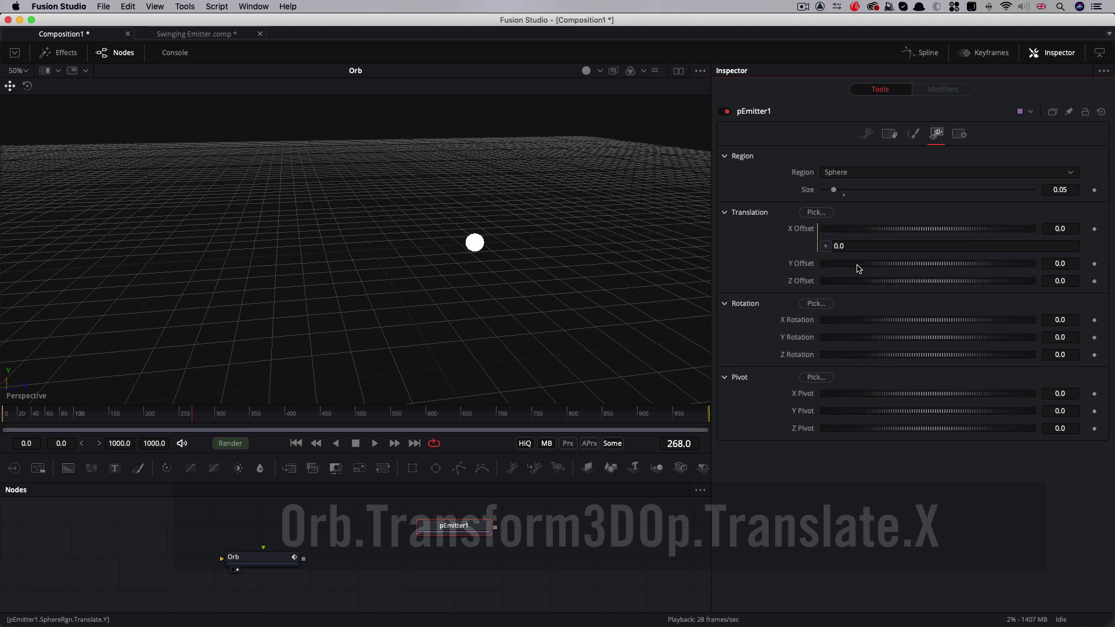
left_click(855, 245)
key("BackSpace")
key("BackSpace")
key("BackSpace")
type("Or")
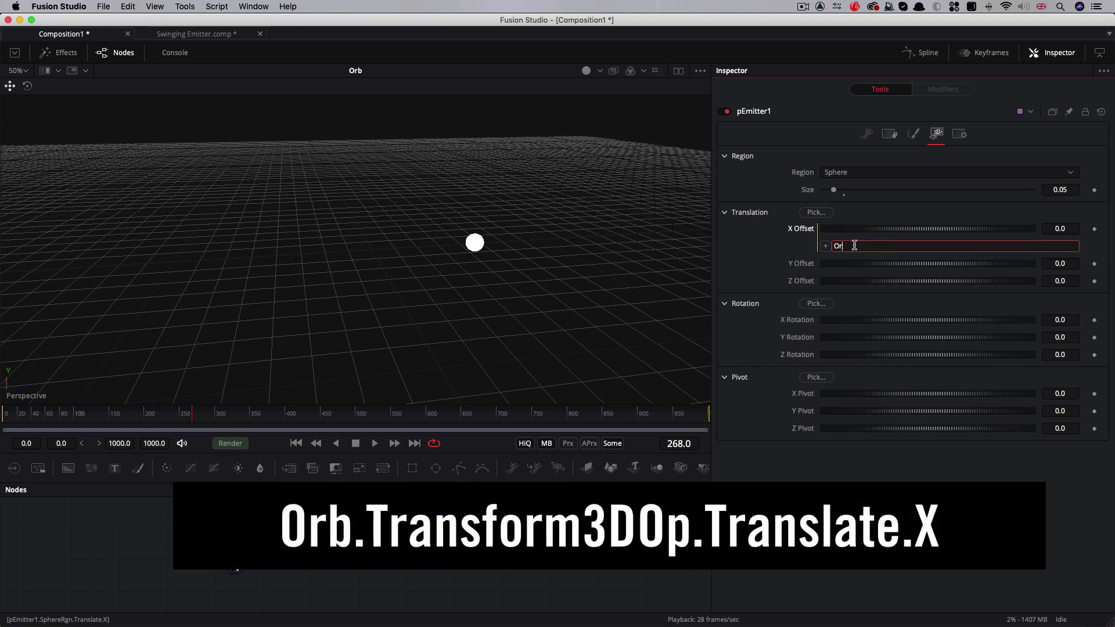
type("b.Transform3DOp.Translate.X")
key("Tab")
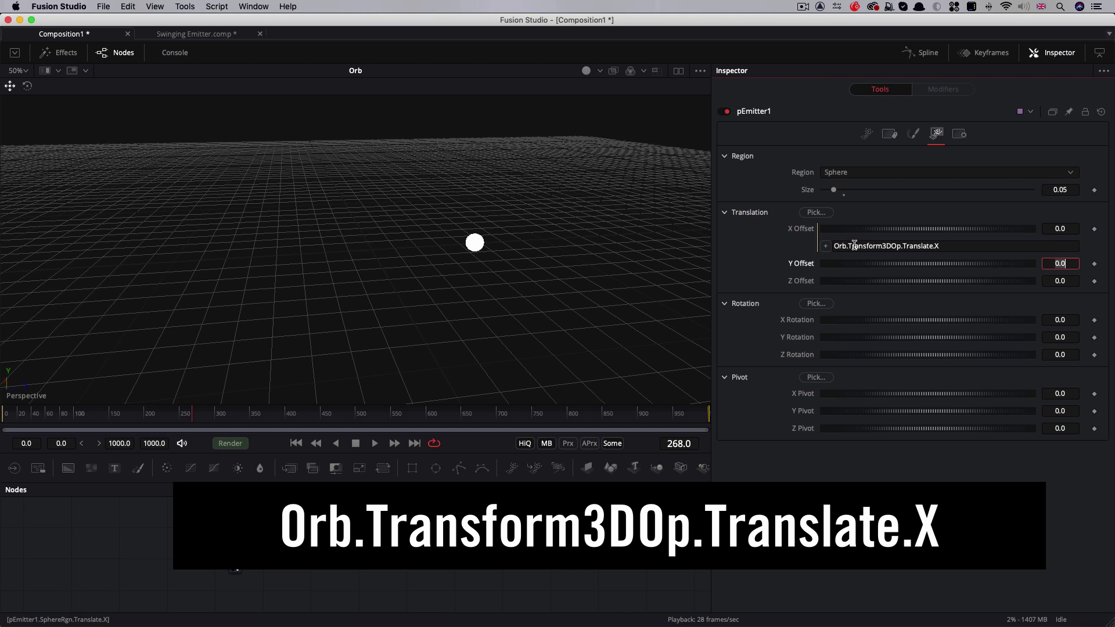
left_click(953, 245)
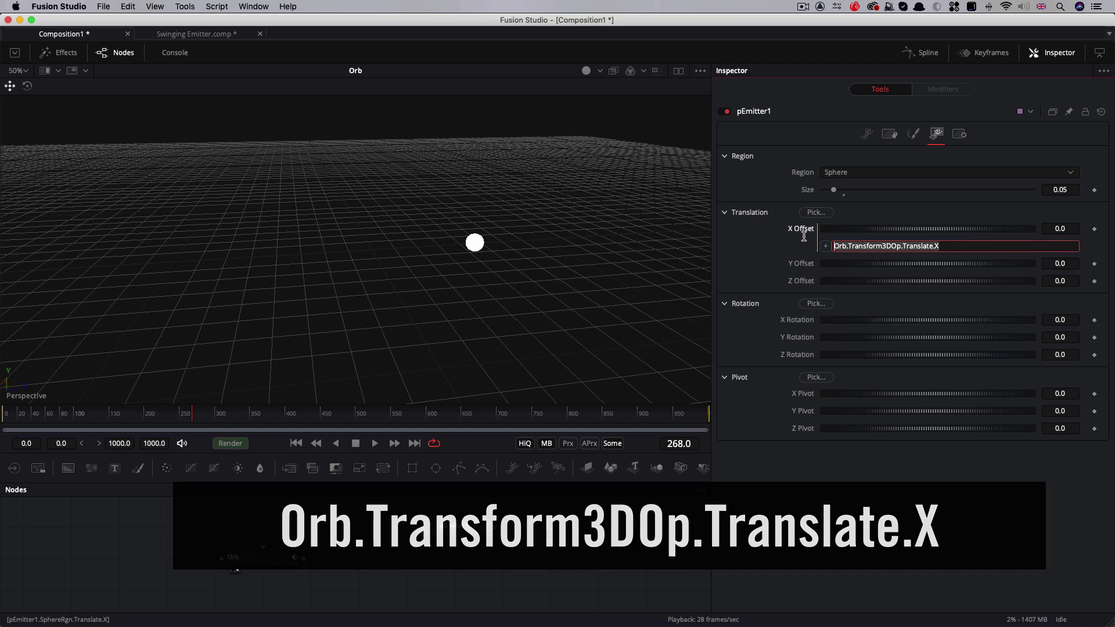
Link the Y and Z Offsets to Orb.Transform3DOp.Translate.Y and .Z
right_click(797, 264)
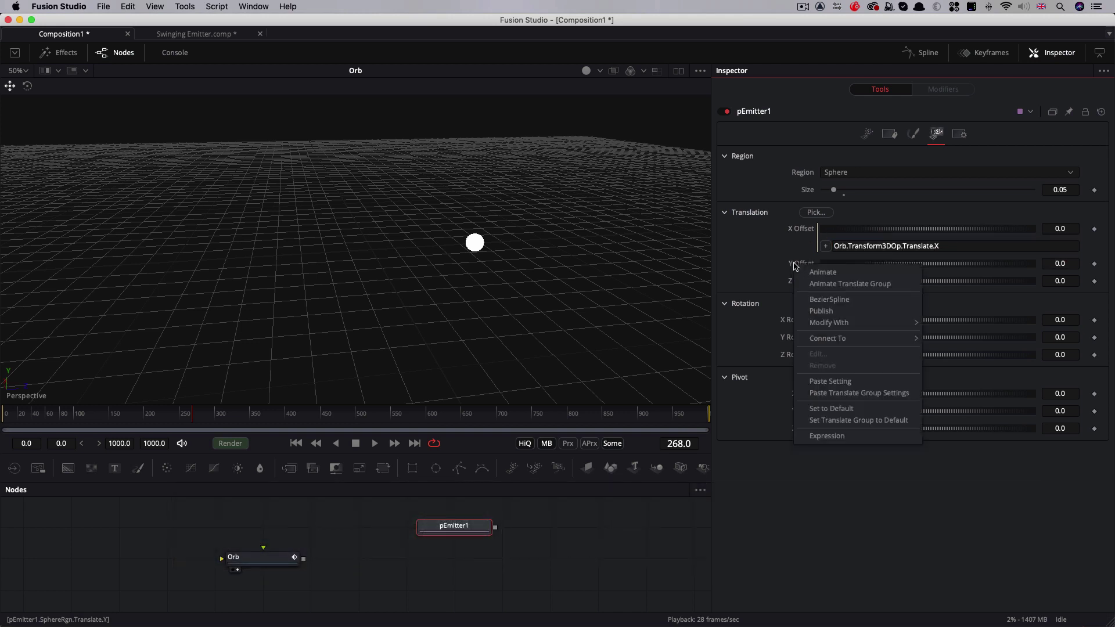
left_click(827, 436)
left_click(871, 282)
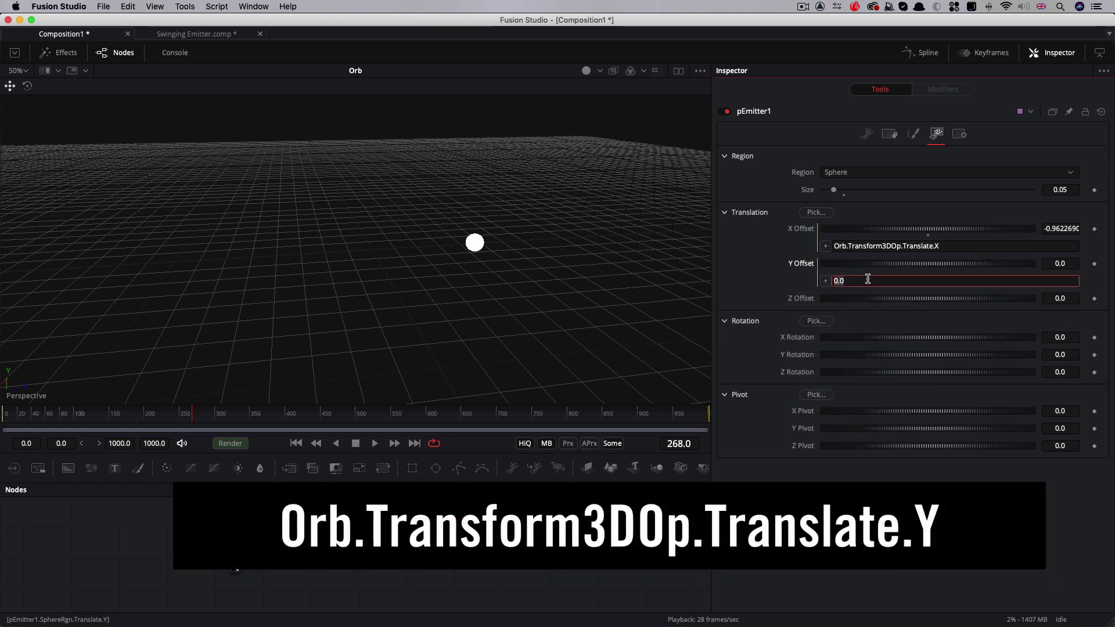
type("Orb.Transform3DOp.Translate.X")
key("Tab")
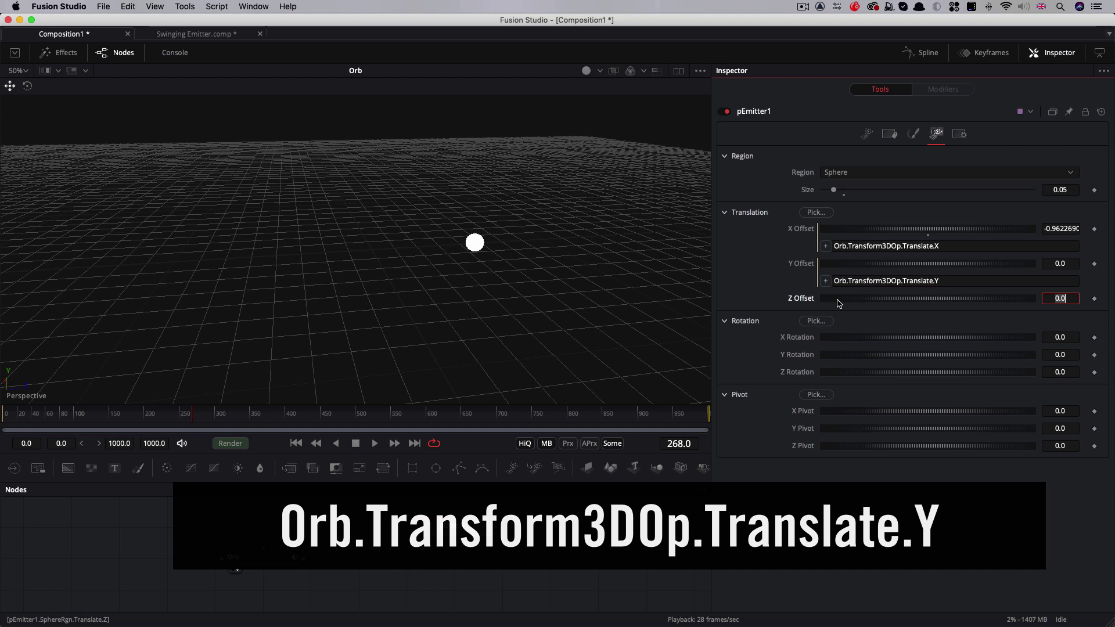
right_click(806, 299)
left_click(838, 469)
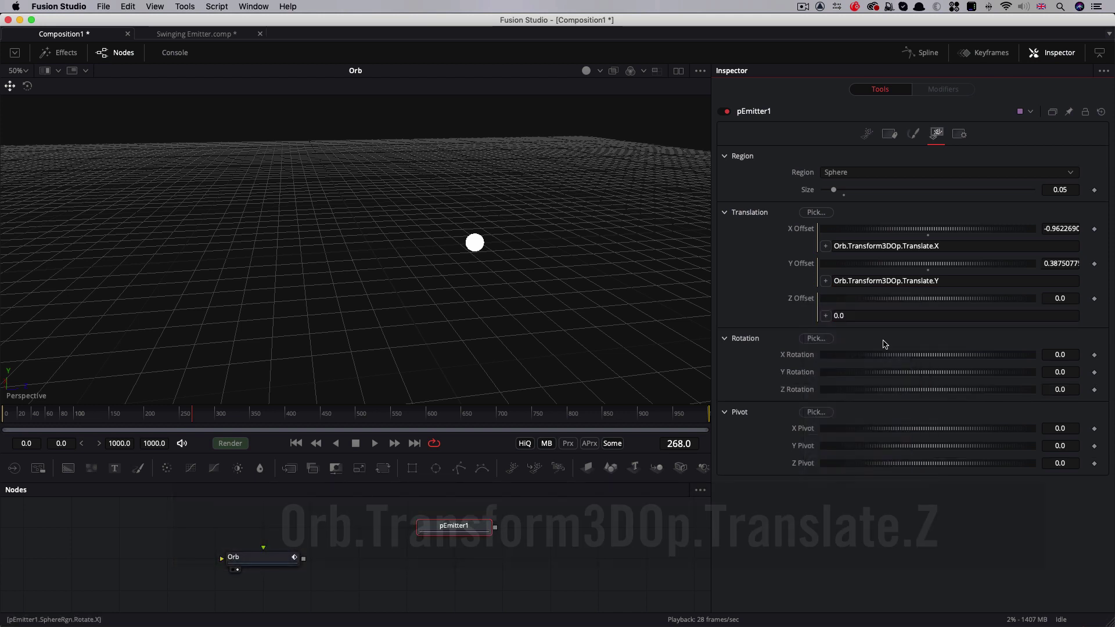
type("Orb.Transform3DOp.Translate.X")
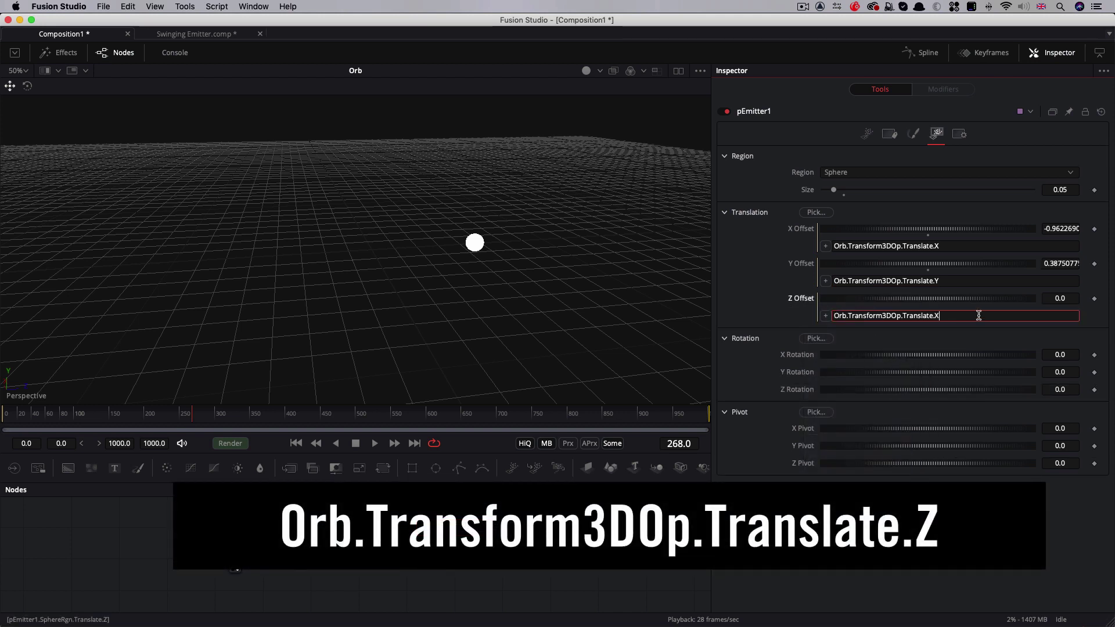
key("BackSpace")
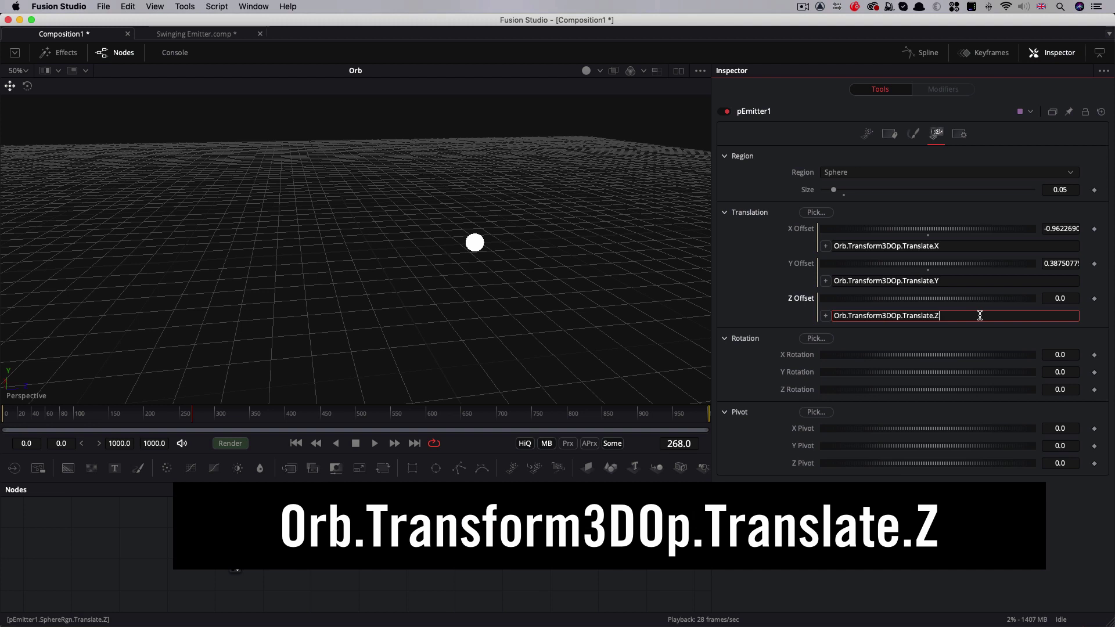
key("Tab")
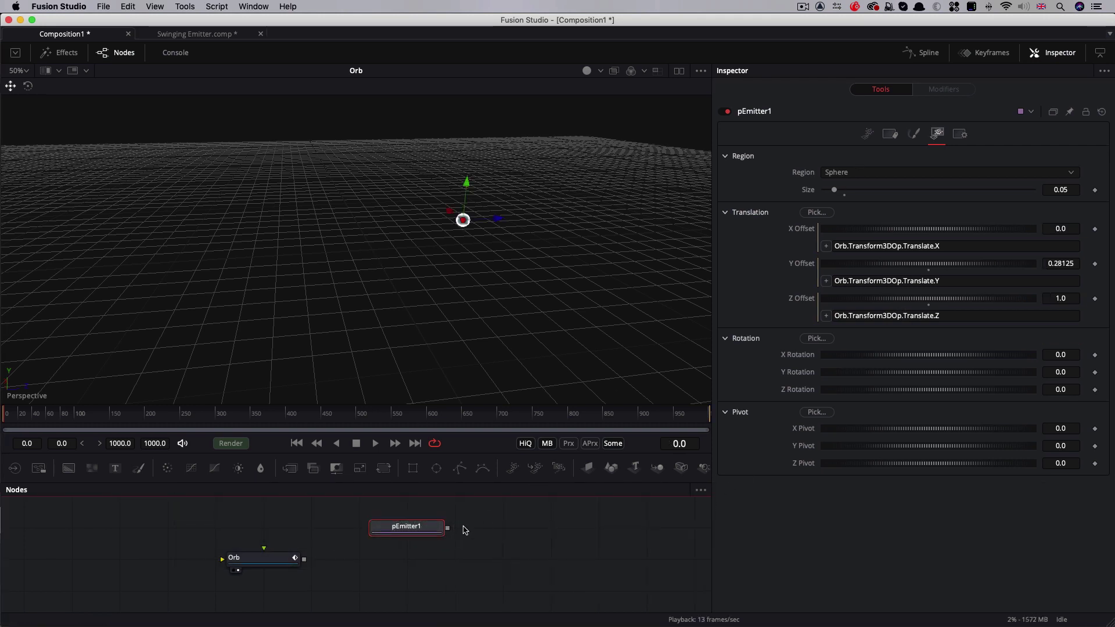
Set pEmitter1's Velocity to 0.2 and Angle to -90, then nudge the node left
left_click(867, 134)
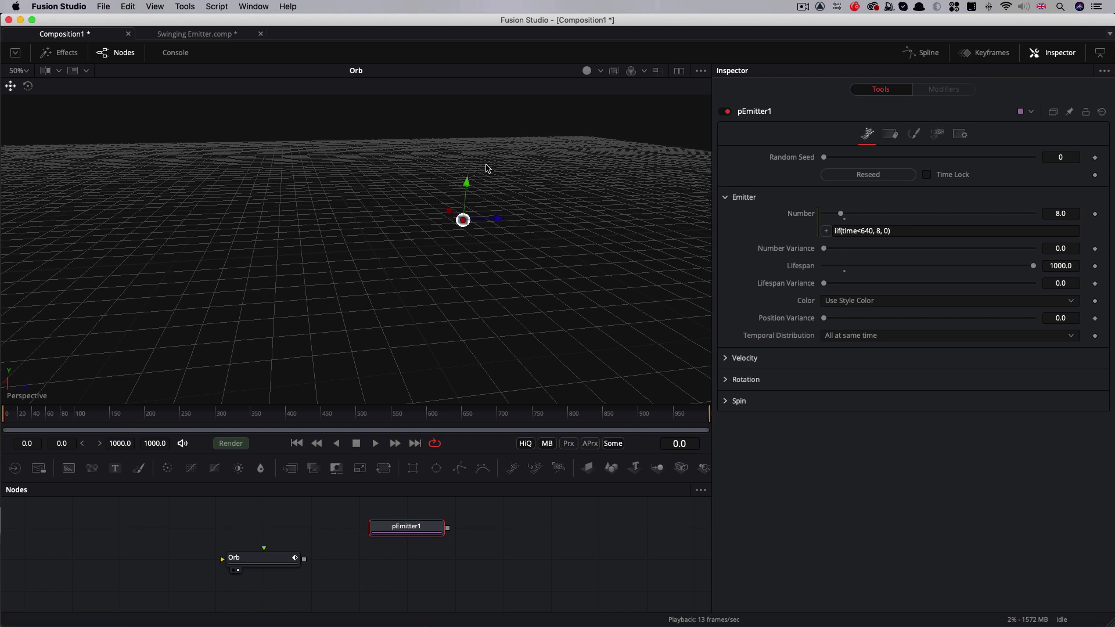
left_click(726, 360)
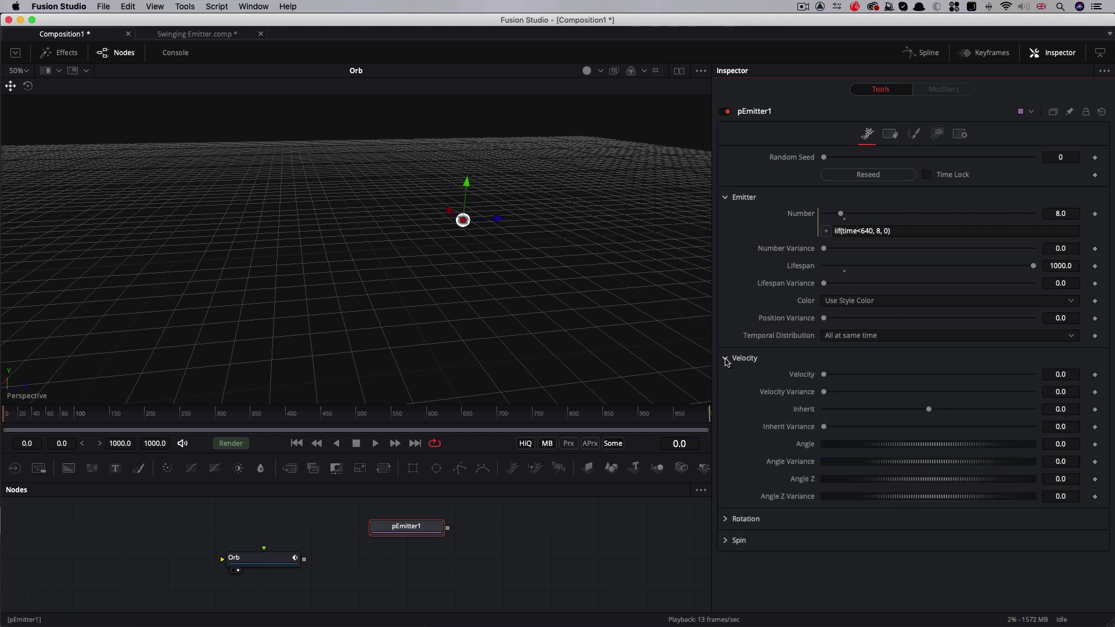
left_click(1075, 371)
type("0.2")
key("Tab")
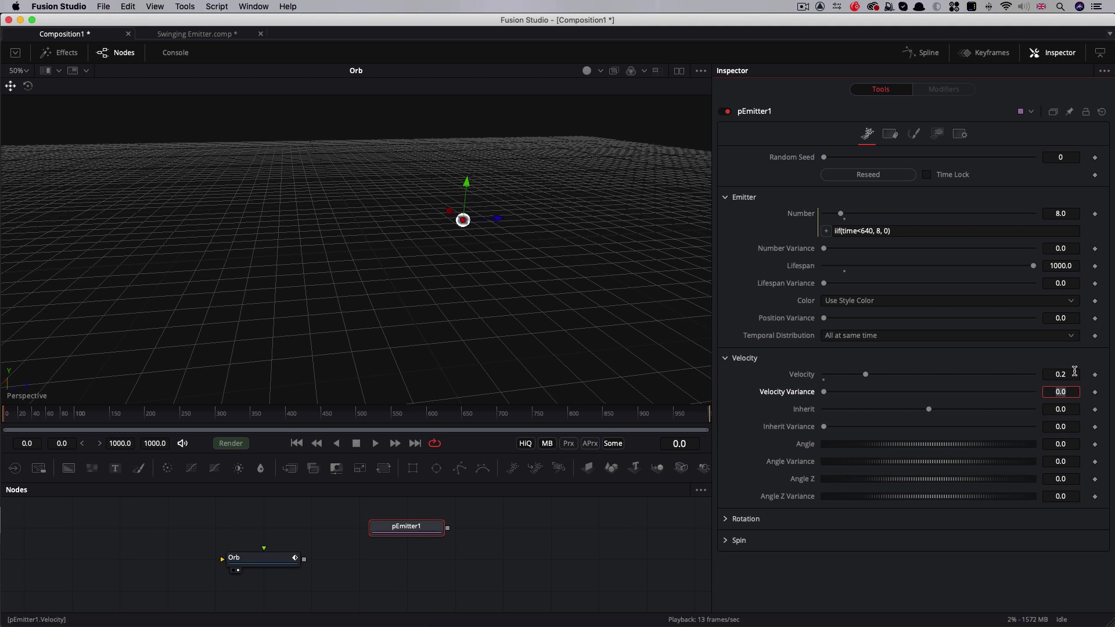
left_click(1074, 444)
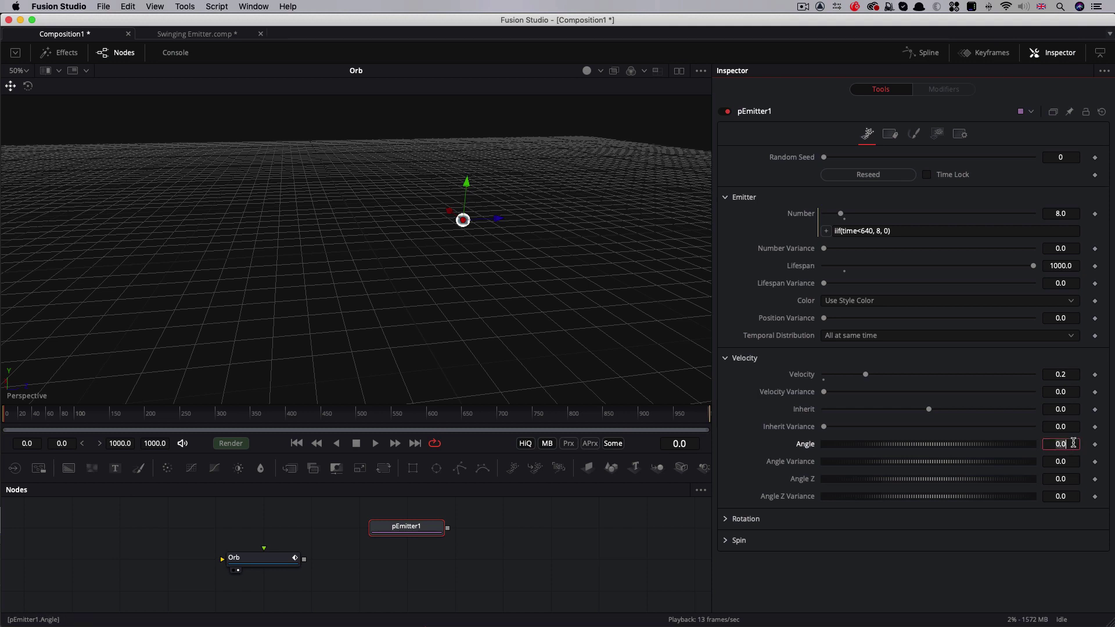
type("-90")
key("Tab")
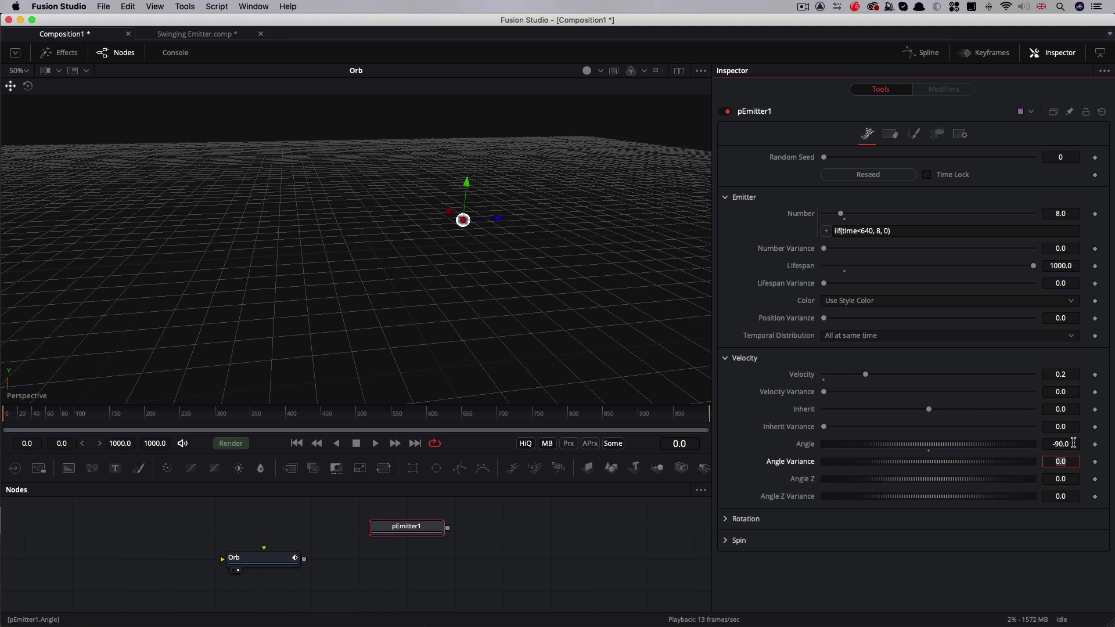
left_click(399, 528)
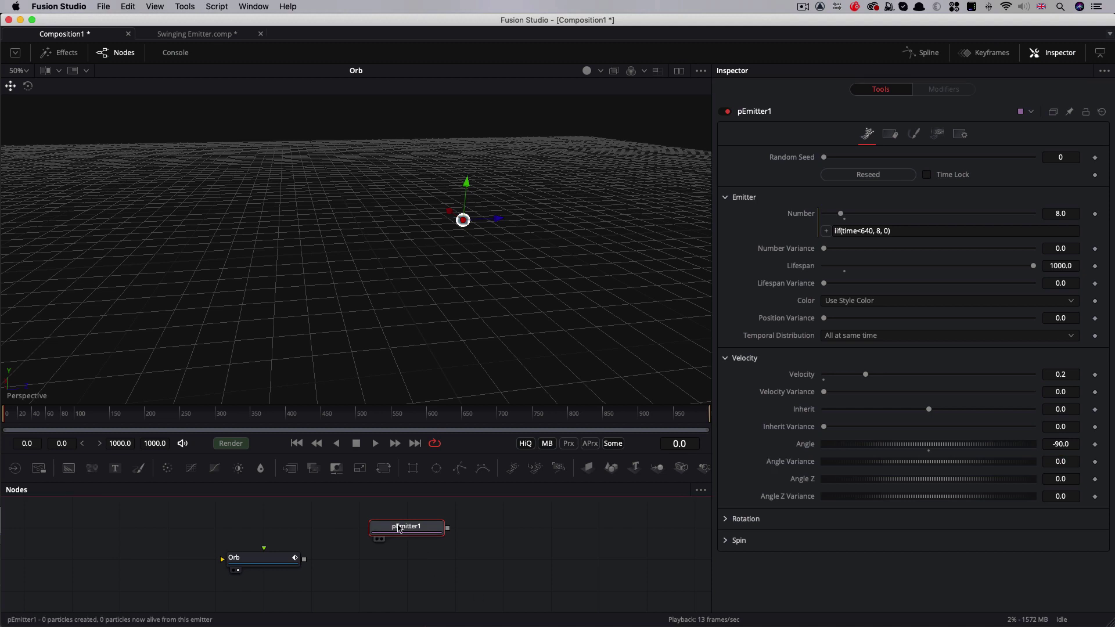
left_click_drag(399, 528, 372, 521)
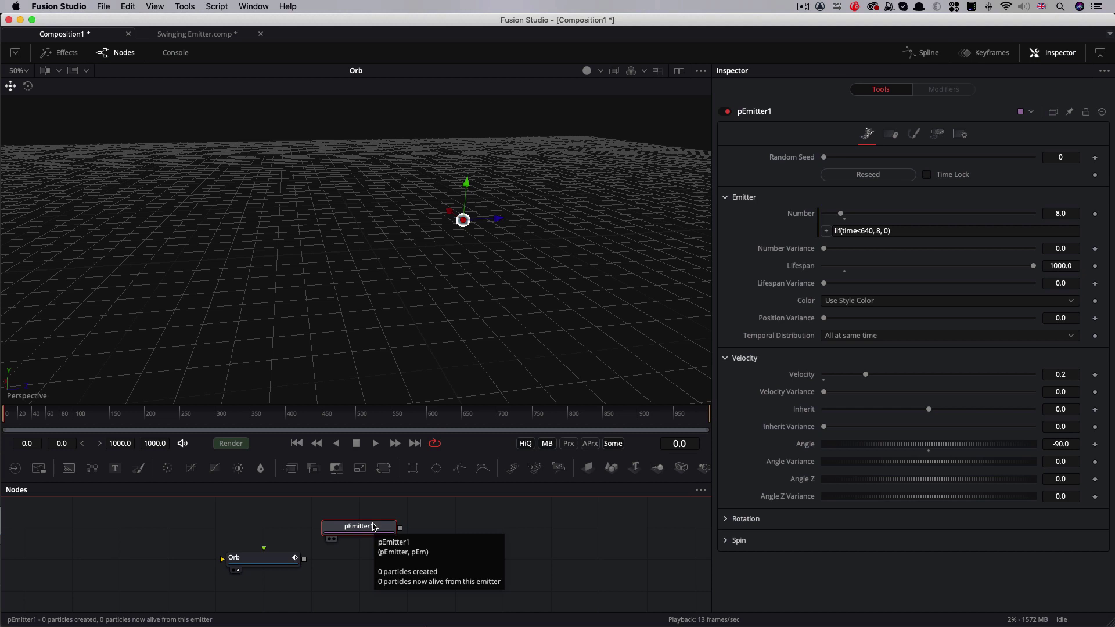
Add a pBounce tool after pEmitter1 and set its Elasticity to 0.0
key("shift+space")
type("pb")
key("Return")
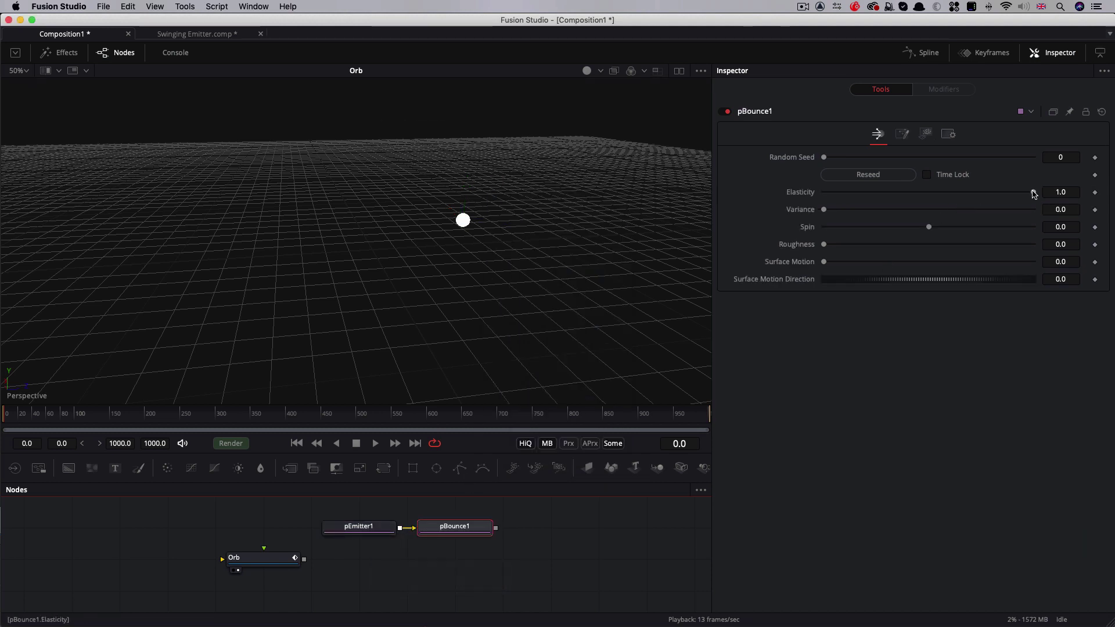
left_click_drag(1033, 194, 768, 195)
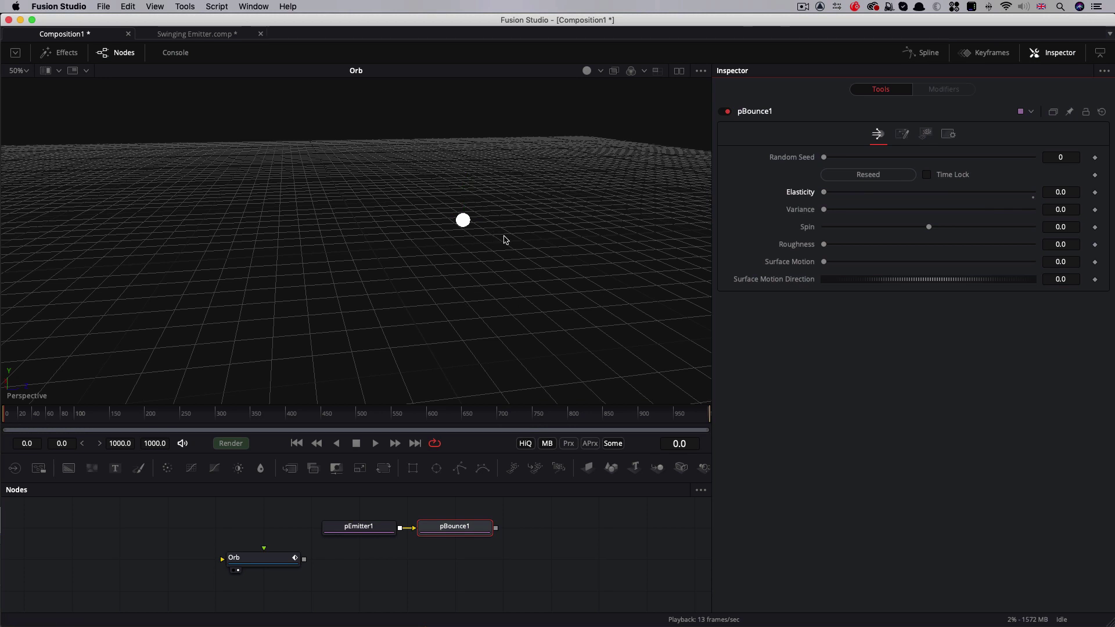
Make the bounce region a 20 × 20 Rectangle rotated -90 on X
left_click(926, 134)
left_click(847, 172)
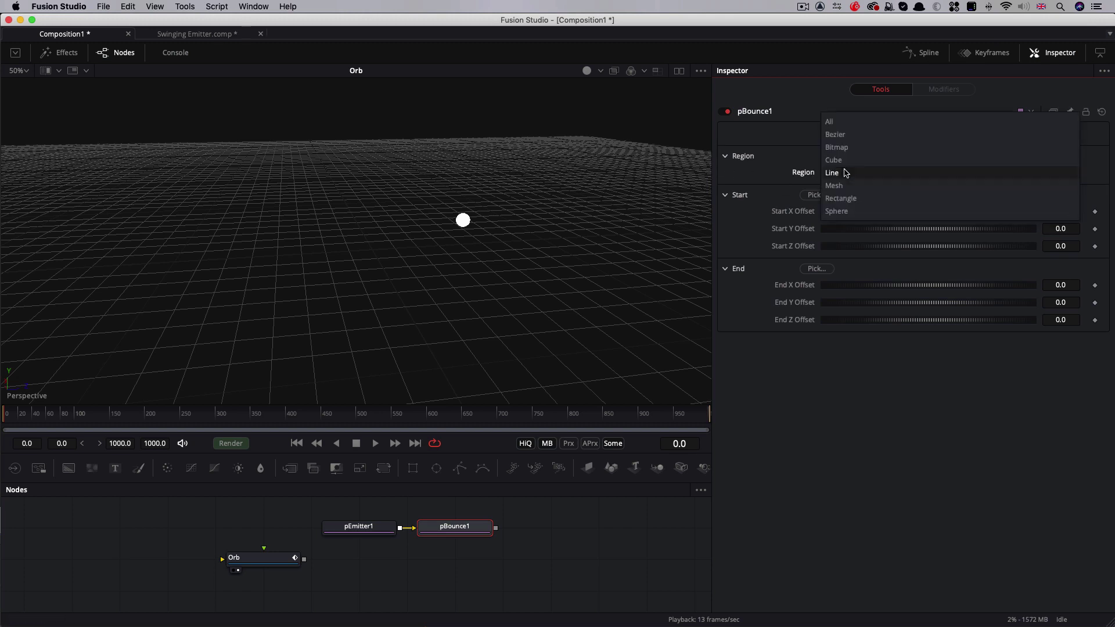
left_click(857, 198)
left_click(1074, 211)
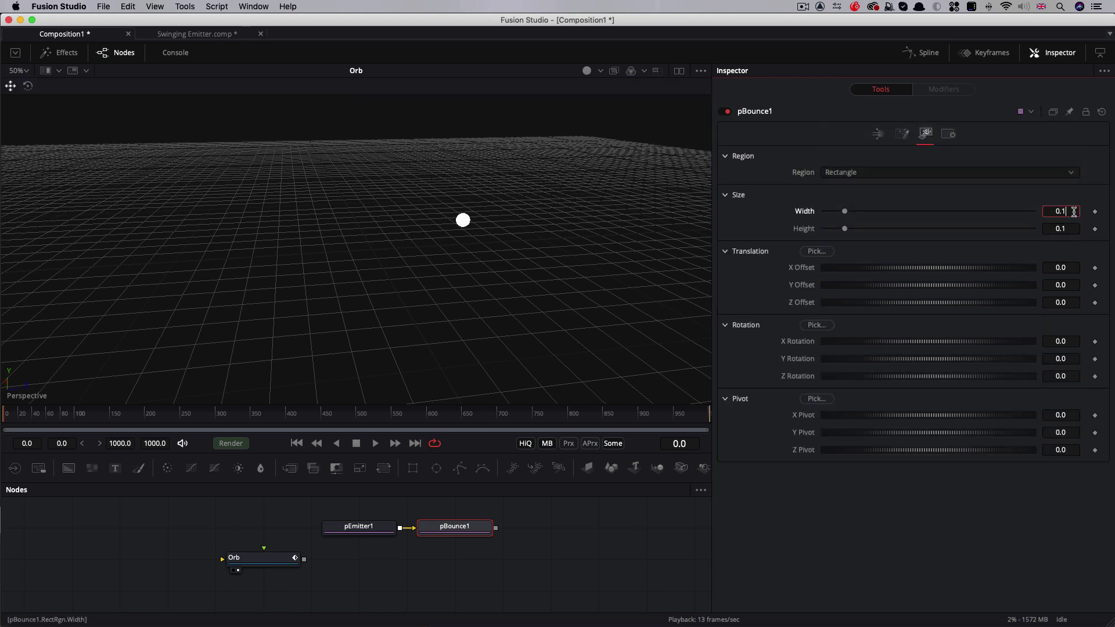
double_click(1074, 211)
key("Tab")
type("20")
key("Tab")
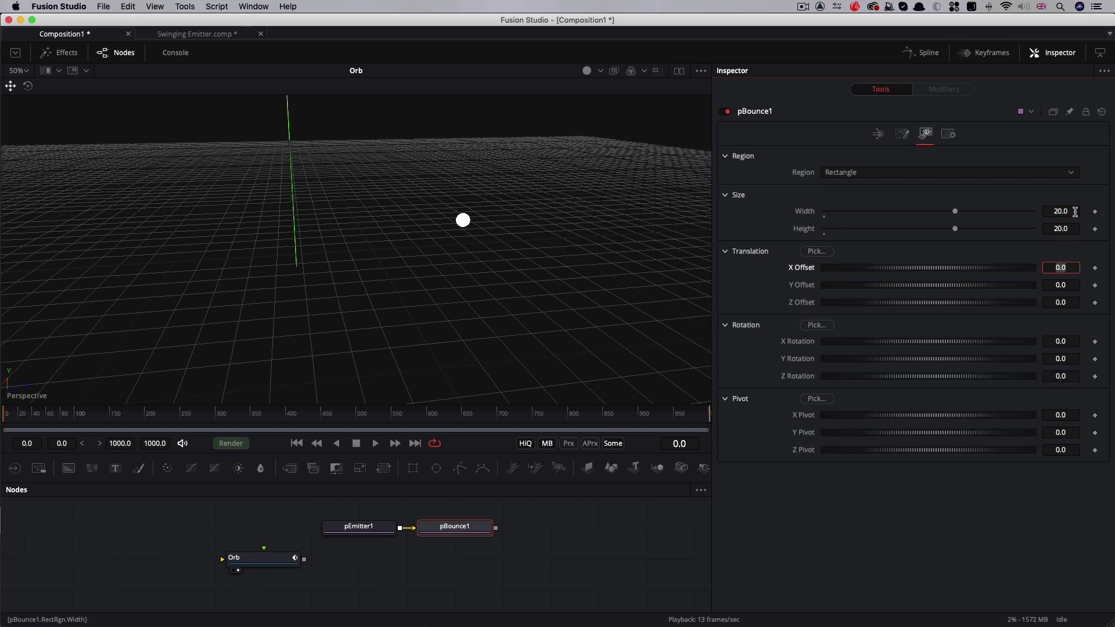
double_click(1077, 342)
type("-90")
key("Tab")
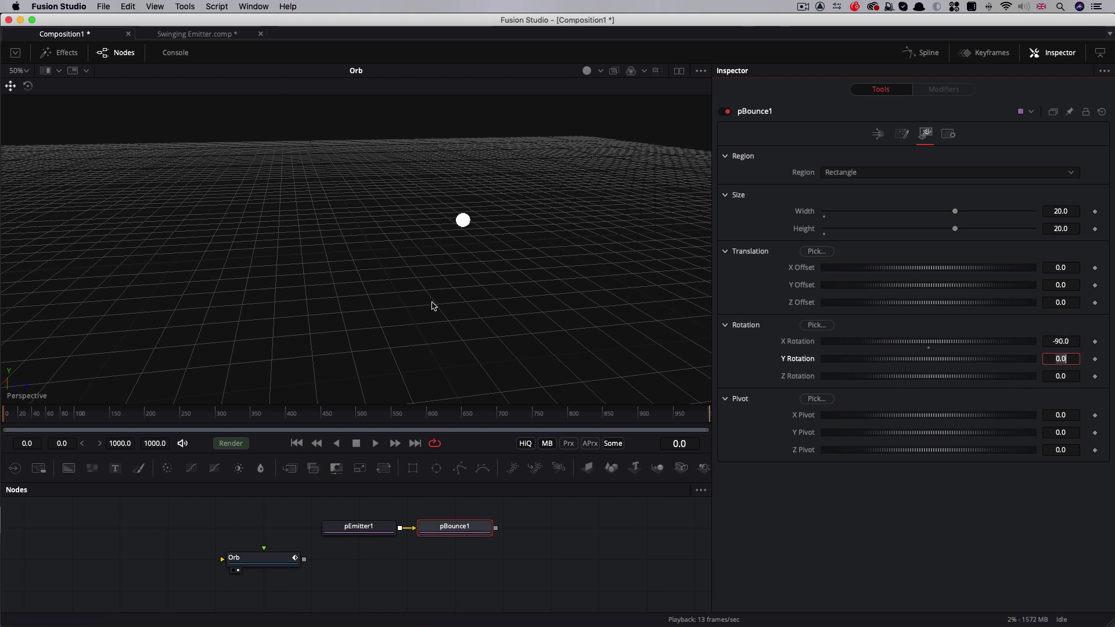
Add a pRender node after pBounce1, view it, and play the comp to generate the particles
left_click(451, 528)
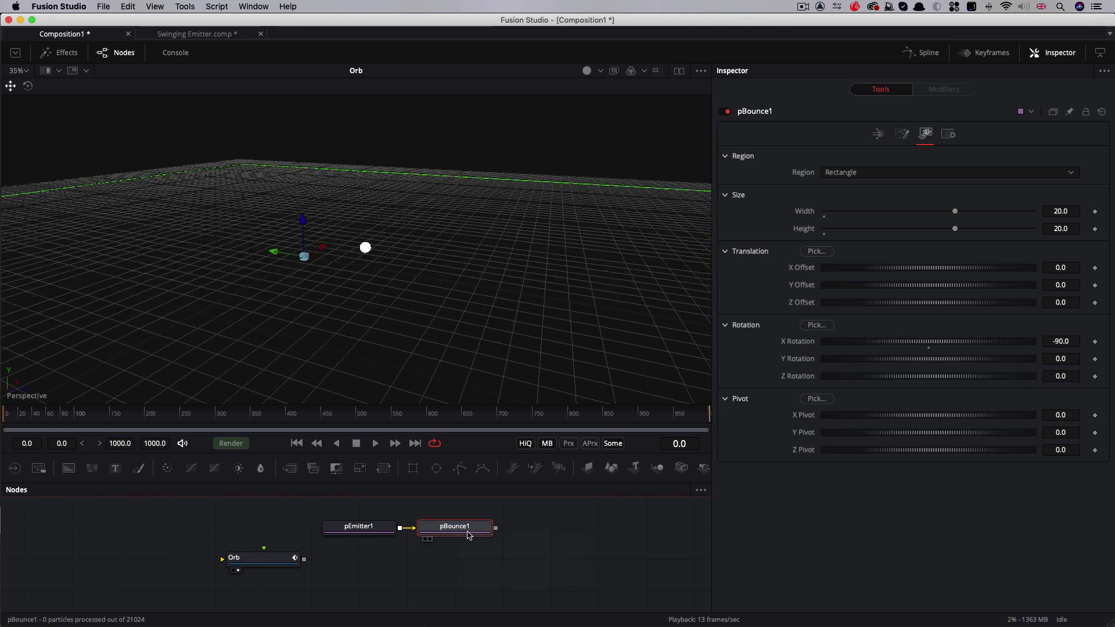
key("shift+space")
type("pre")
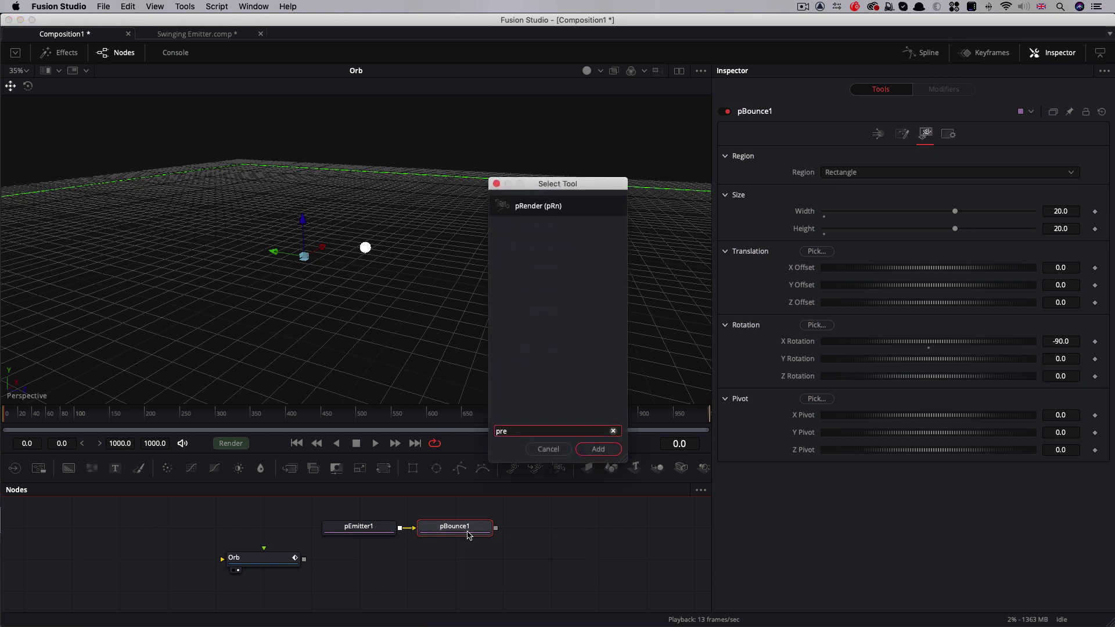
key("Return")
left_click_drag(565, 529, 345, 207)
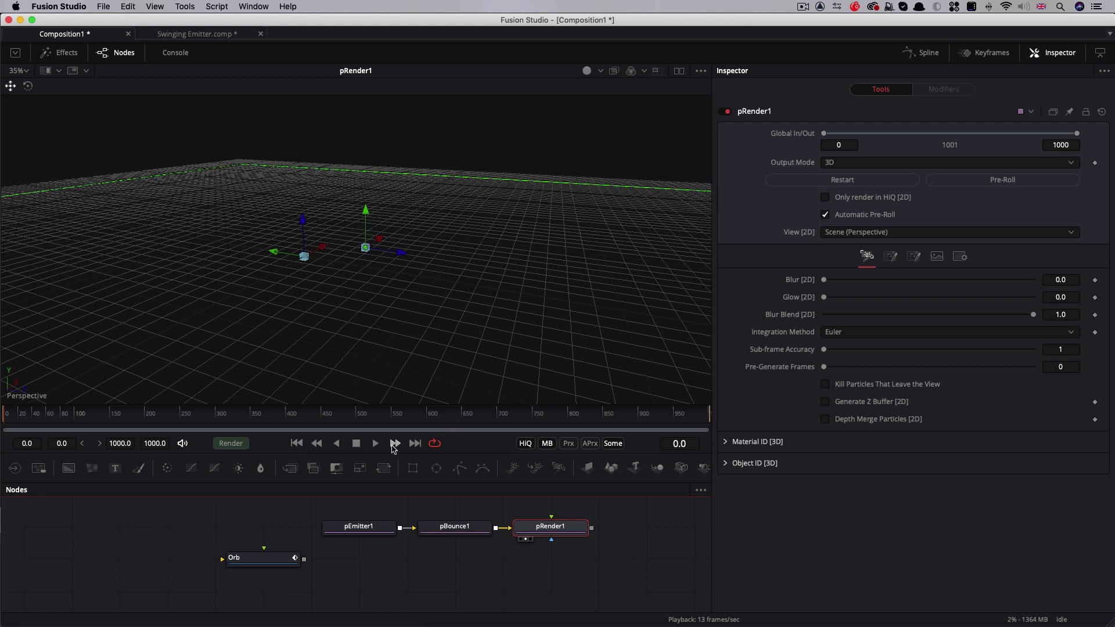
left_click(376, 444)
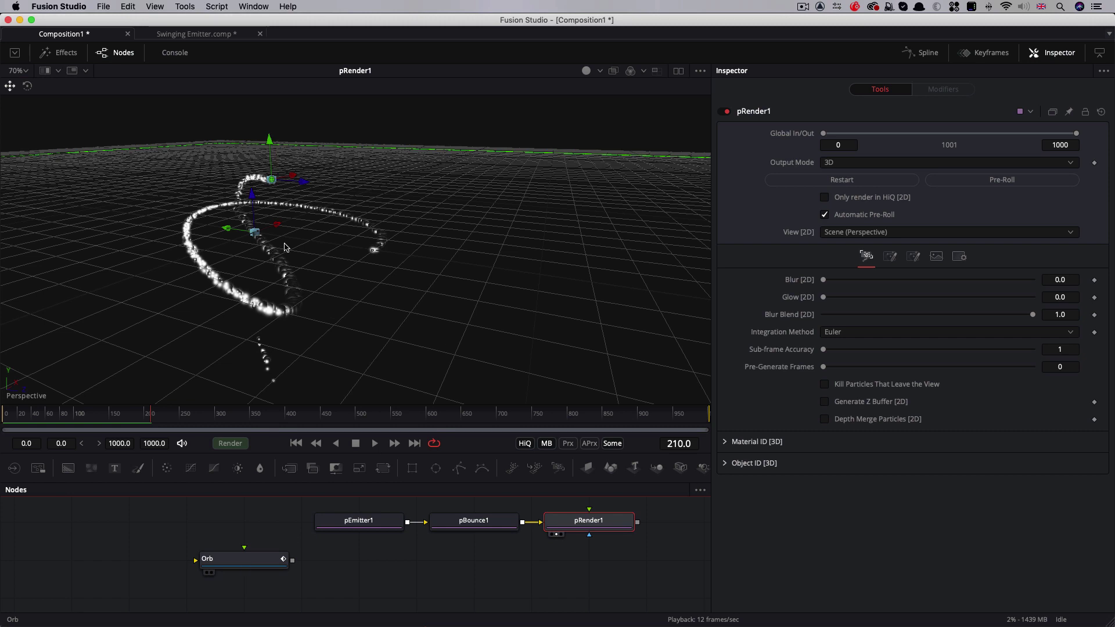
left_click(236, 561)
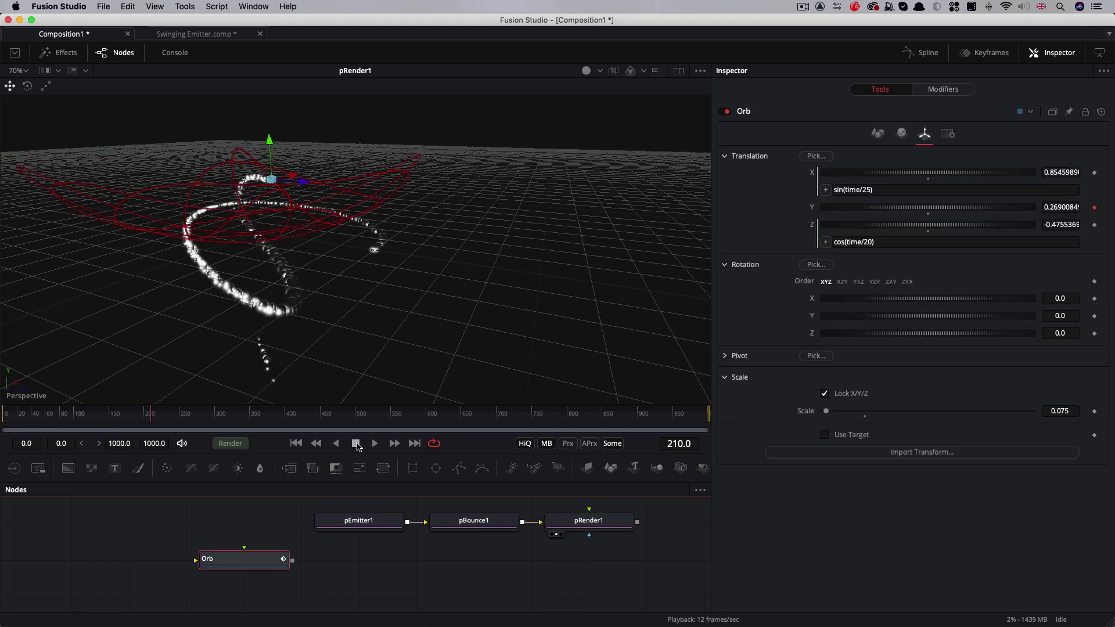
Merge the pRender1 particles with the Orb into Merge3D1 and view the 3D scene
left_click(465, 560)
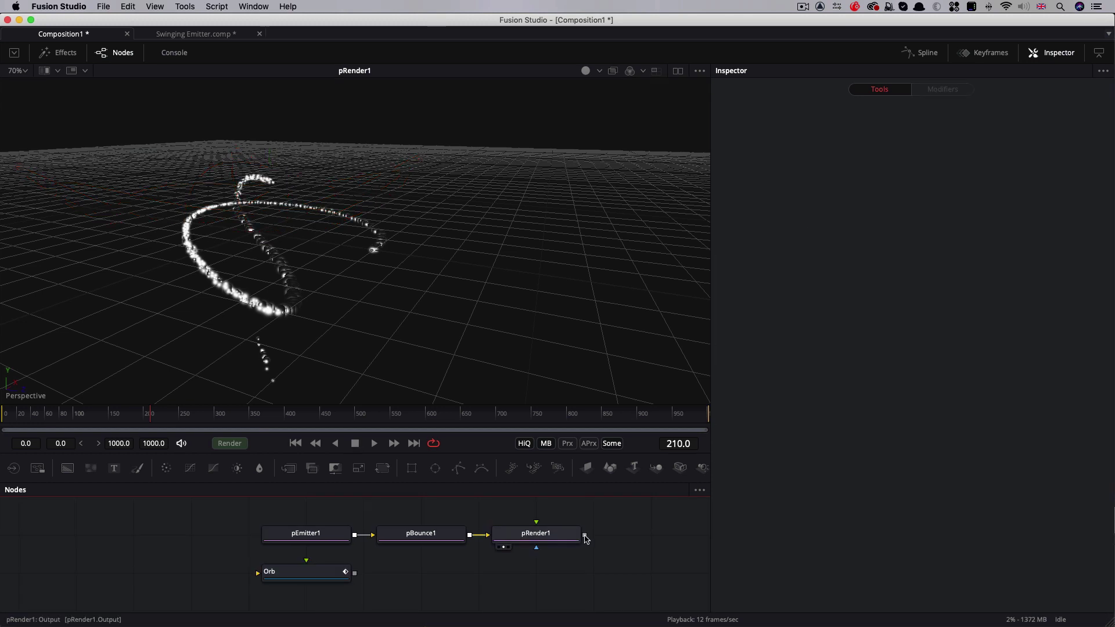
left_click_drag(585, 536, 356, 576)
key("1")
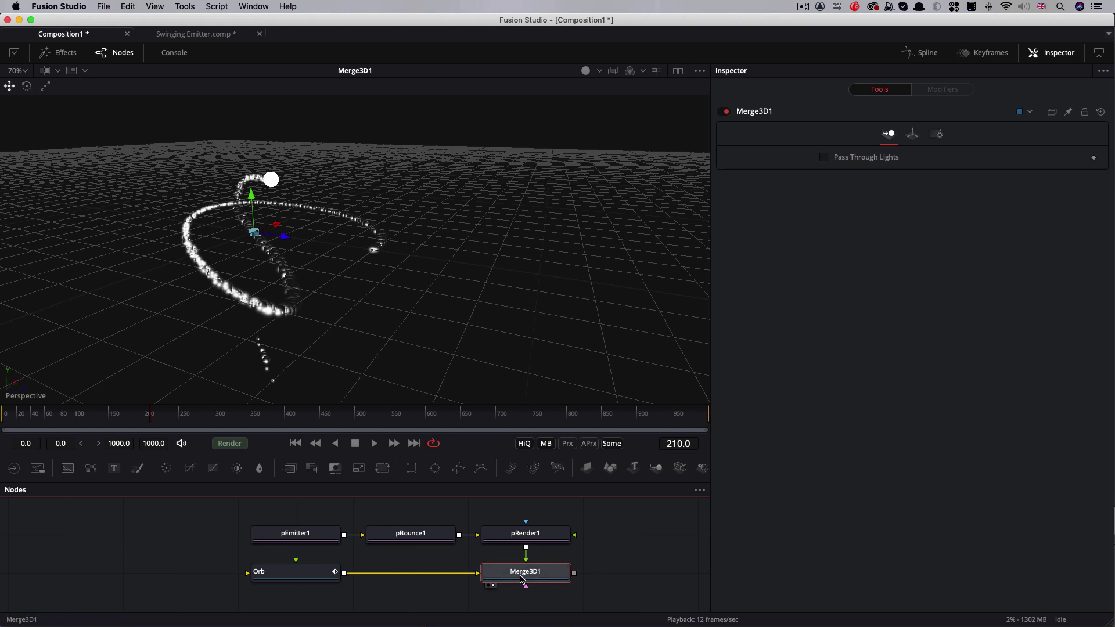
Add a Camera3D and copy the viewer's current point of view to it
key("shift+space")
type("3cm")
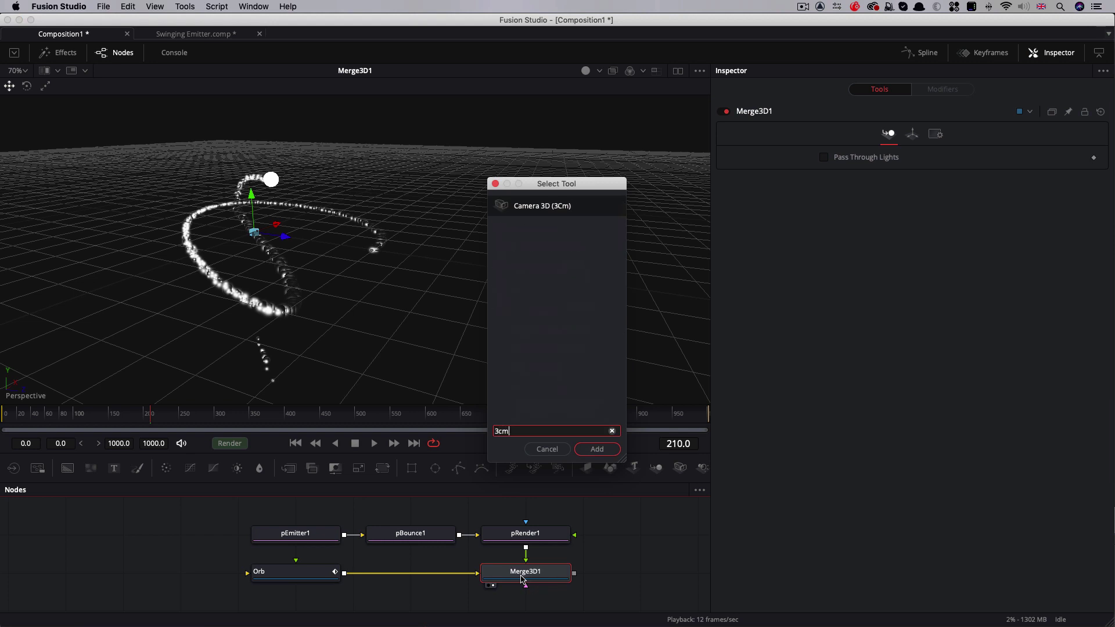
key("Return")
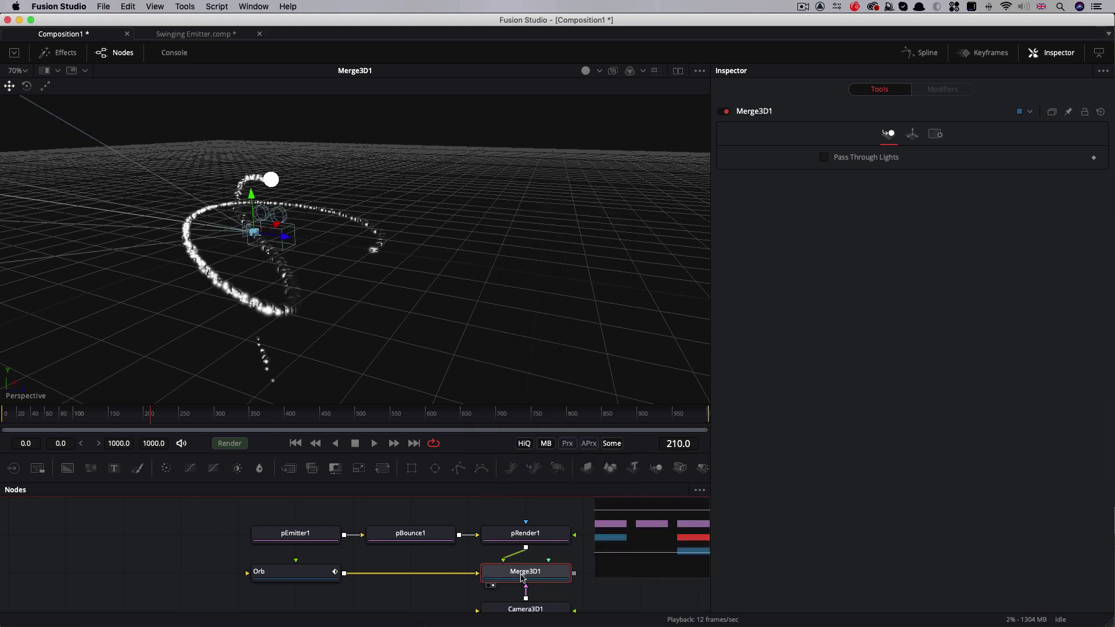
right_click(439, 257)
mouse_move(467, 350)
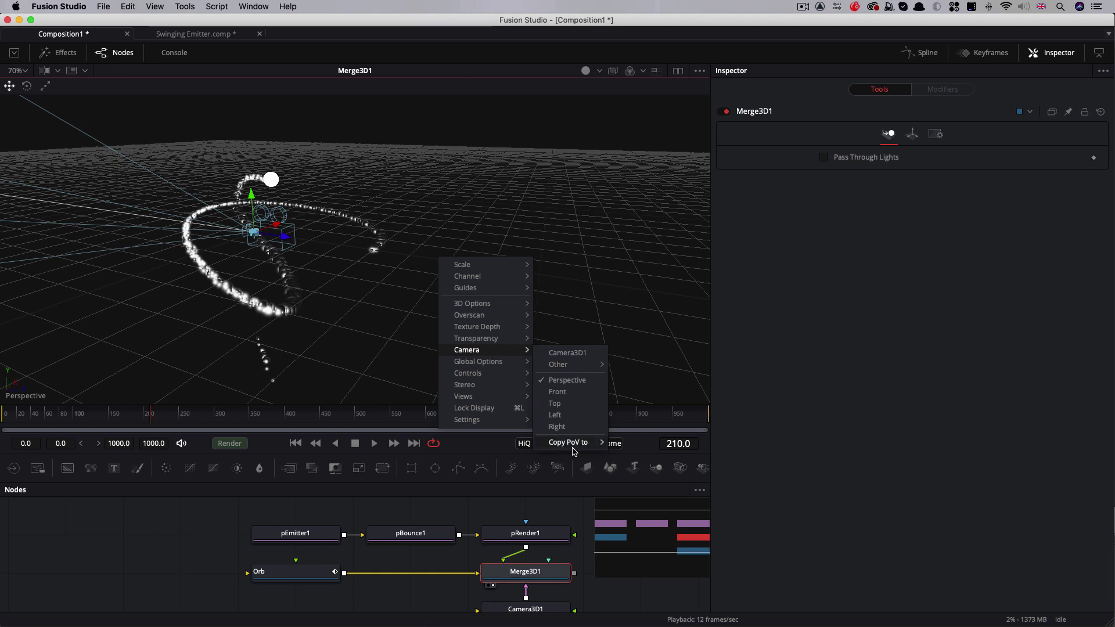
left_click(646, 447)
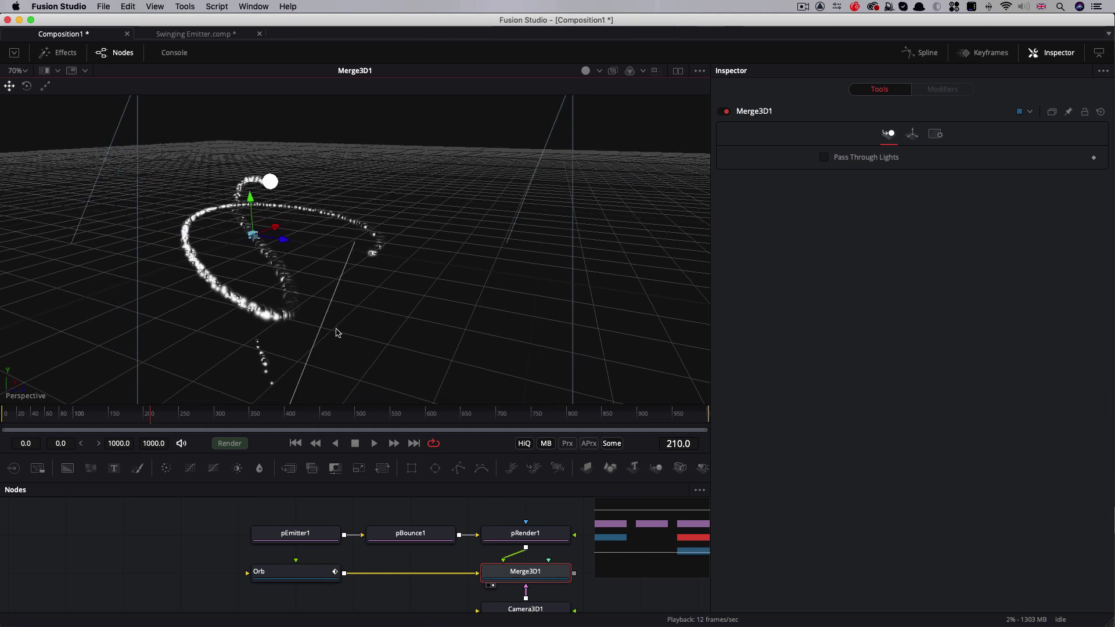
scroll(546, 547, "right", 5)
scroll(546, 547, "down", 1)
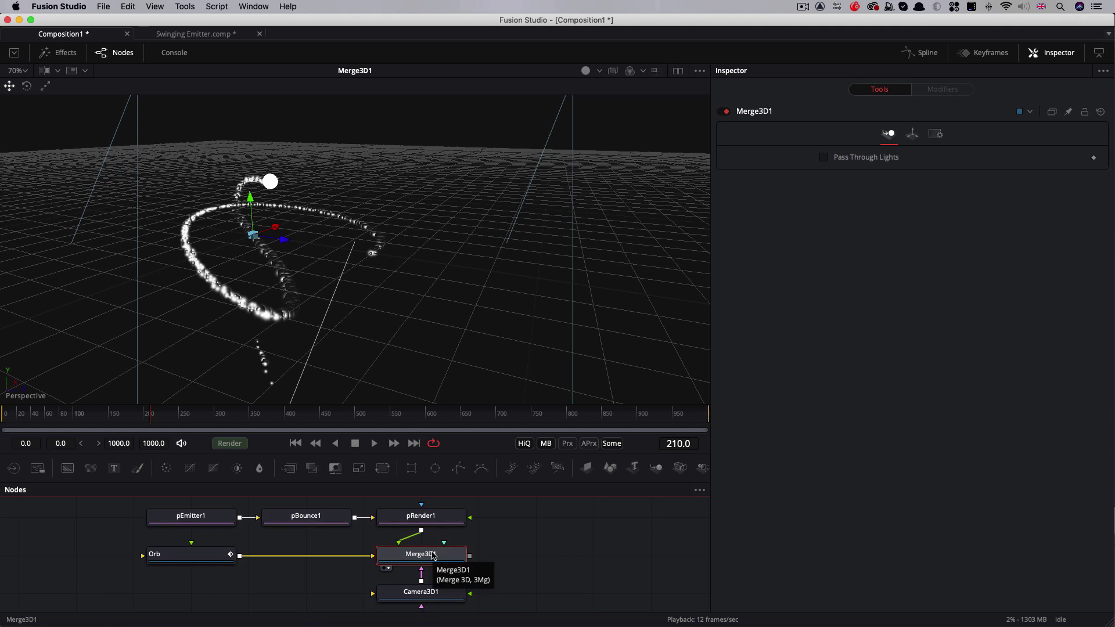
Add a Renderer3D after Merge3D1 and view its rendered image fitted to the viewer
key("shift+space")
type("3rn")
key("Return")
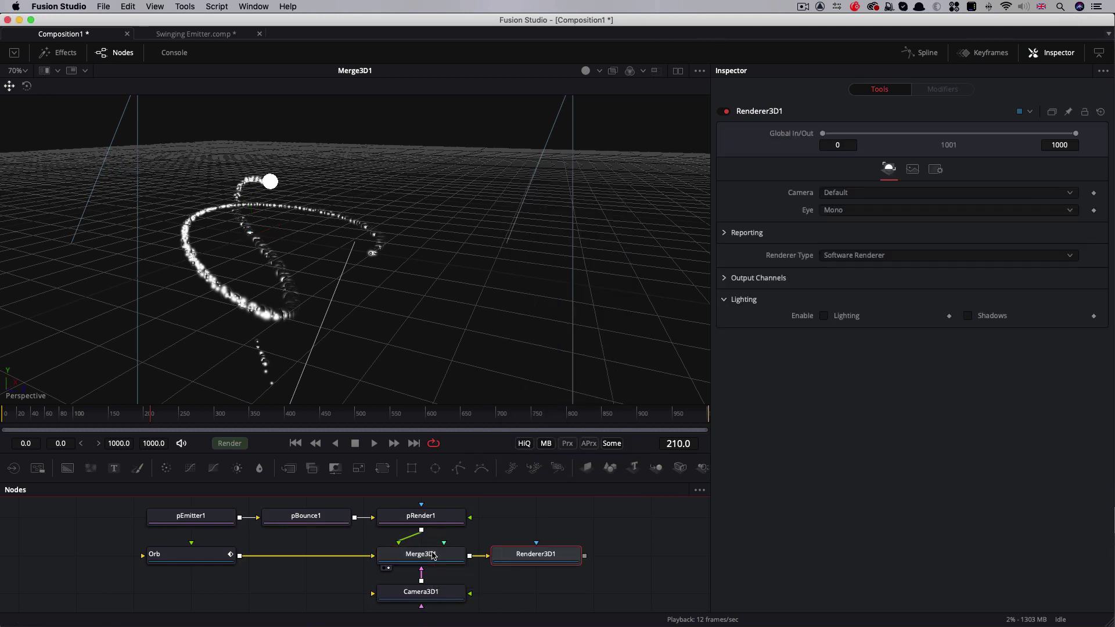
key("1")
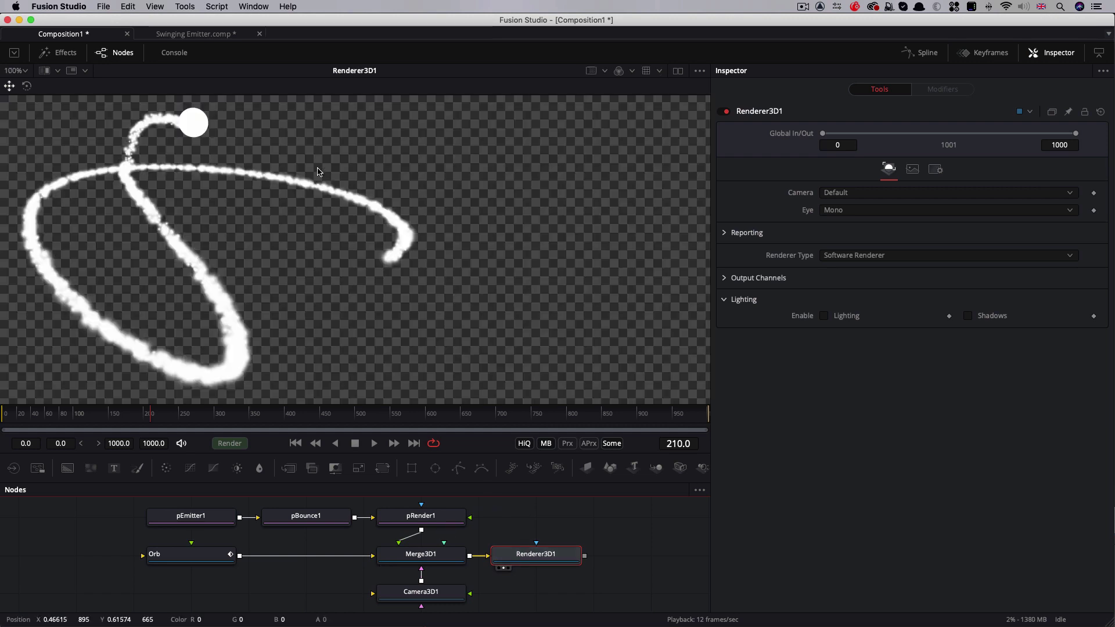
key("ctrl+f")
left_click(225, 599)
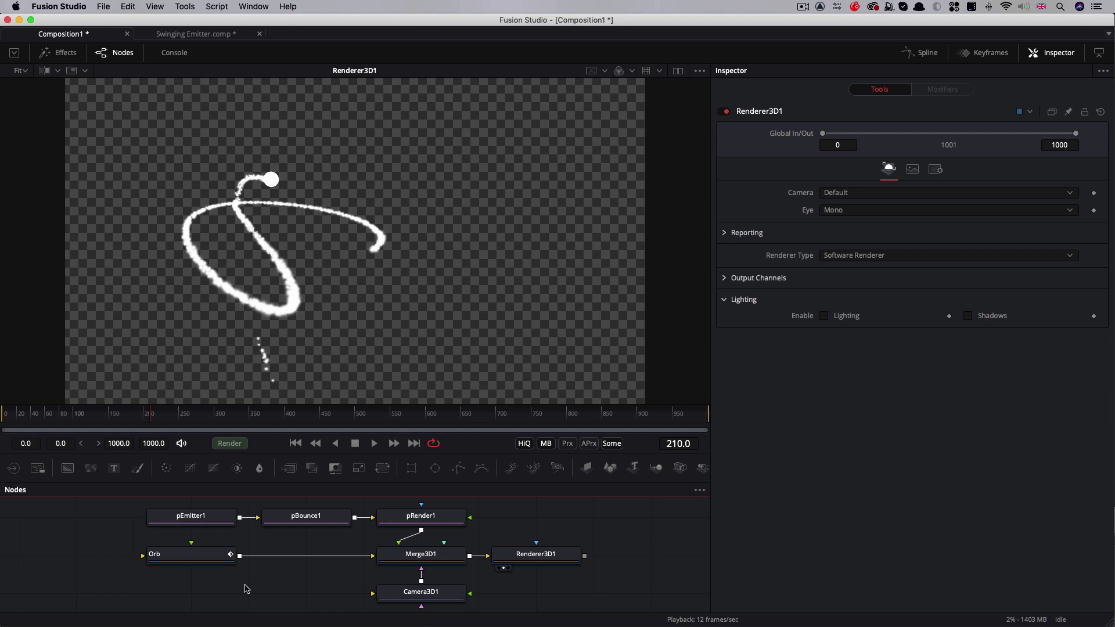
Add a Shape3D plane named Floor and connect it into Merge3D1
key("shift+space")
type("sha")
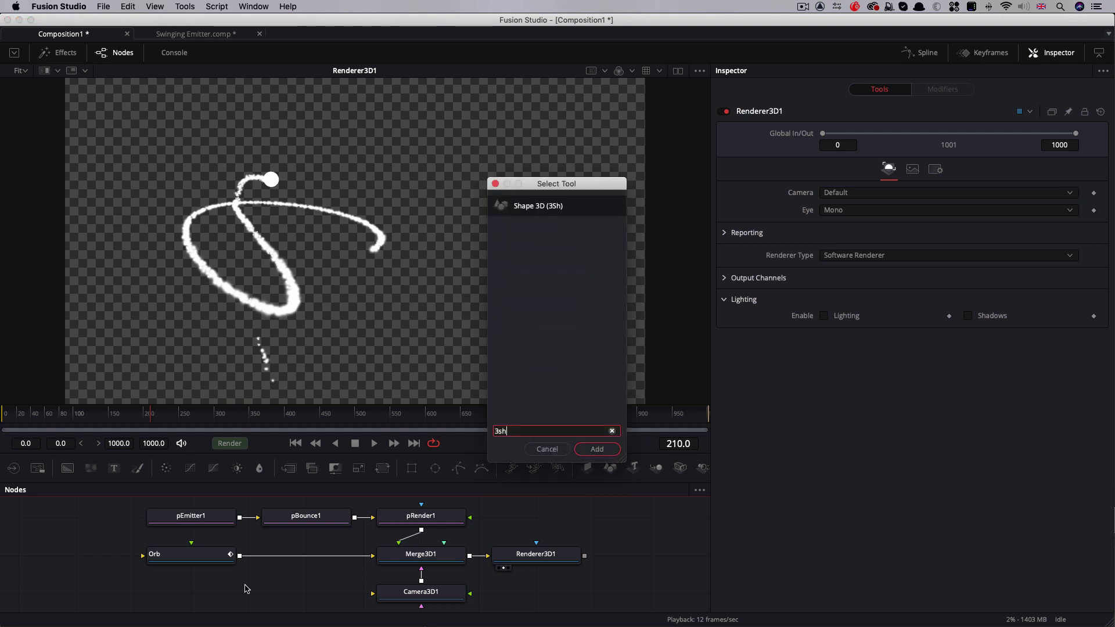
key("Return")
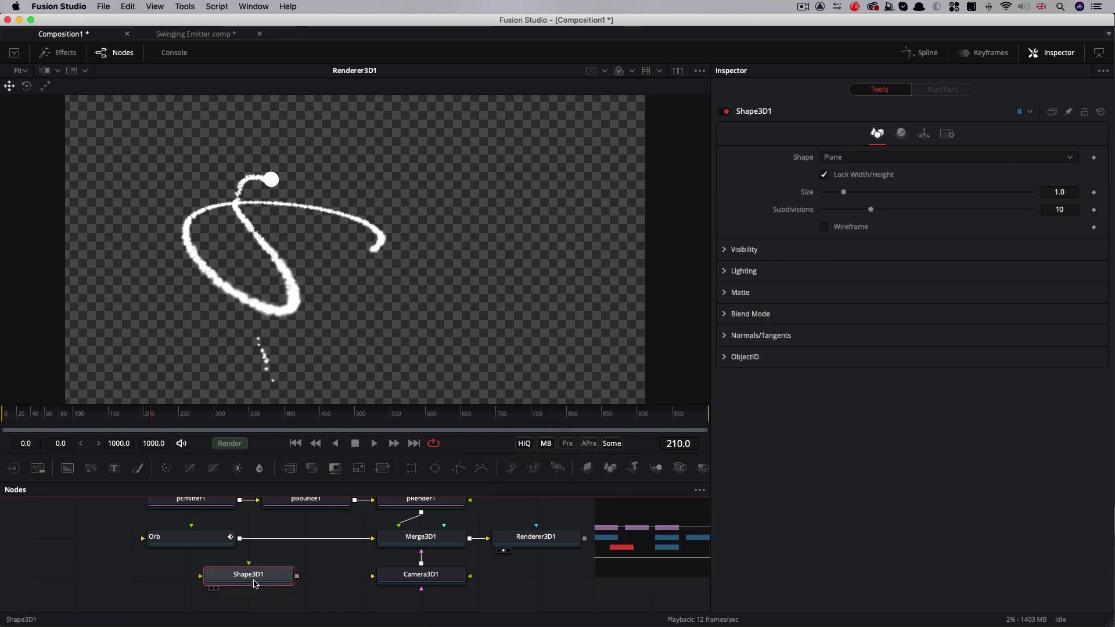
key("F2")
type("Floor")
key("Return")
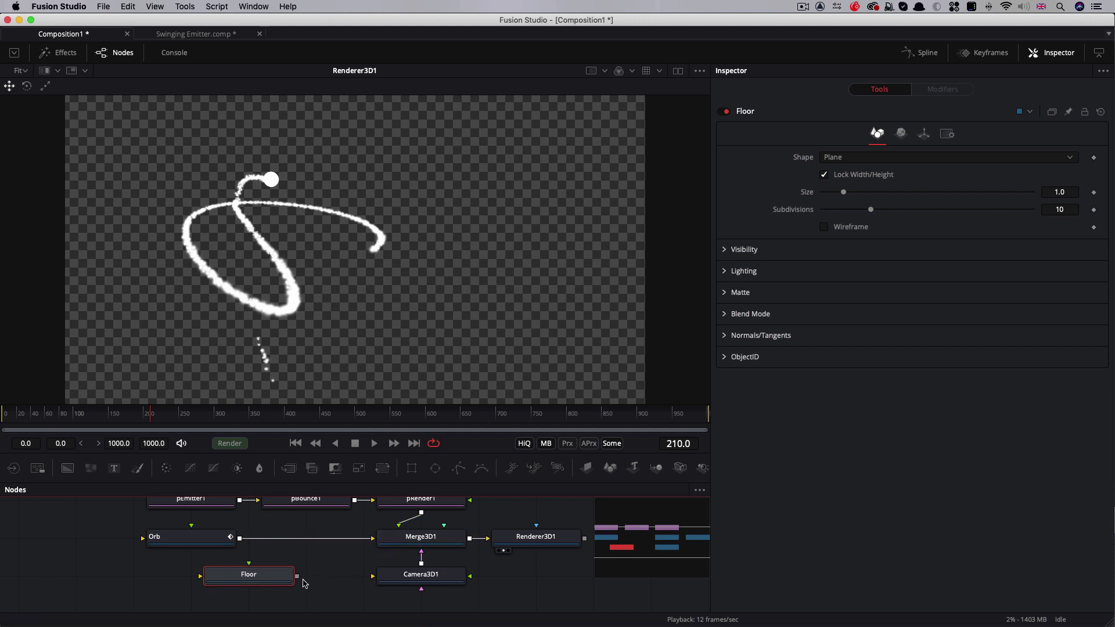
left_click_drag(298, 577, 421, 537)
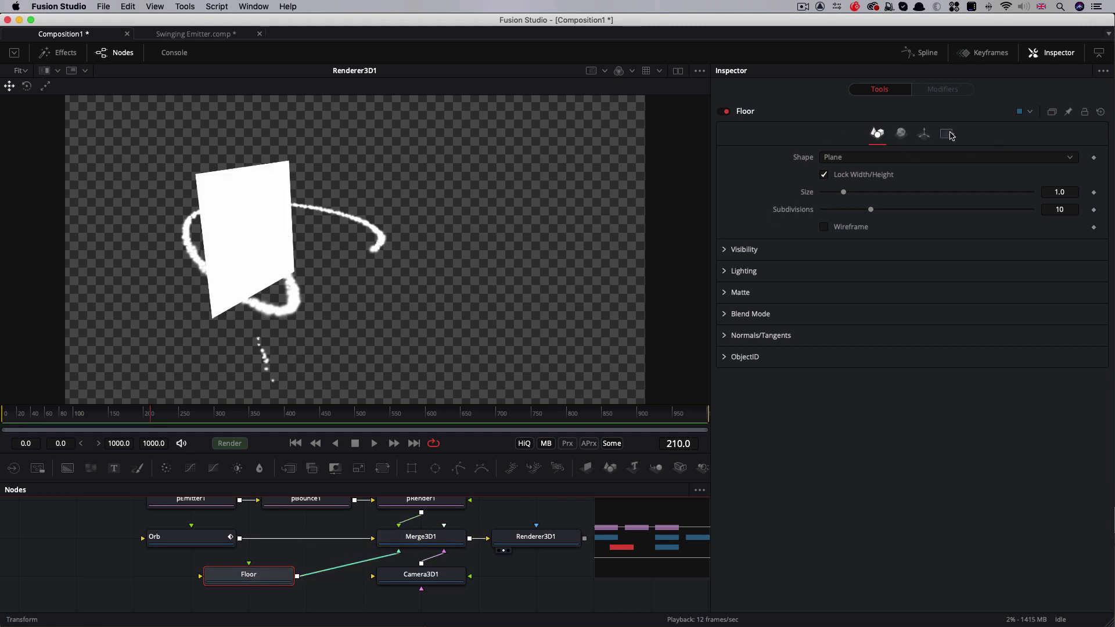
Scale the Floor to 50 and rotate it -90 on X to lie flat
left_click(924, 134)
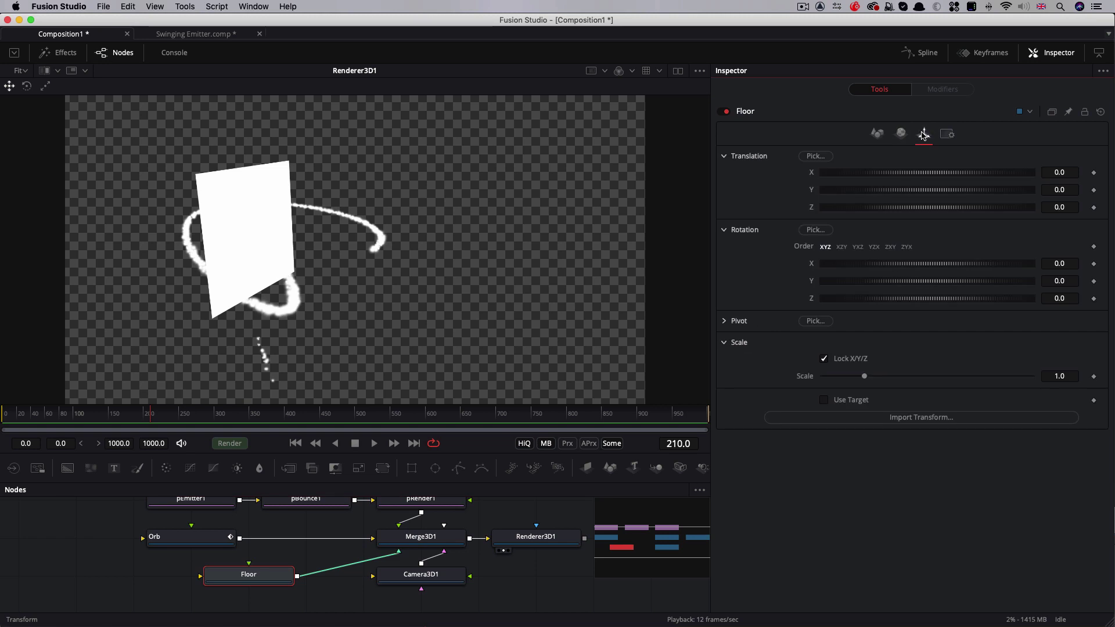
left_click(1072, 375)
type("5")
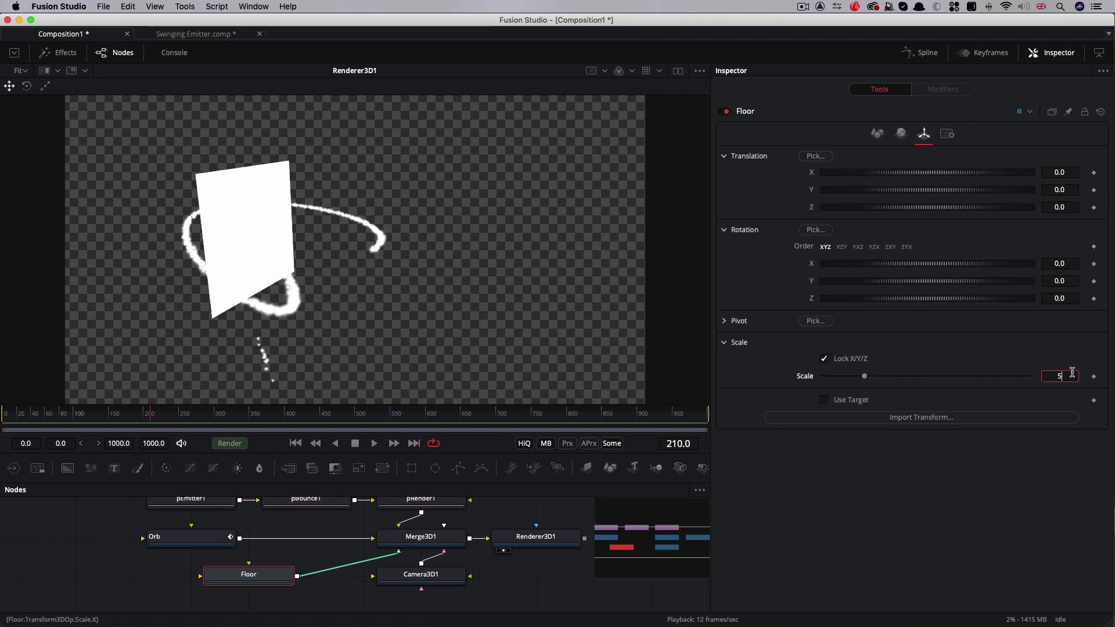
type("0")
key("Return")
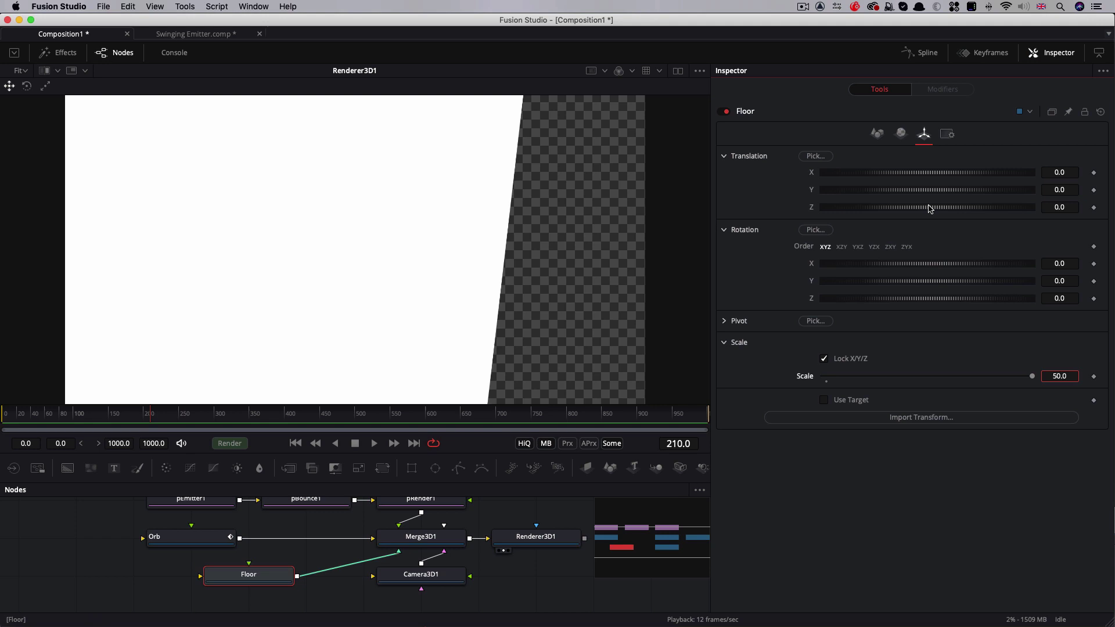
left_click(1070, 264)
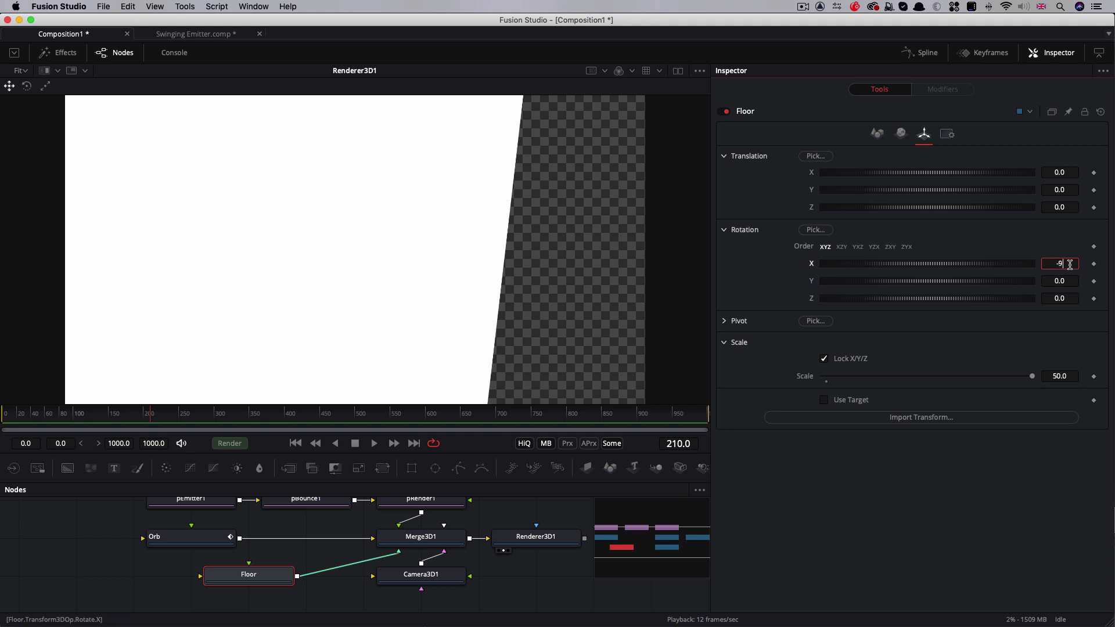
type("-90")
key("Tab")
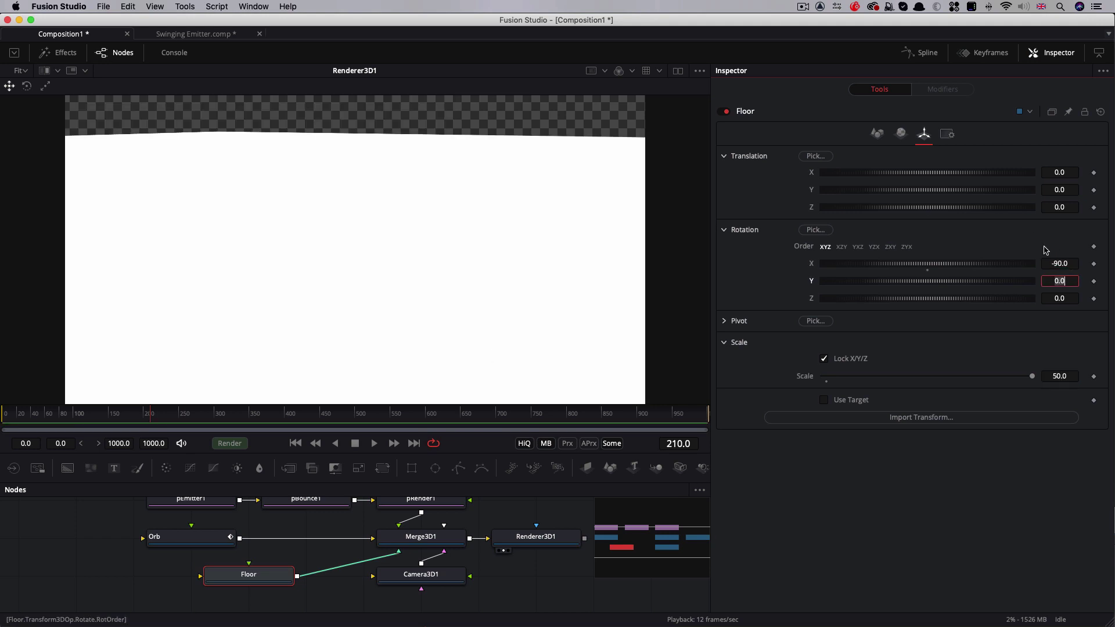
Colour the Floor's diffuse material a dark purple
left_click(899, 135)
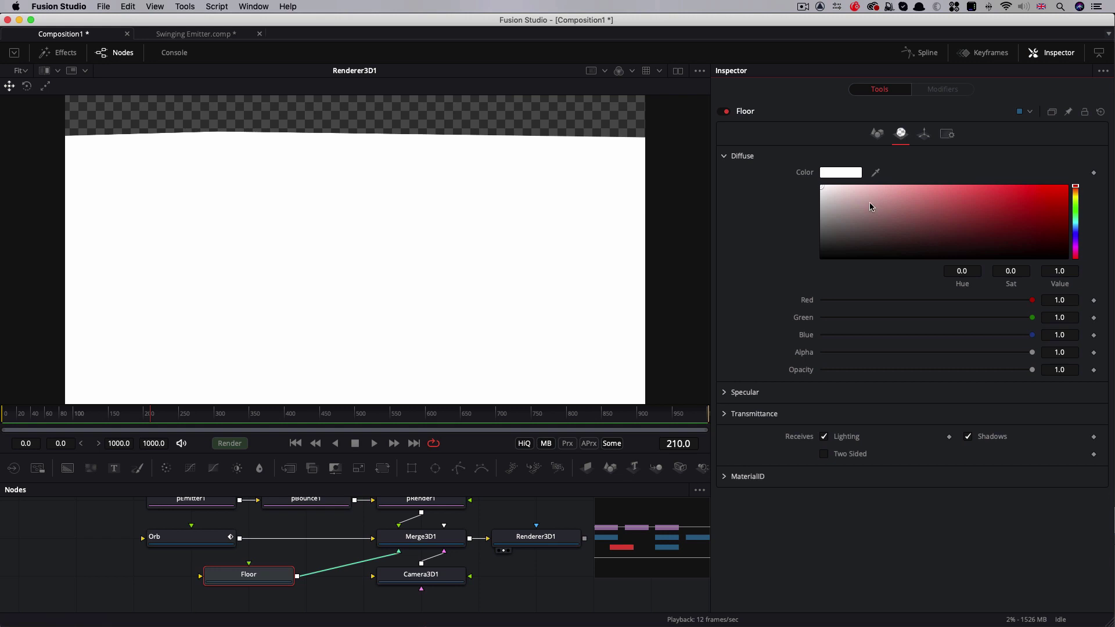
left_click_drag(1079, 194, 1079, 242)
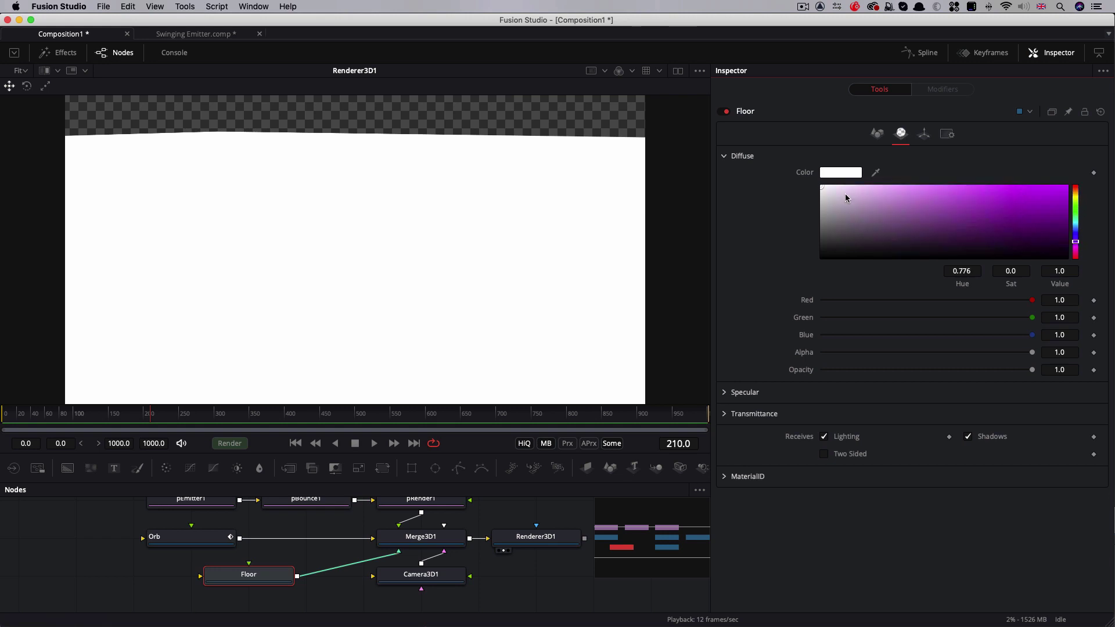
left_click_drag(825, 191, 950, 233)
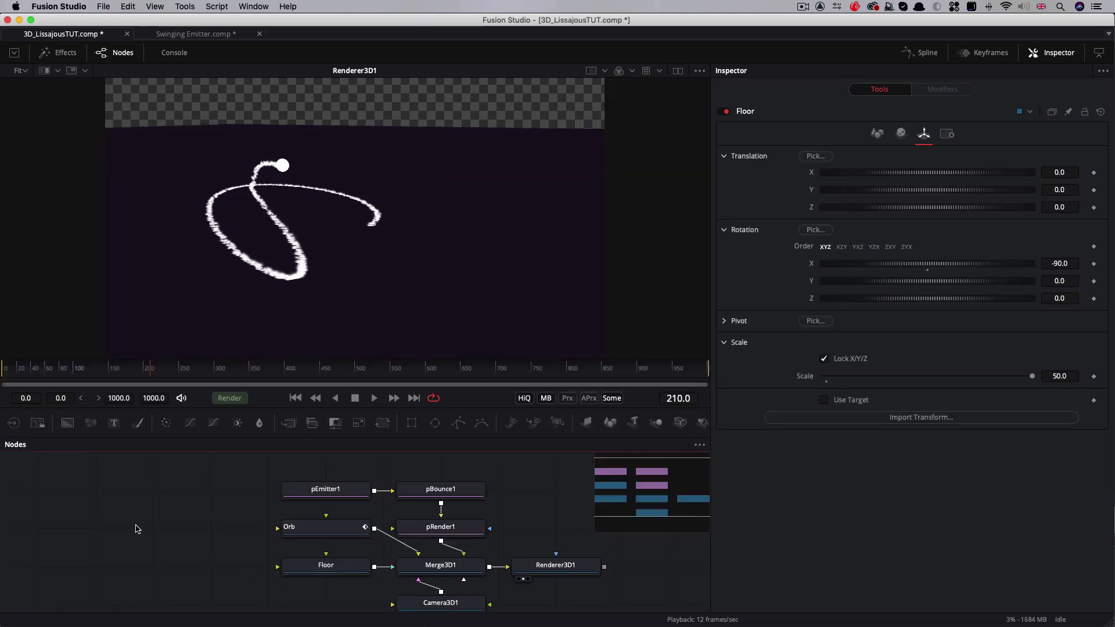
Add a point light, connect it into Merge3D1, and place its node below Floor
key("shift+space")
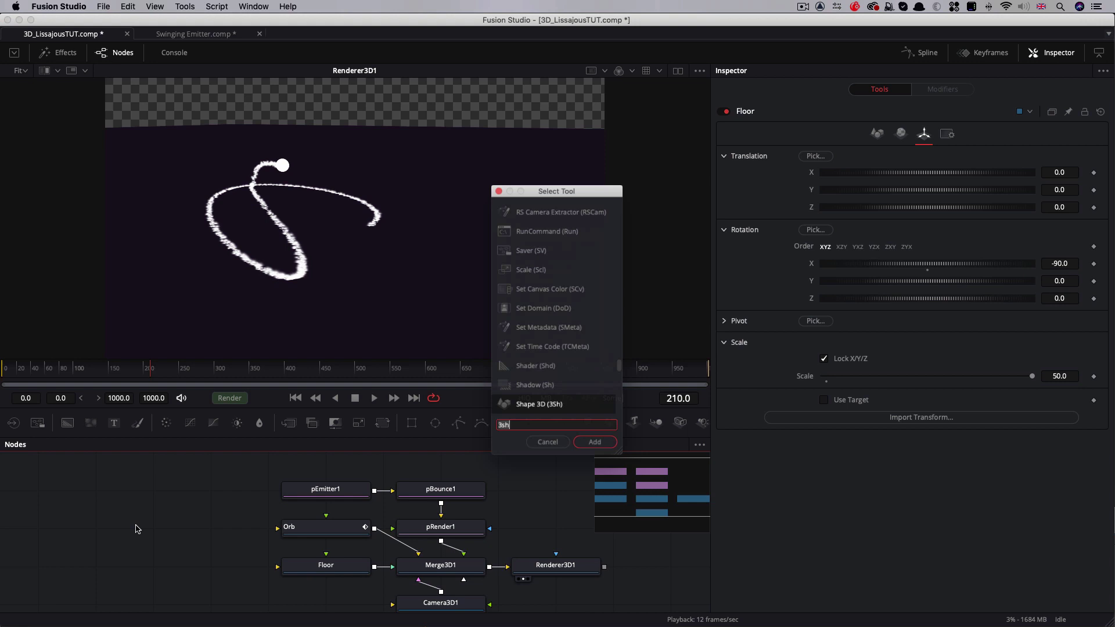
type("3pl")
key("Return")
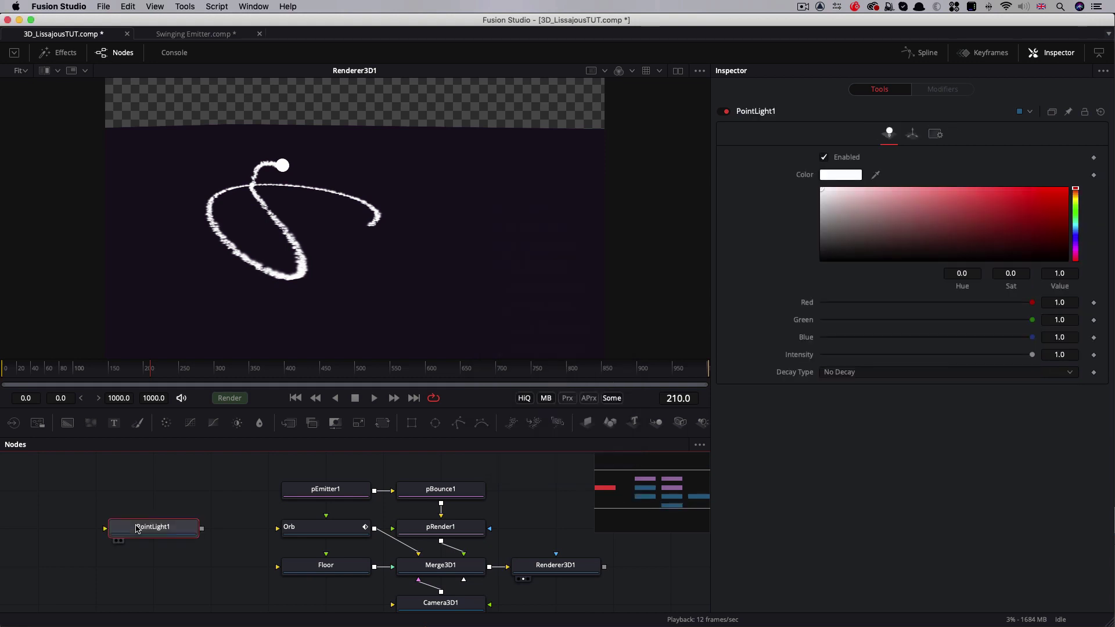
left_click_drag(202, 530, 440, 567)
left_click_drag(153, 526, 325, 602)
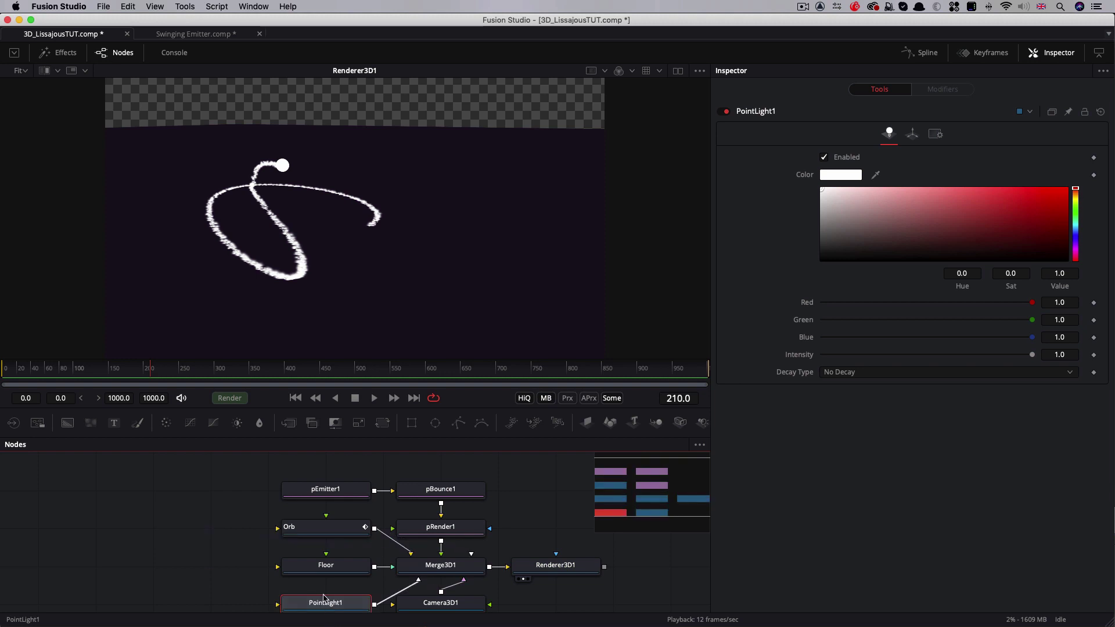
Position PointLight1 at X -4, Y 1 and enable Lighting in Renderer3D1
left_click(911, 133)
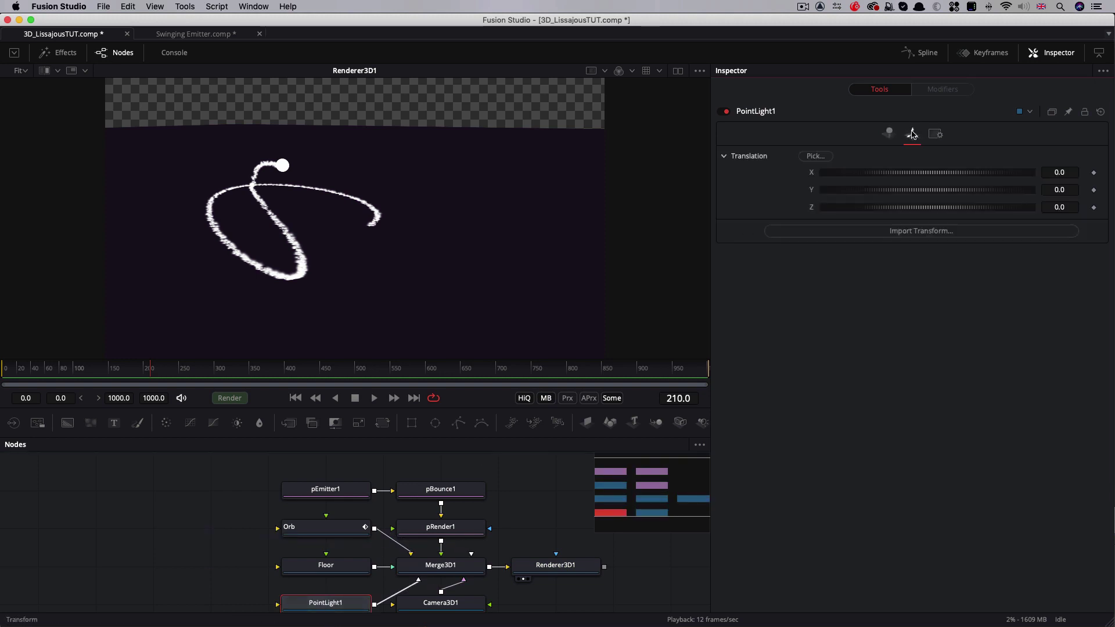
left_click(1070, 172)
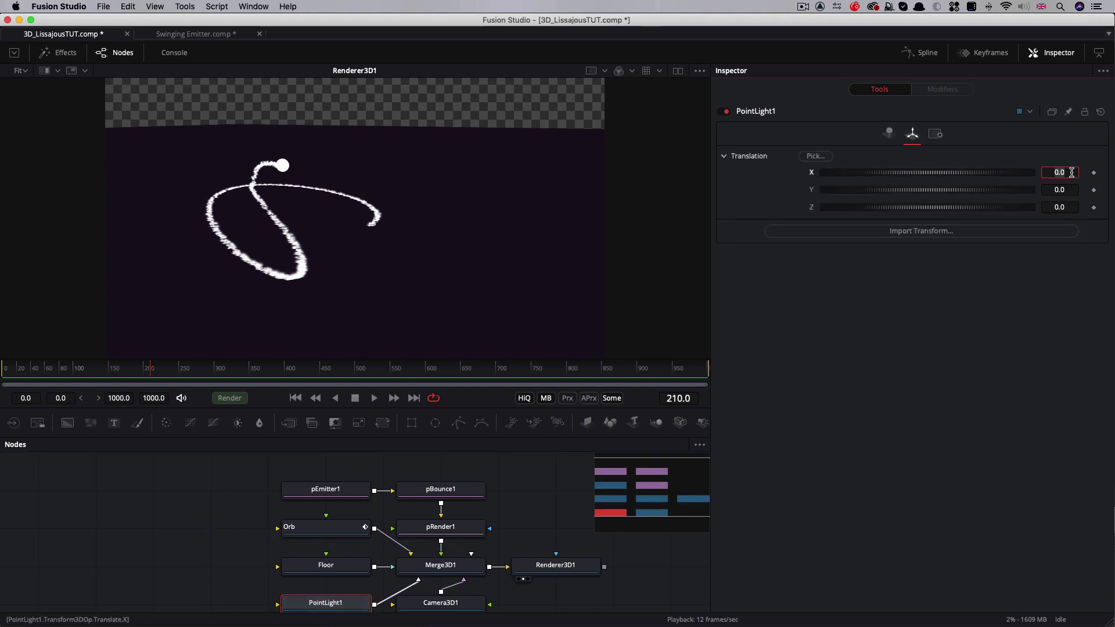
type("-4")
key("Tab")
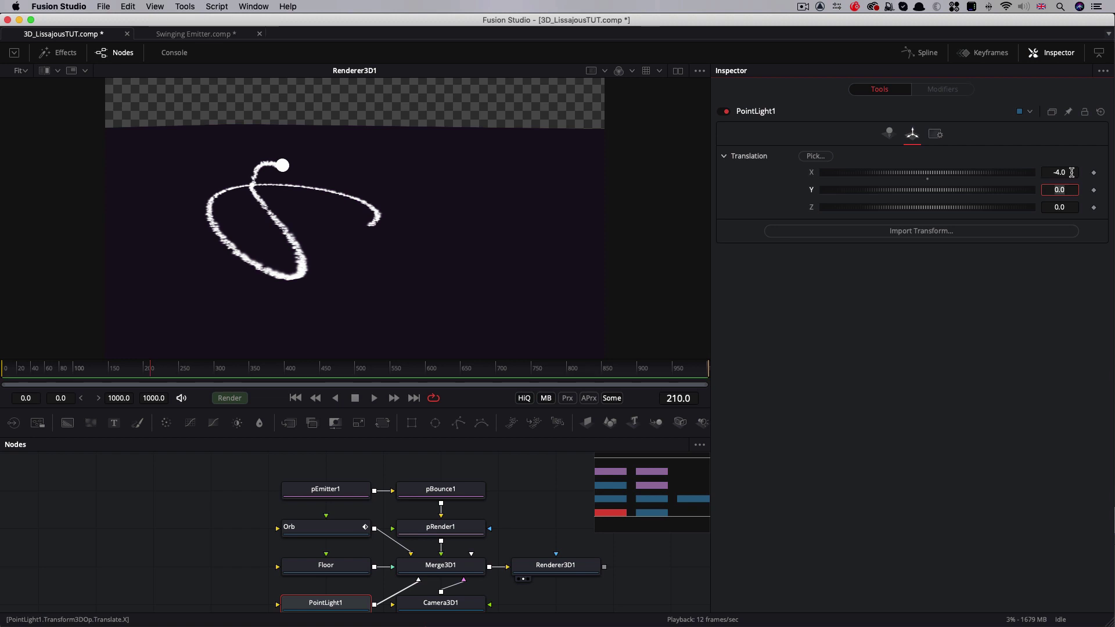
type("1")
key("Tab")
left_click(563, 568)
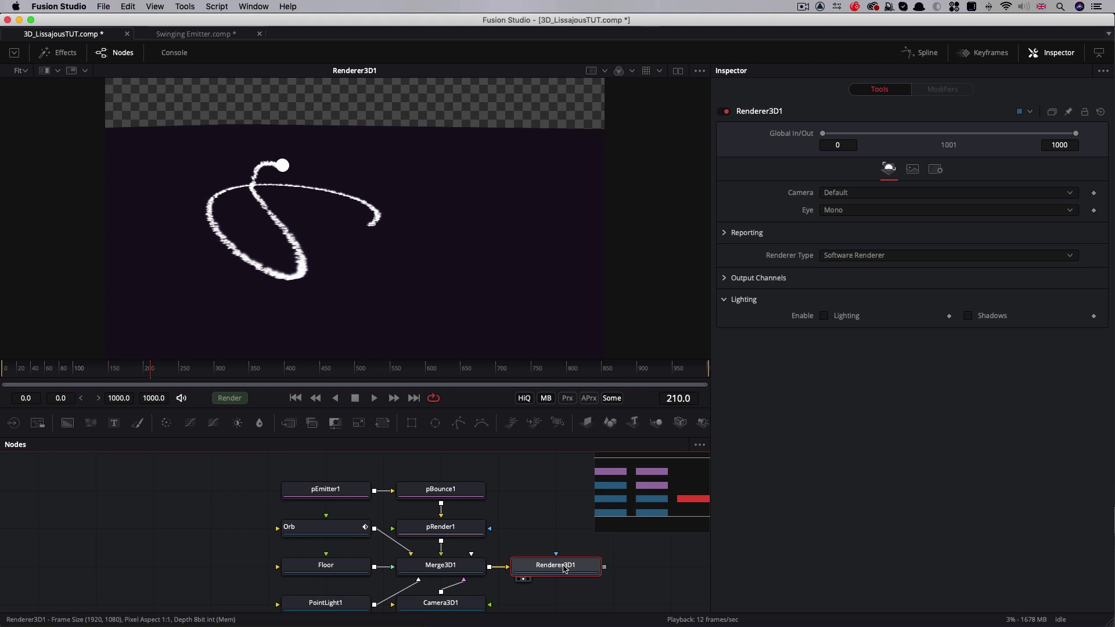
left_click(824, 316)
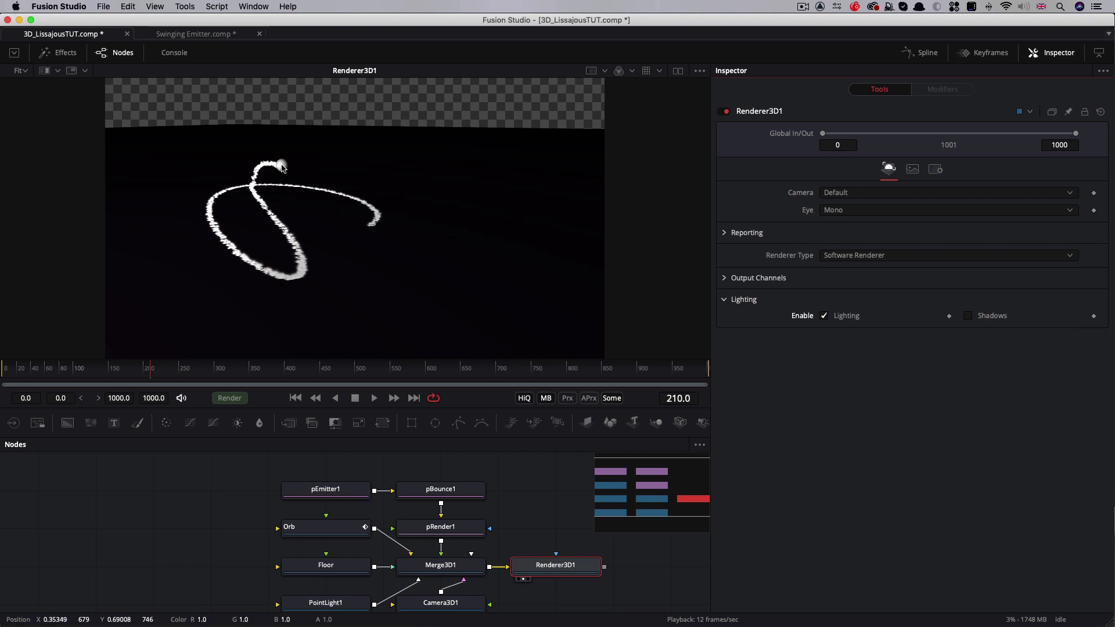
Add a point light named OrbLight and connect it into Merge3D1
left_click(172, 513)
key("shift+space")
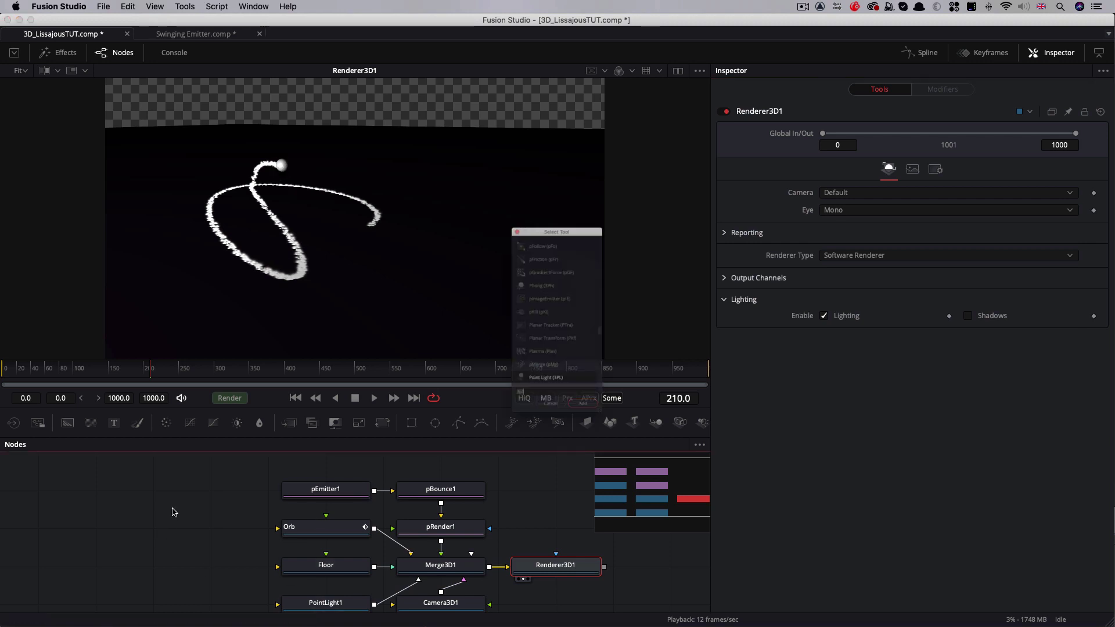
type("3pl")
key("Return")
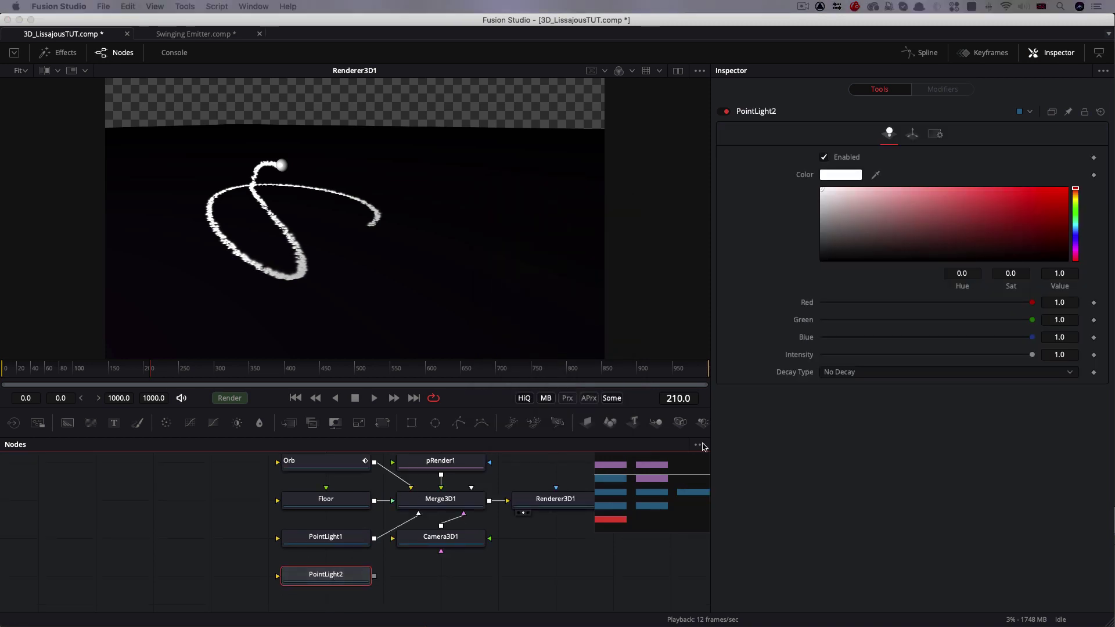
key("Return")
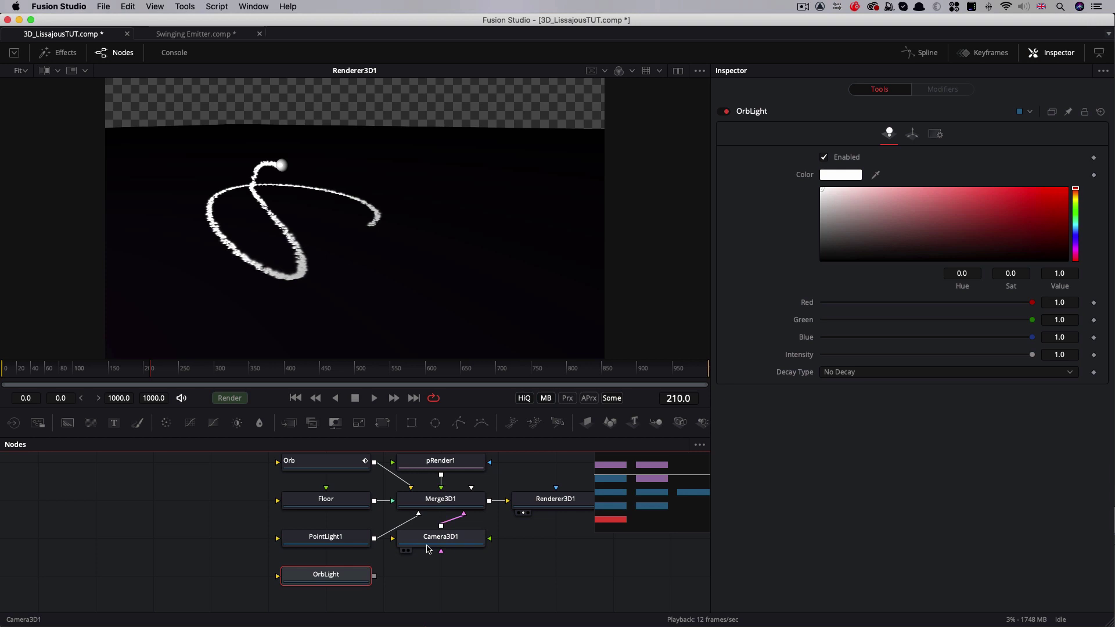
left_click_drag(440, 531, 498, 568)
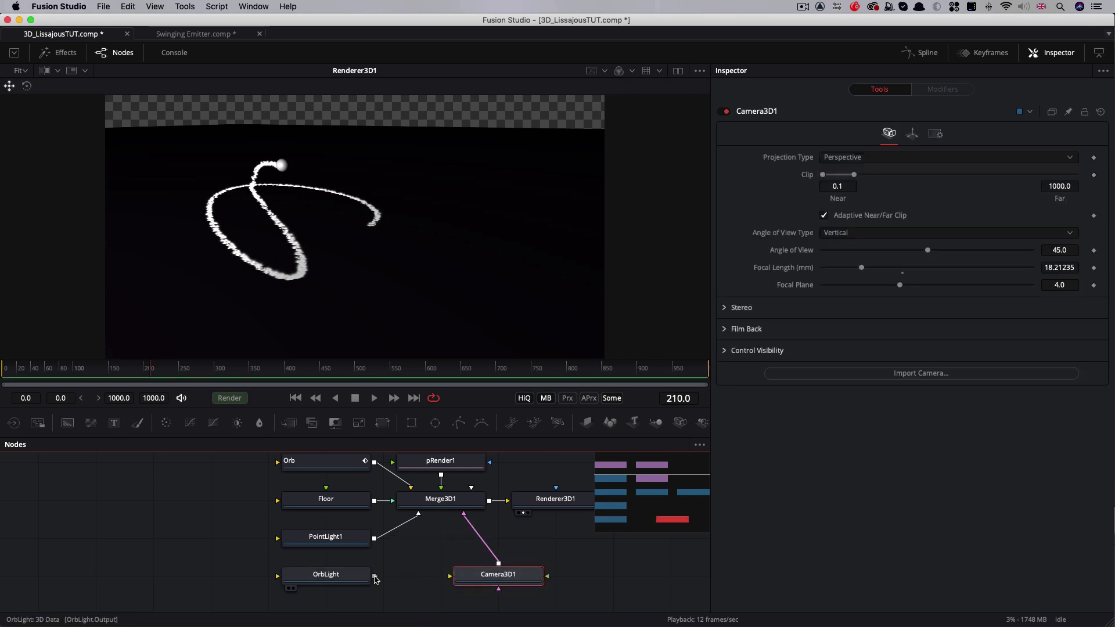
left_click_drag(375, 579, 440, 500)
left_click(332, 579)
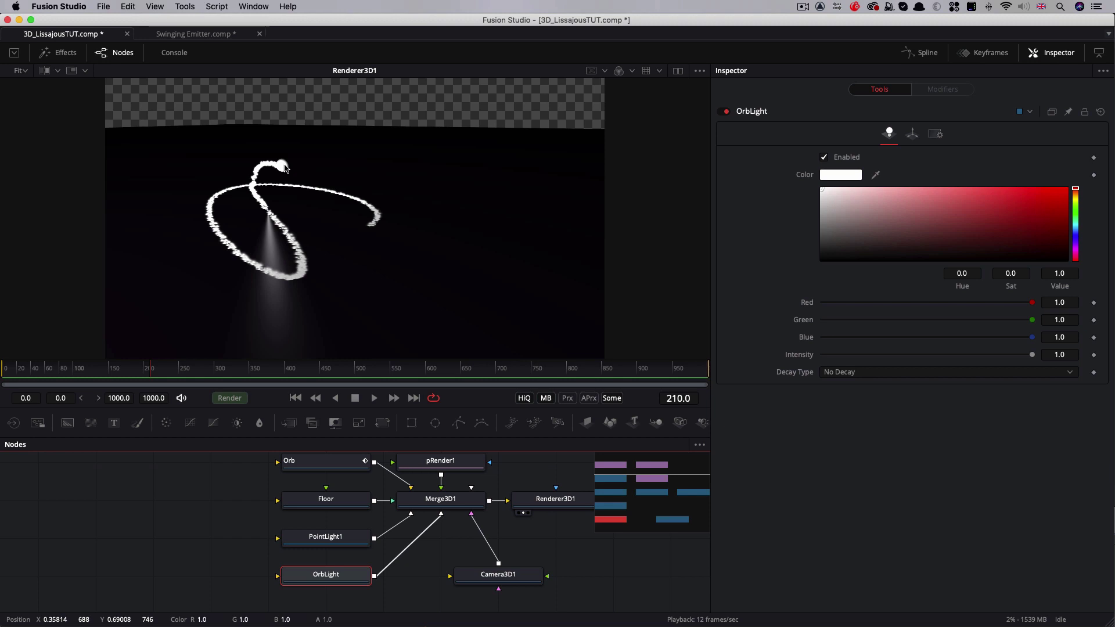
Link OrbLight's X translation with the expression Orb.Transform3DOp.Translate.X
left_click(912, 134)
right_click(791, 173)
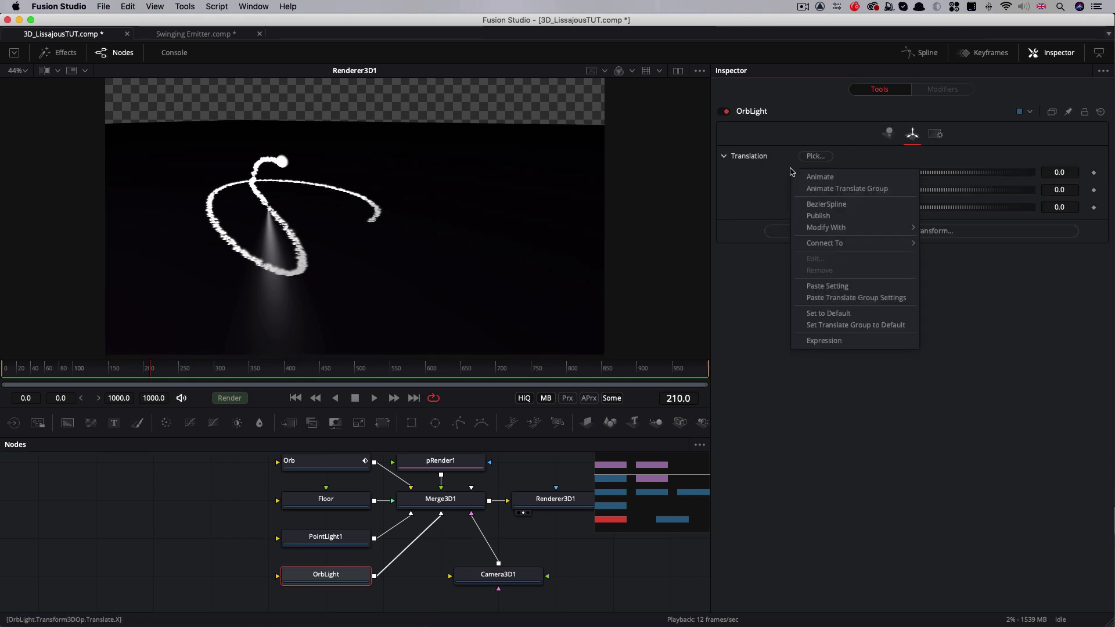
left_click(830, 342)
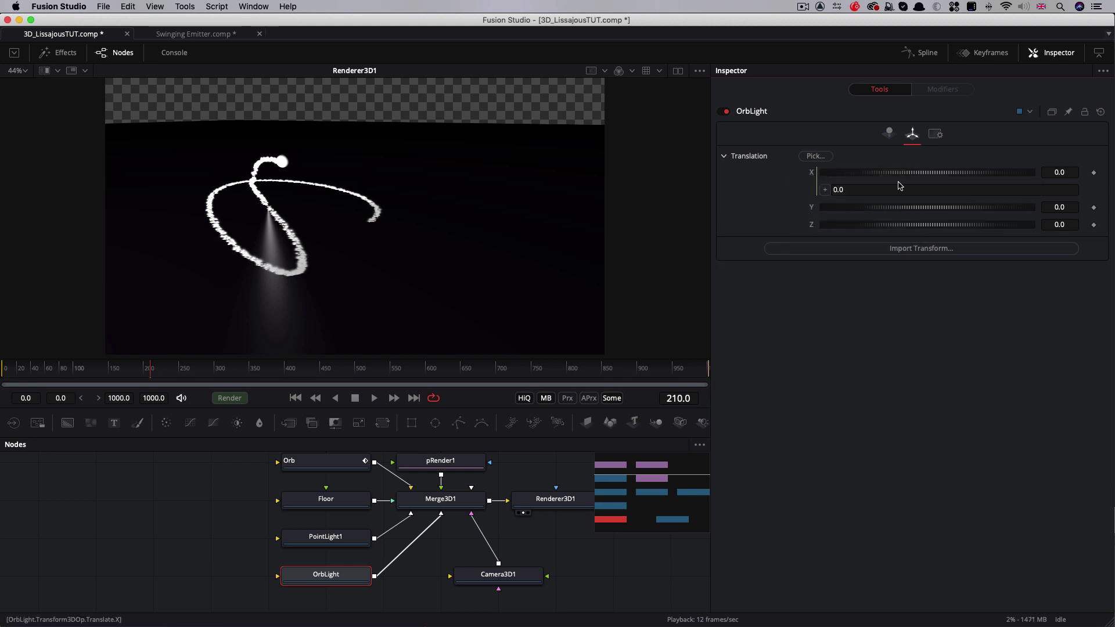
left_click(867, 190)
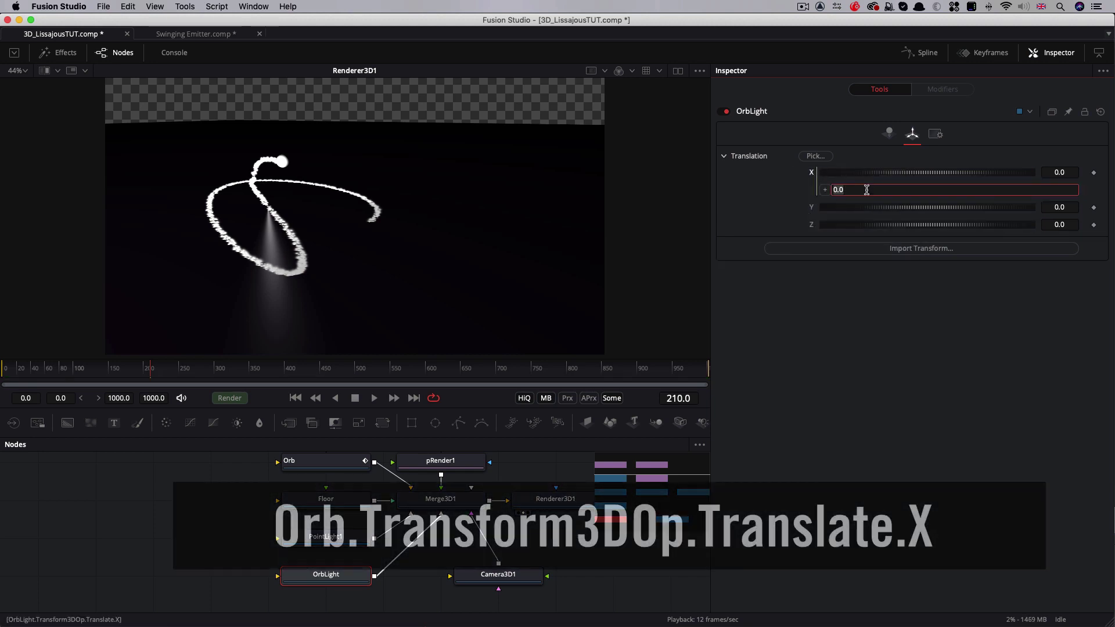
type("Orb.")
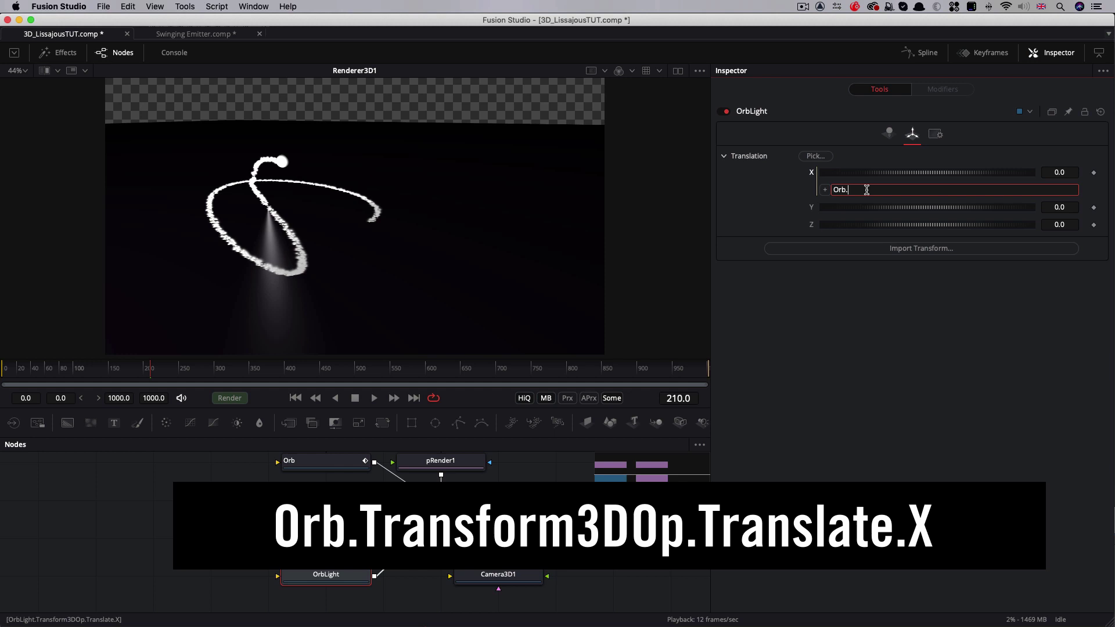
type("Transform3DOp.Translate.X")
key("Return")
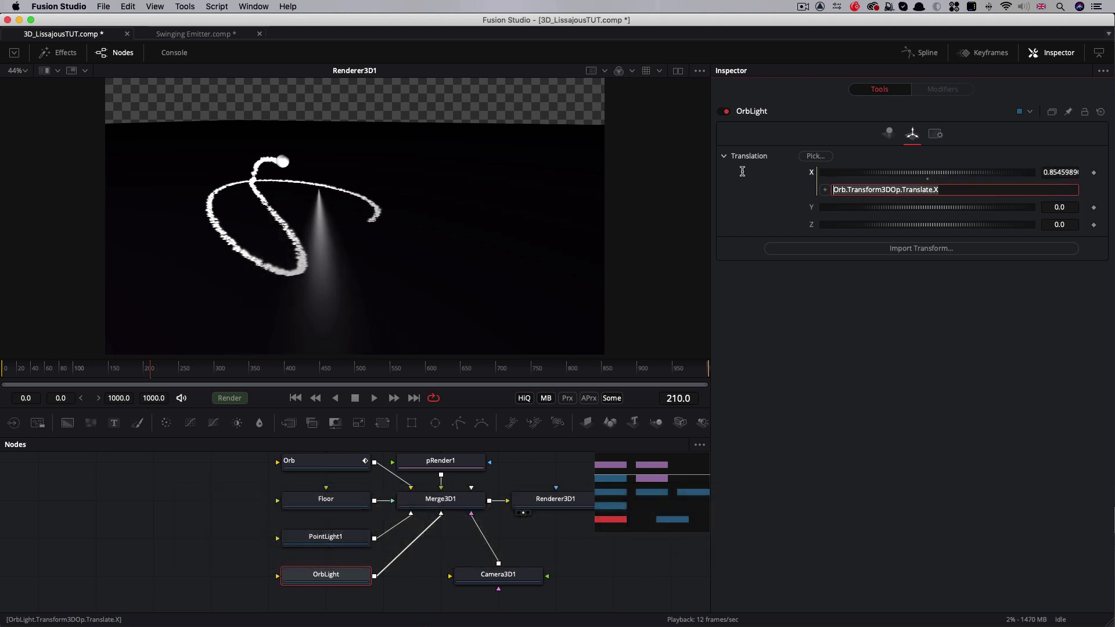
Give OrbLight's Y and Z translation expressions linking them to the Orb's Y and Z
right_click(814, 206)
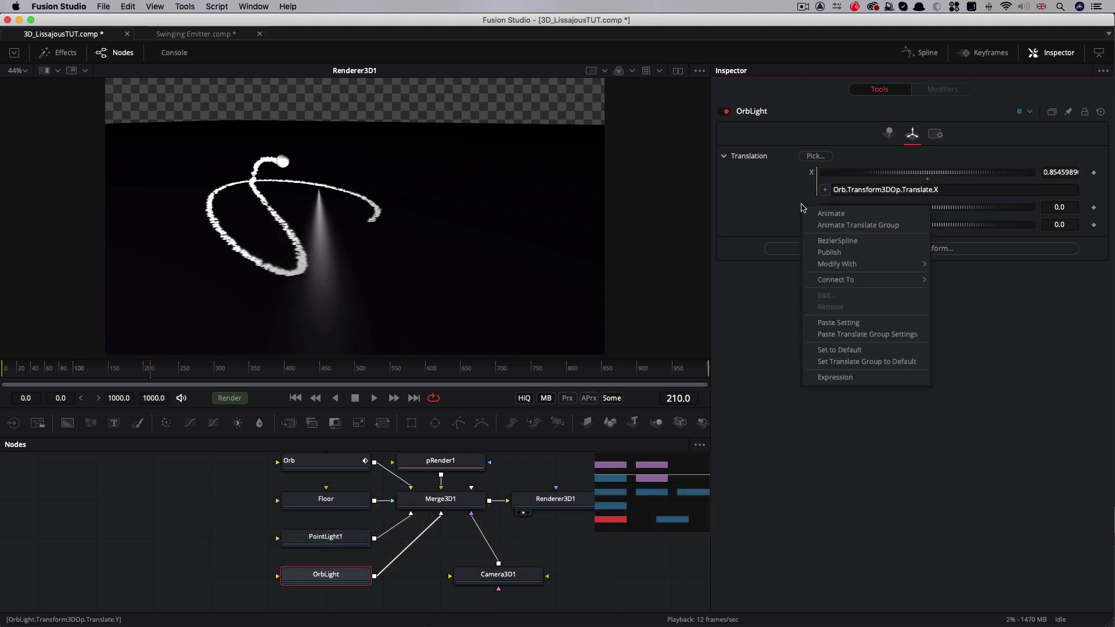
left_click(863, 377)
left_click(880, 225)
type("Orb.Transform3DOp.Translate.X")
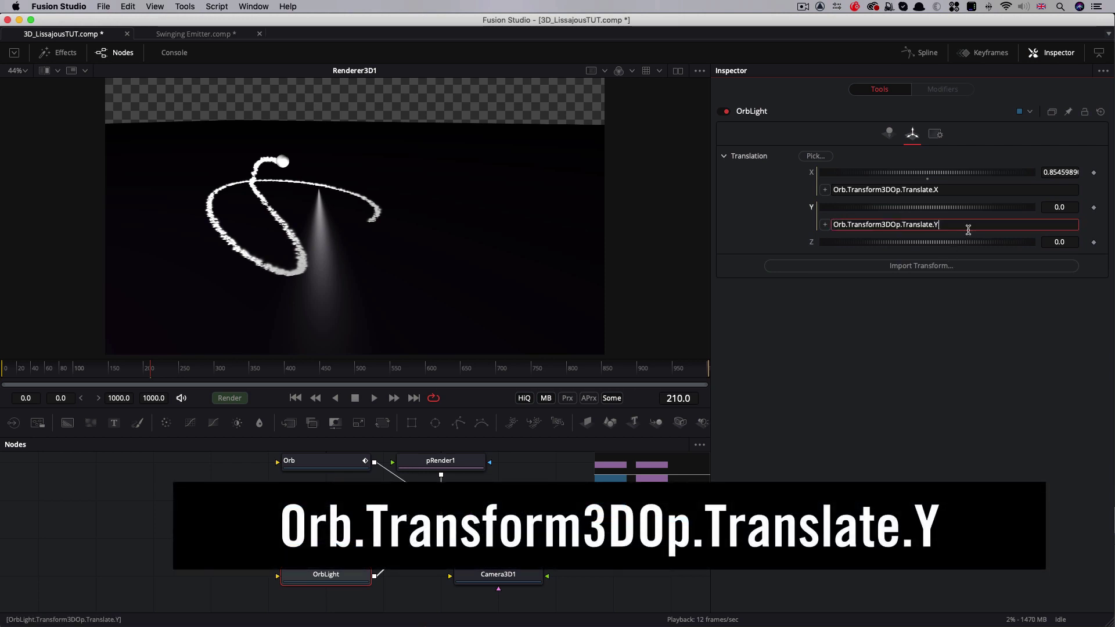
right_click(812, 242)
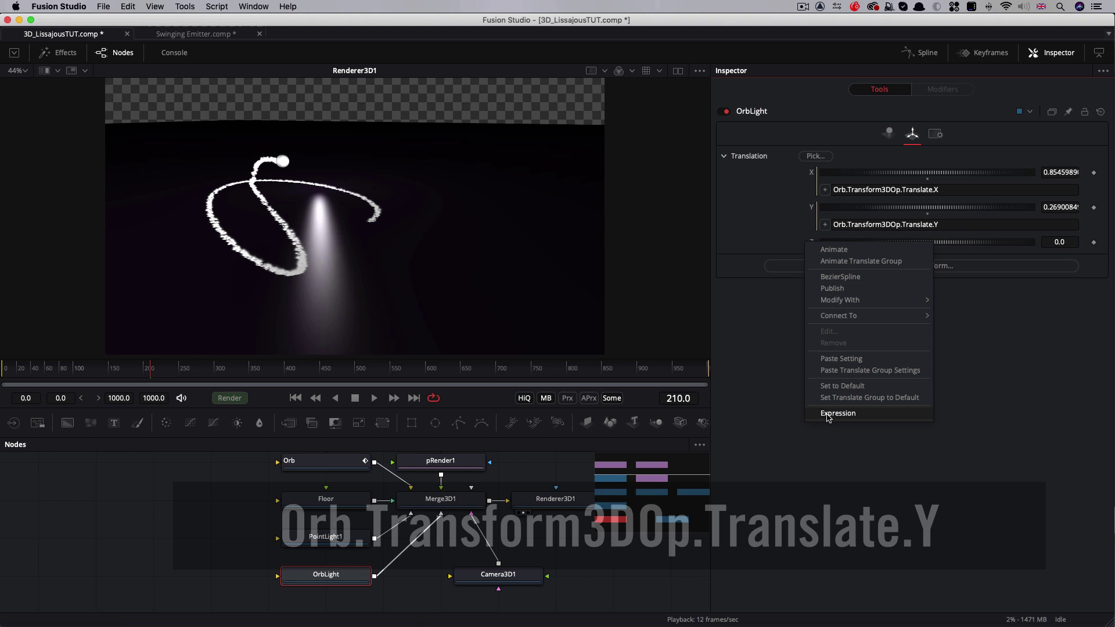
left_click(863, 412)
type("Orb.Transform3DOp.Translate.X")
key("BackSpace")
type("Z")
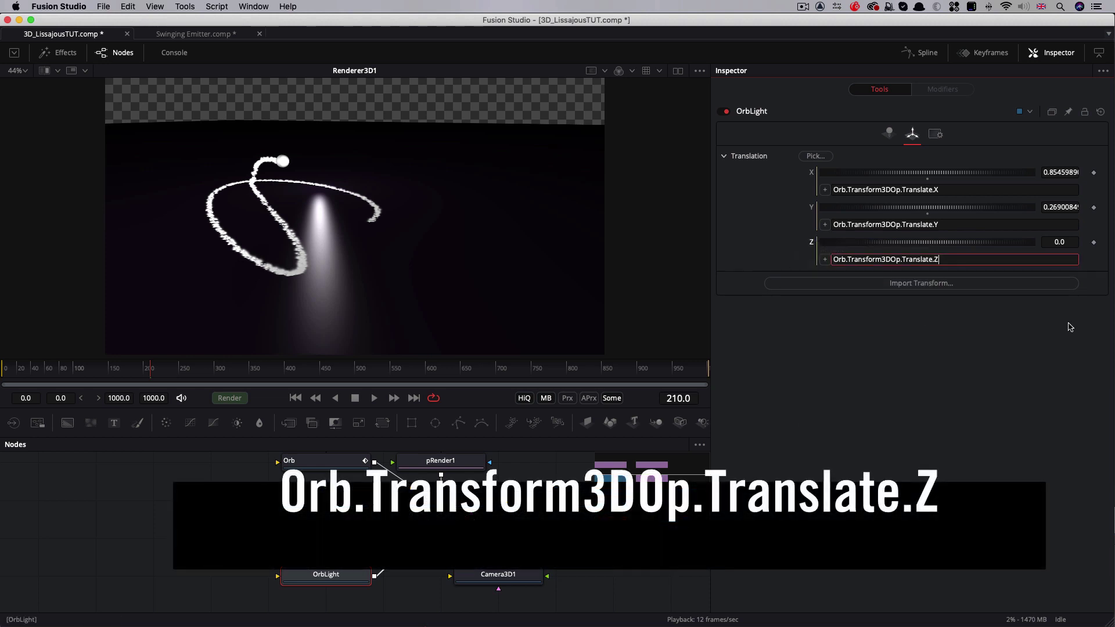
key("Return")
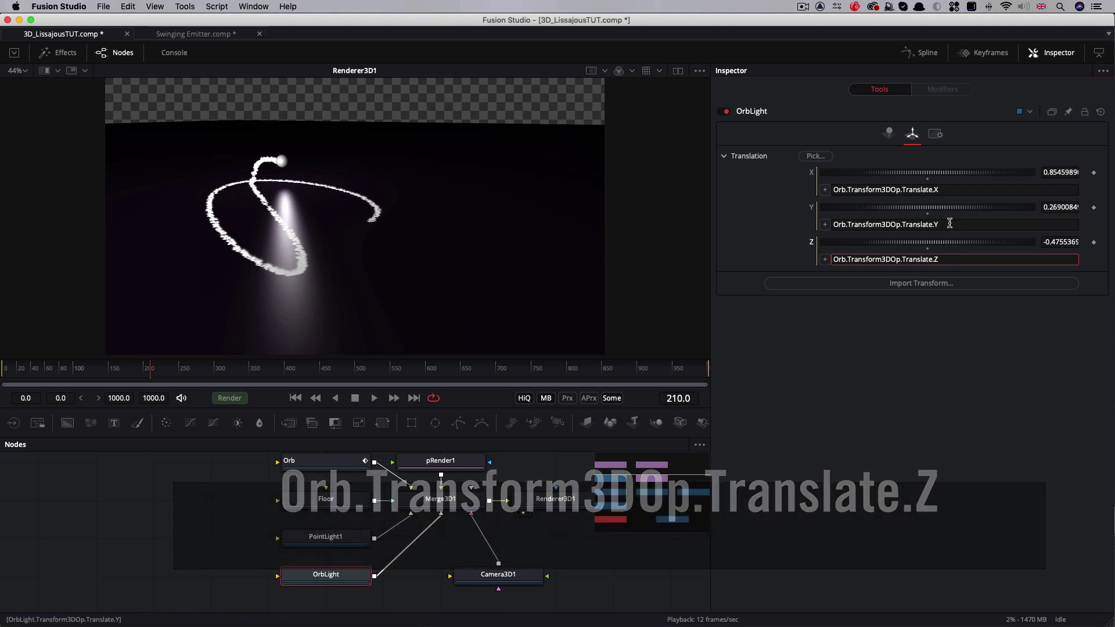
Add a +.15 offset to the Y expression and replay from the first frame to check the light
left_click(980, 223)
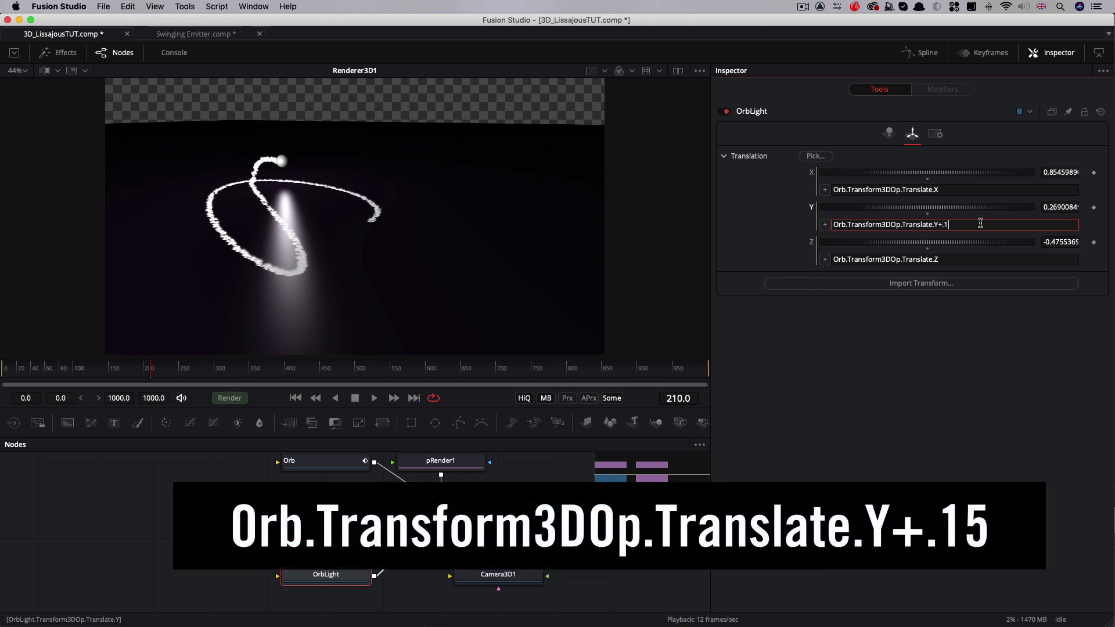
type("+.15")
key("Tab")
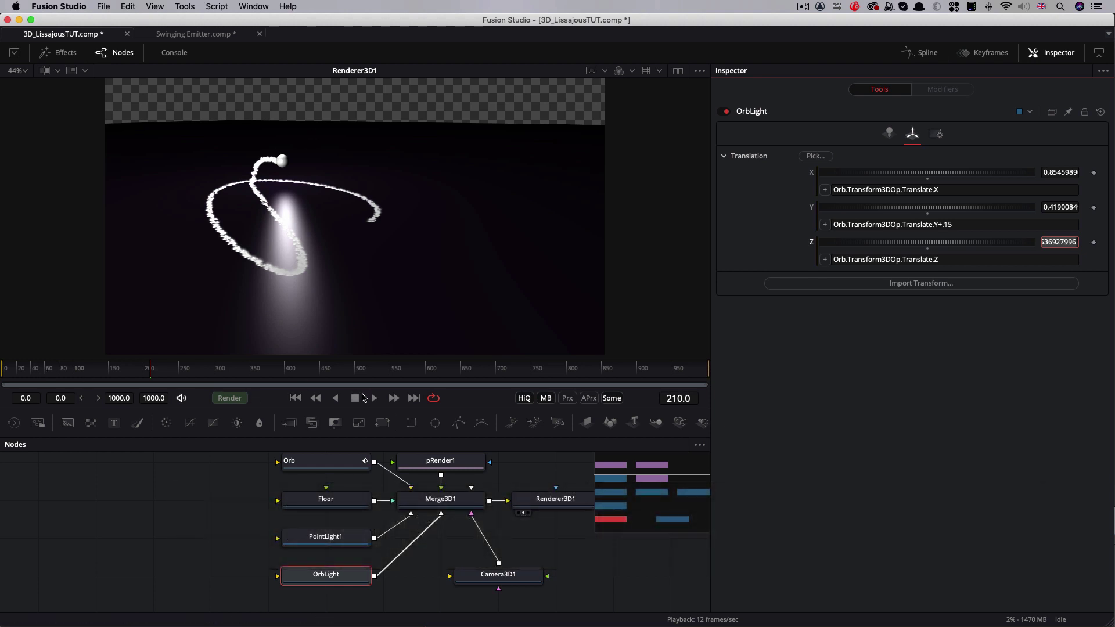
left_click(296, 398)
left_click(374, 397)
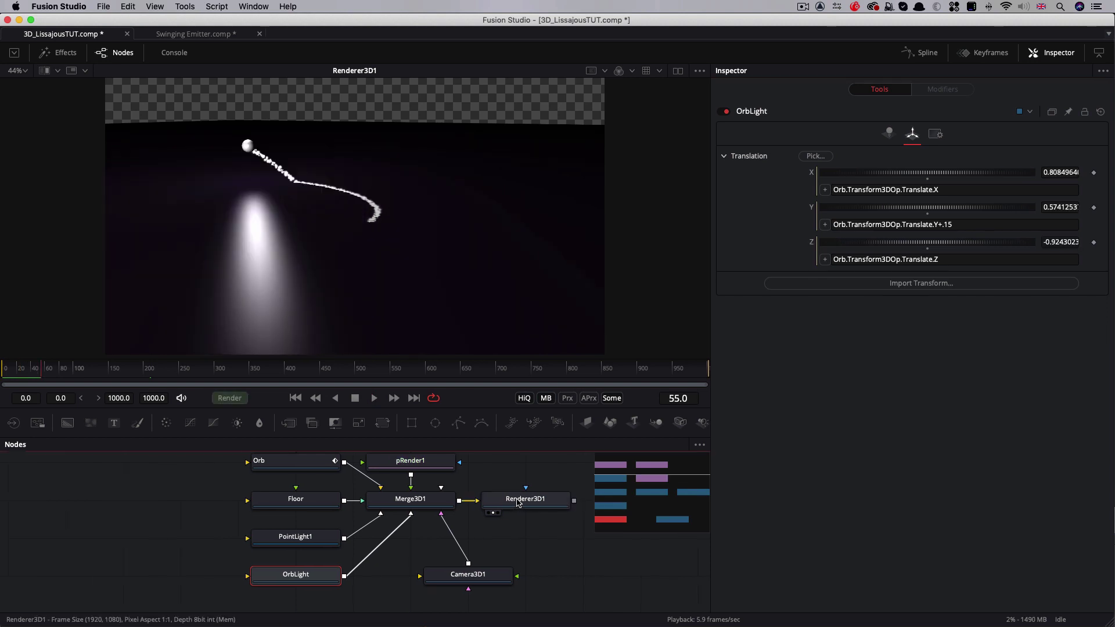
Switch Renderer3D1 to OpenGL Renderer with Quick Sort transparency and replay from frame one
left_click(520, 503)
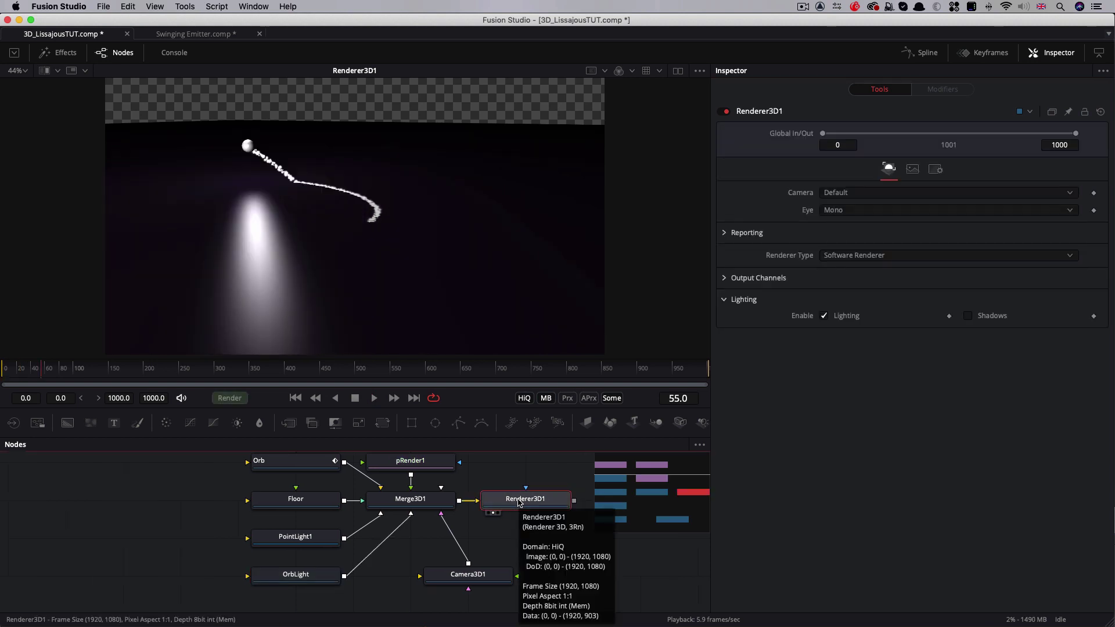
left_click(853, 257)
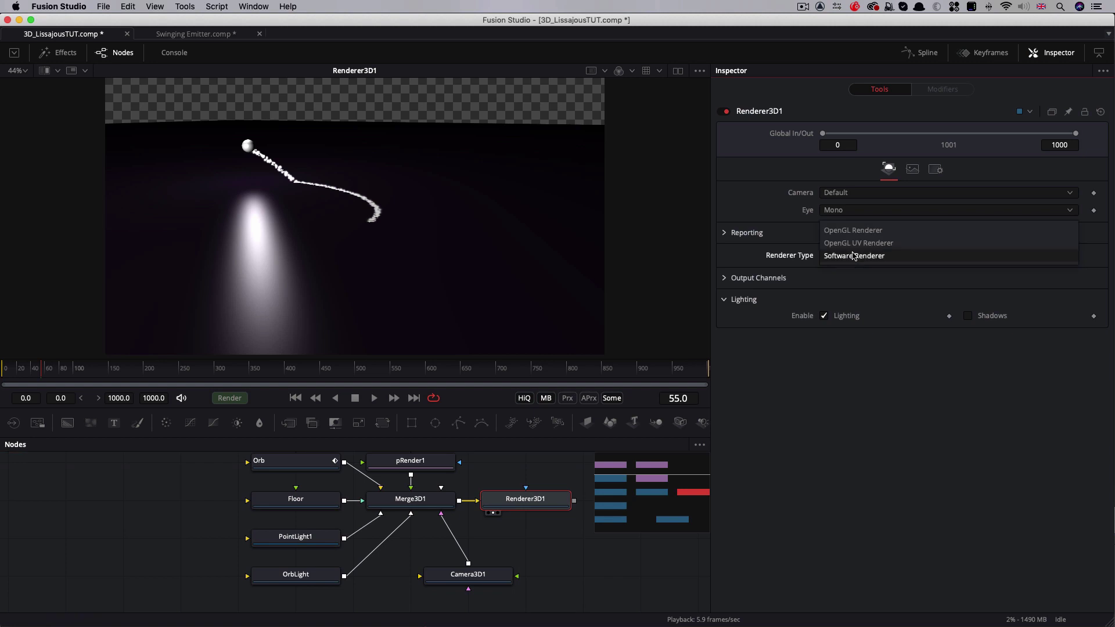
left_click(859, 231)
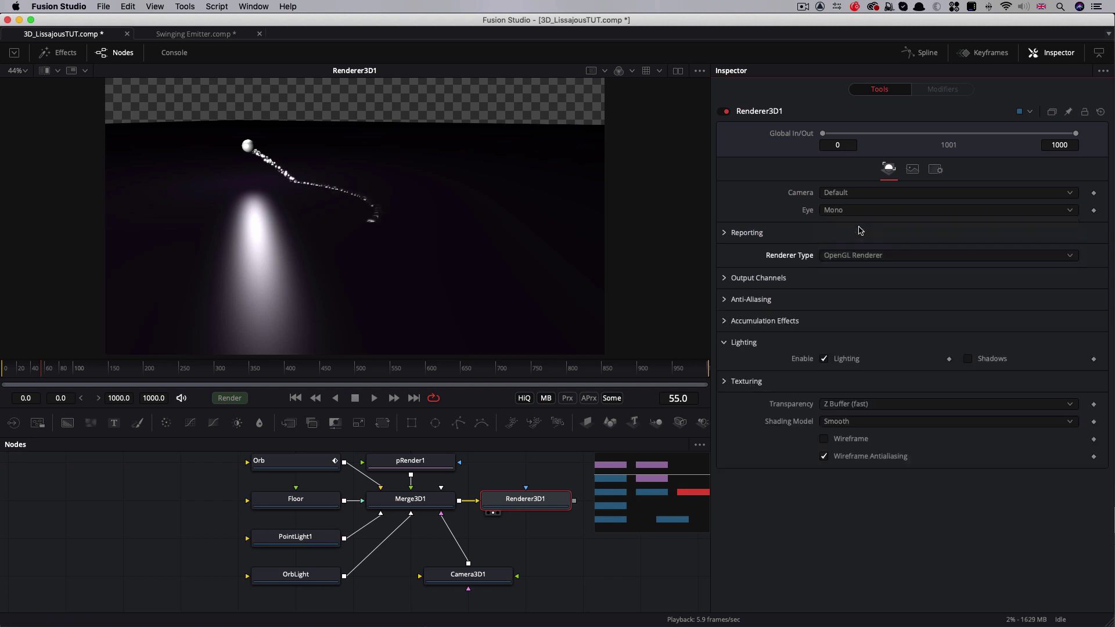
left_click(841, 407)
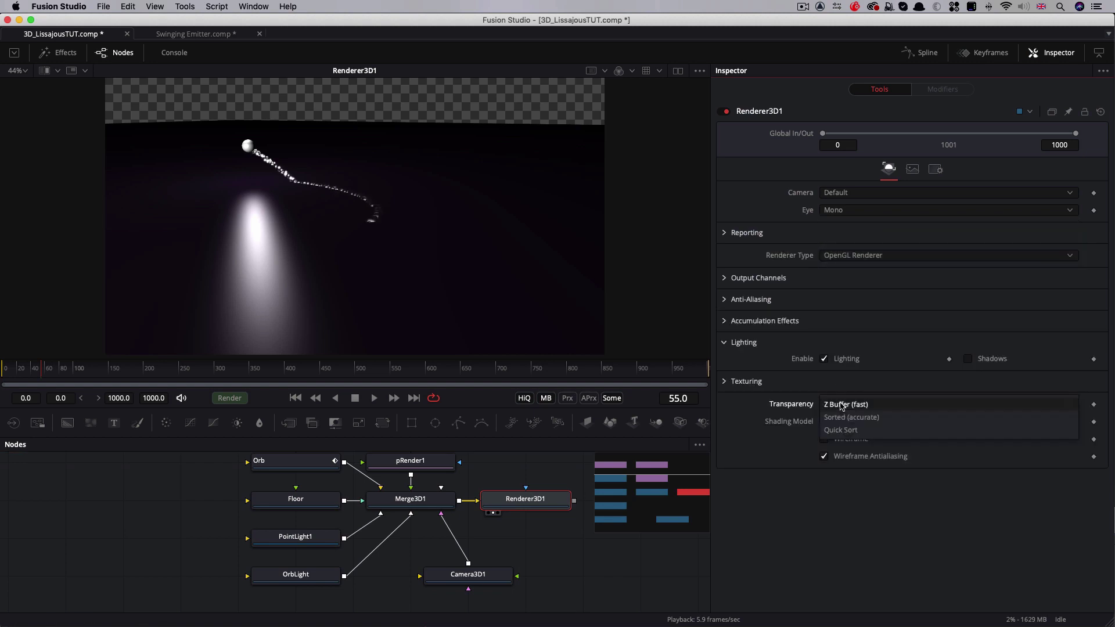
left_click(856, 433)
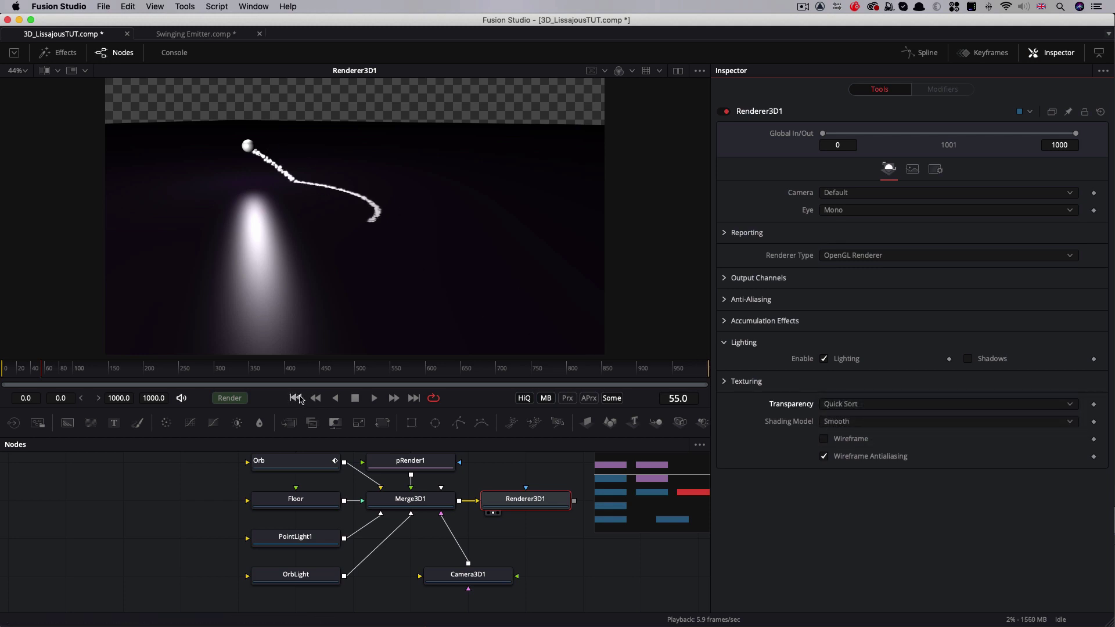
left_click(296, 398)
left_click(374, 398)
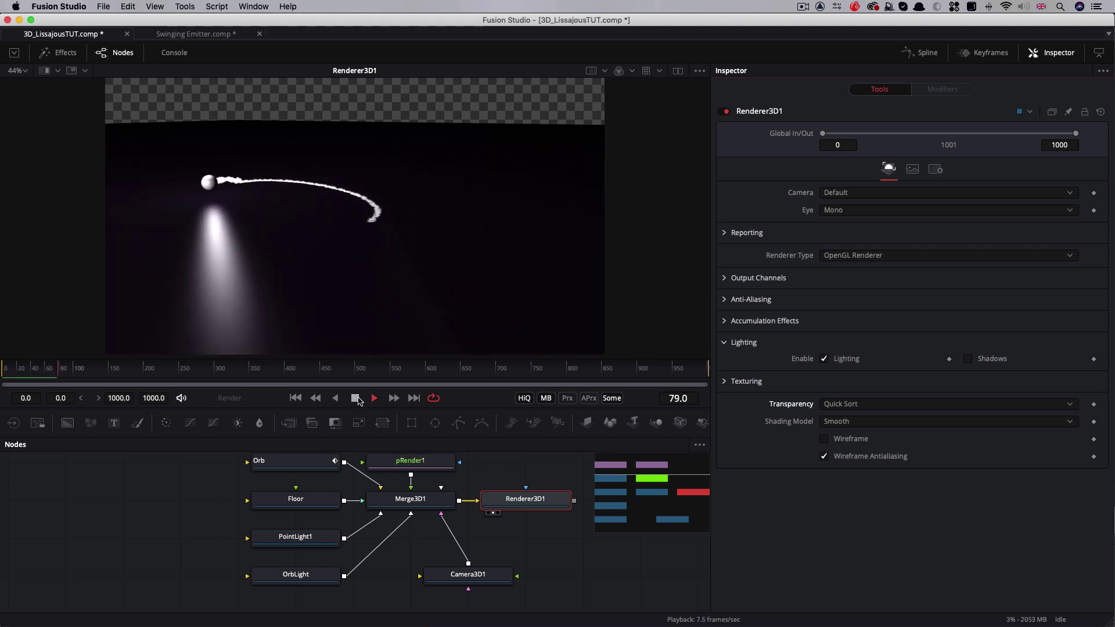
Stop playback and move the Cement.jpg node to the top left of the flow
left_click(355, 399)
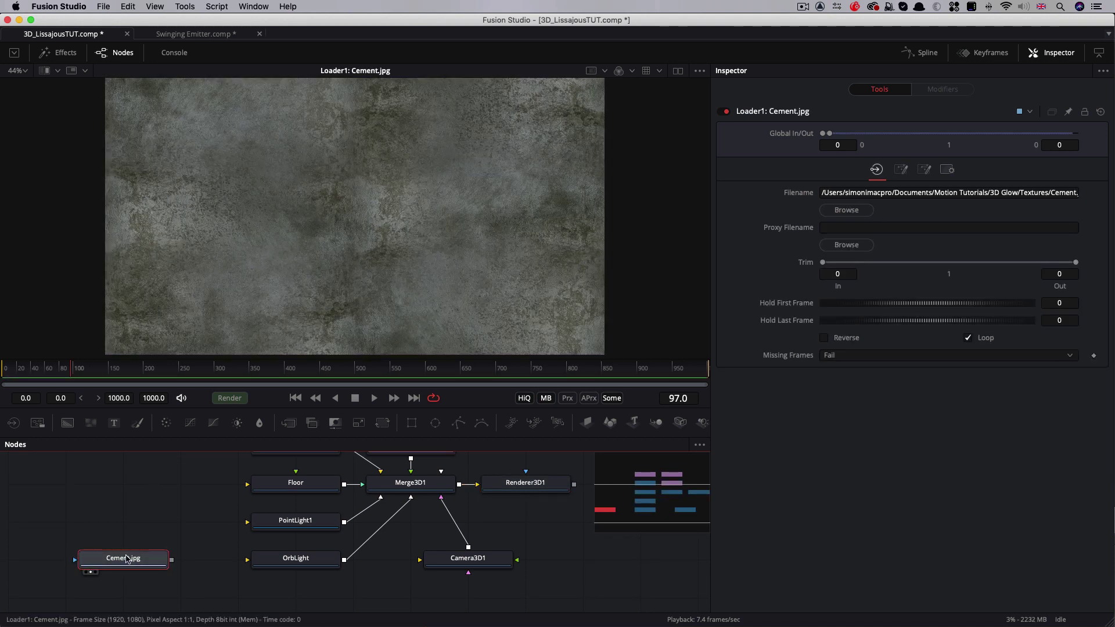
left_click_drag(127, 558, 71, 484)
key("cmd+z")
left_click_drag(139, 569, 78, 495)
left_click(96, 557)
Add a Background node and merge Cement.jpg over it as Merge1
key("shift+space")
type("bg")
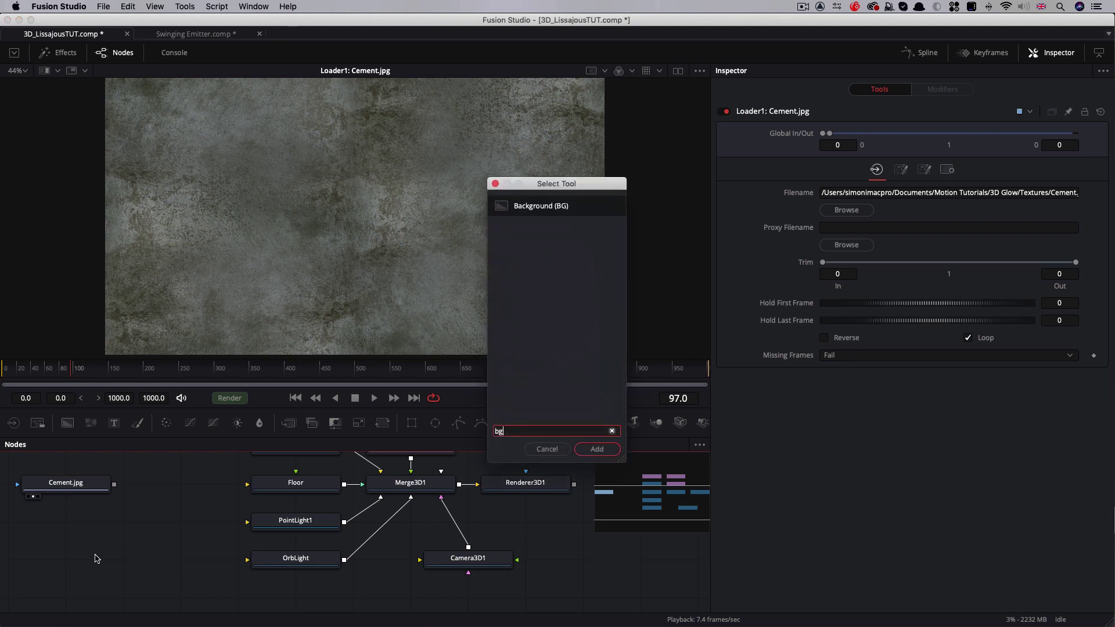
key("Return")
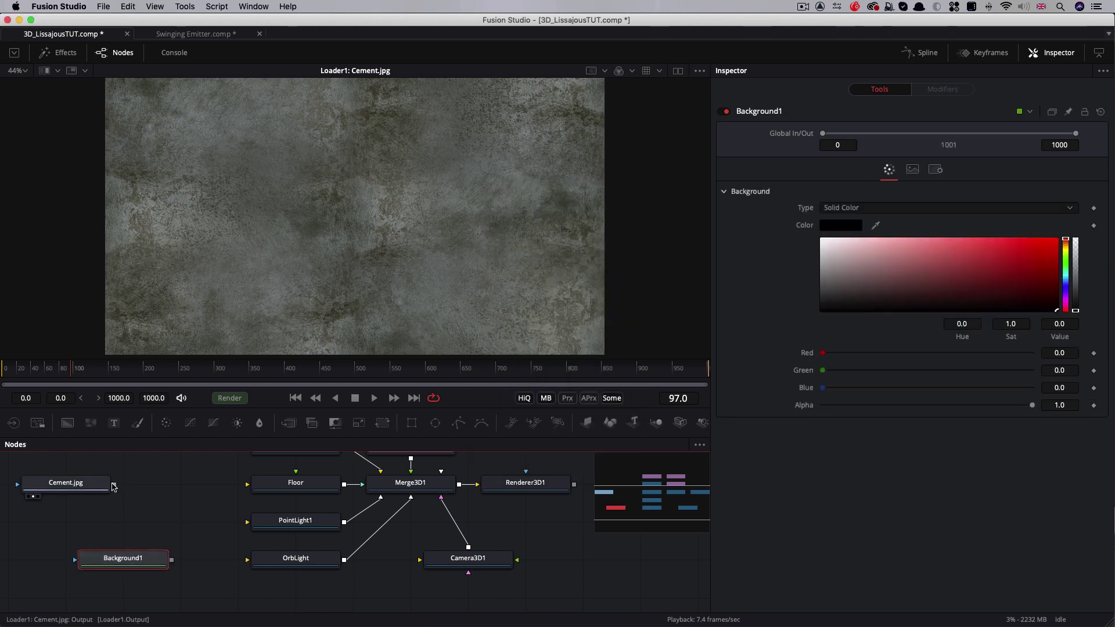
left_click_drag(115, 485, 173, 561)
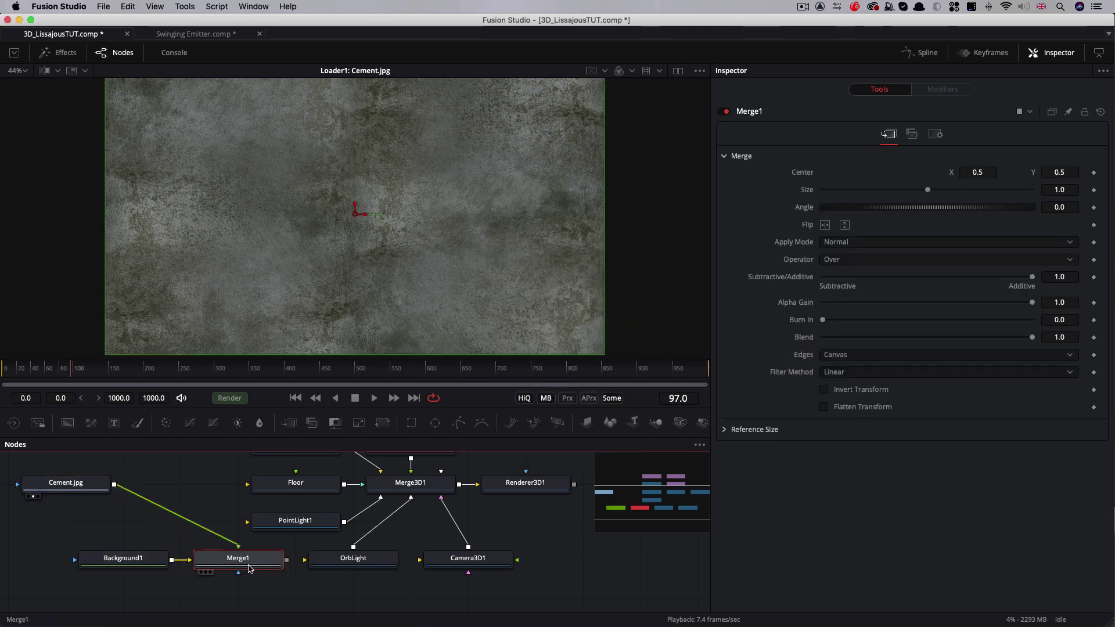
Set Background1's image size to 7680 × 4320
left_click(136, 562)
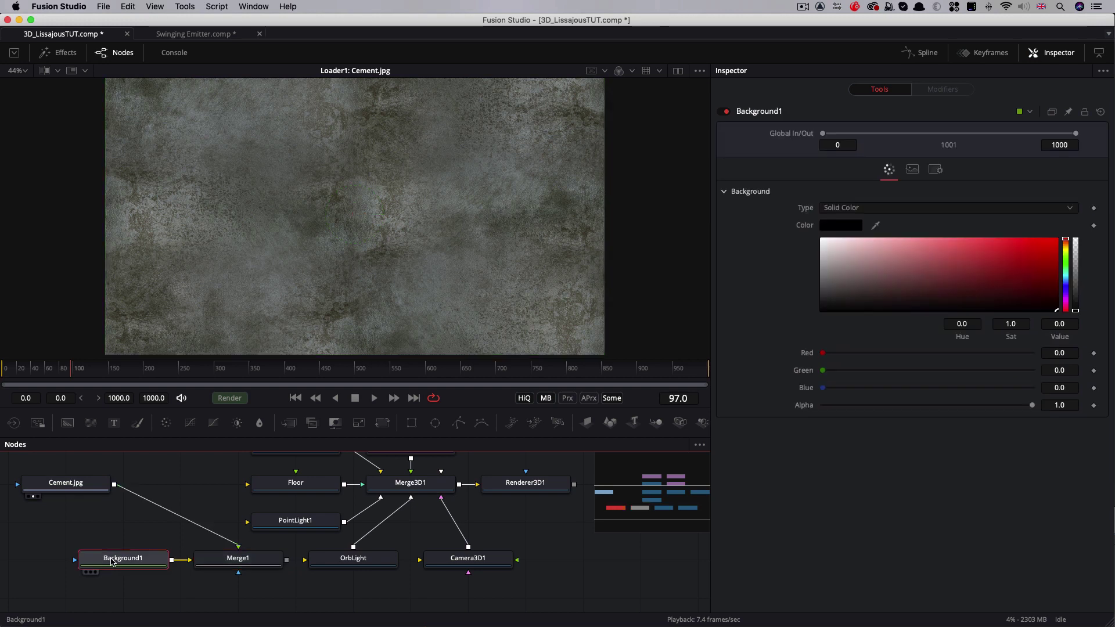
left_click(913, 171)
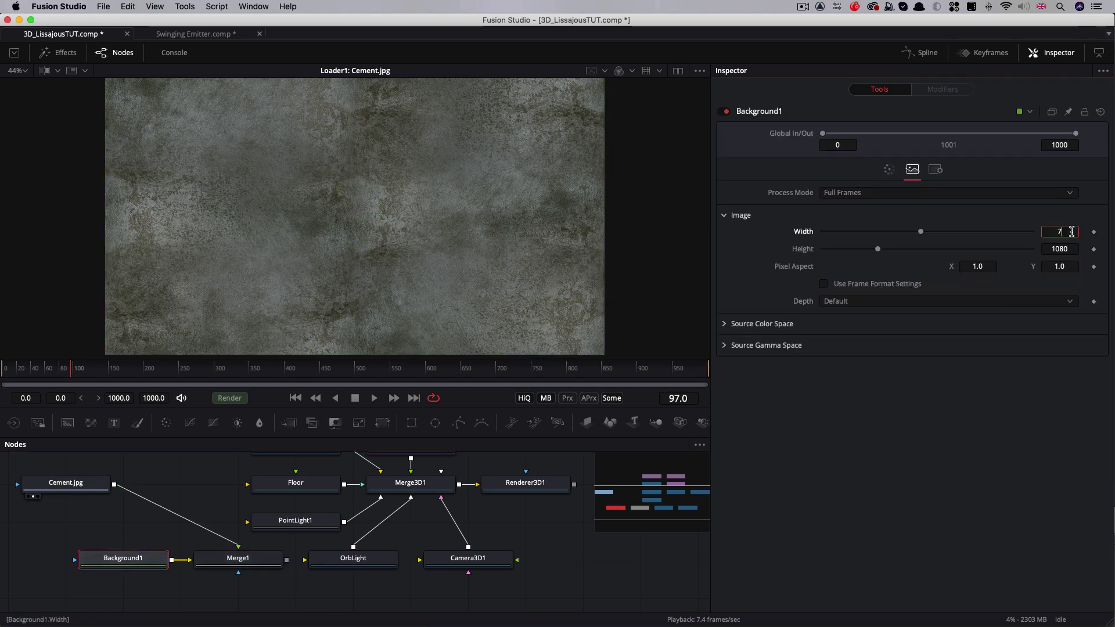
key("Tab")
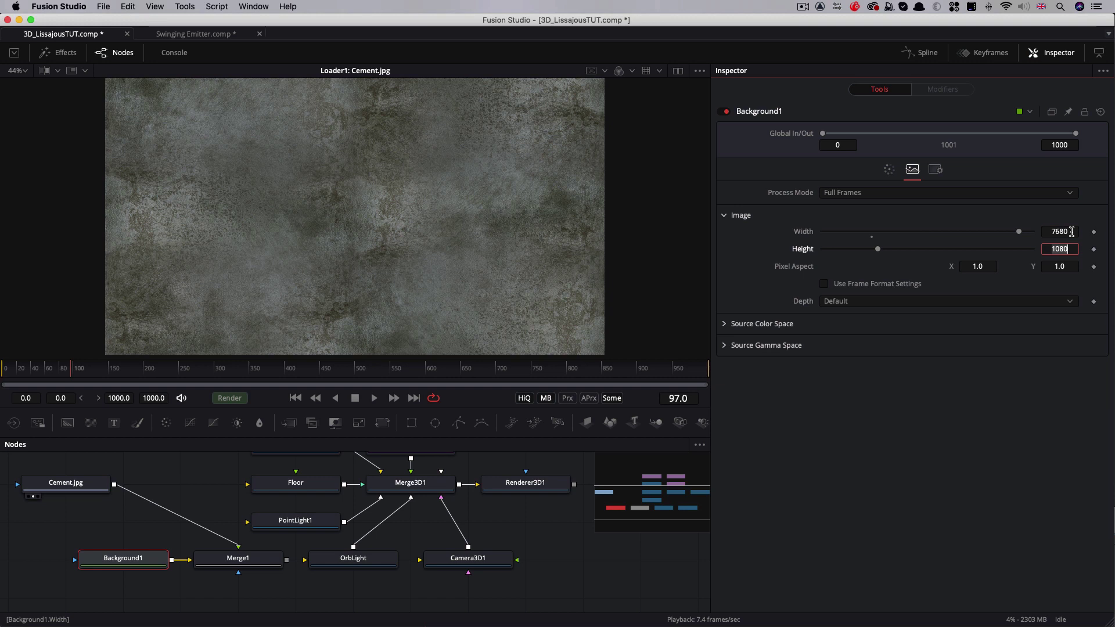
type("4320")
key("Tab")
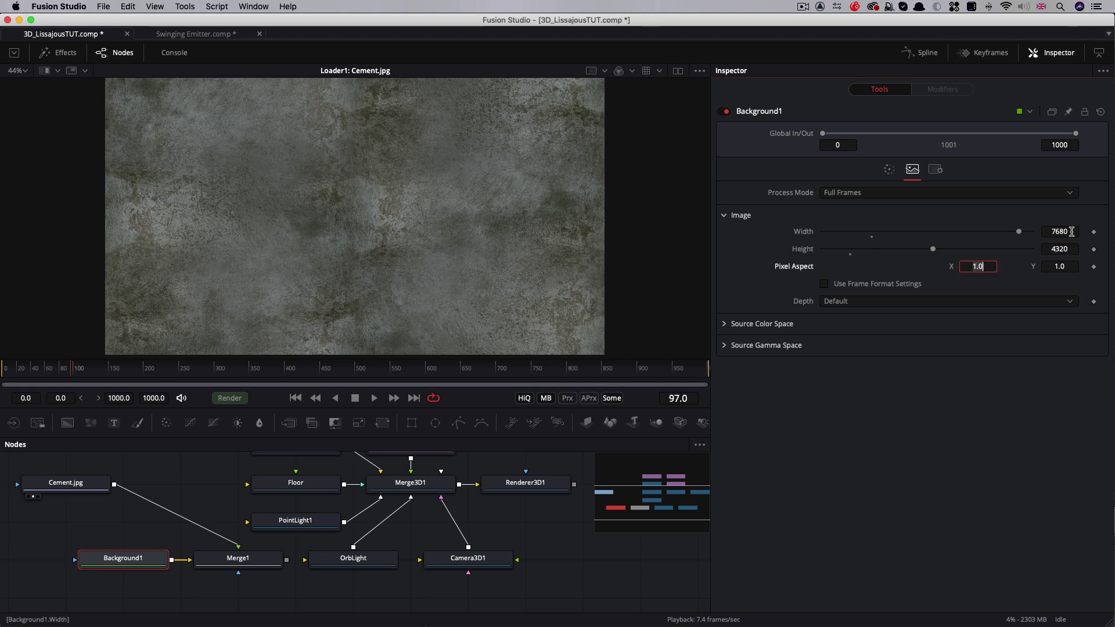
View Merge1 and line Background1 and Merge1 up beneath Cement.jpg
left_click(60, 482)
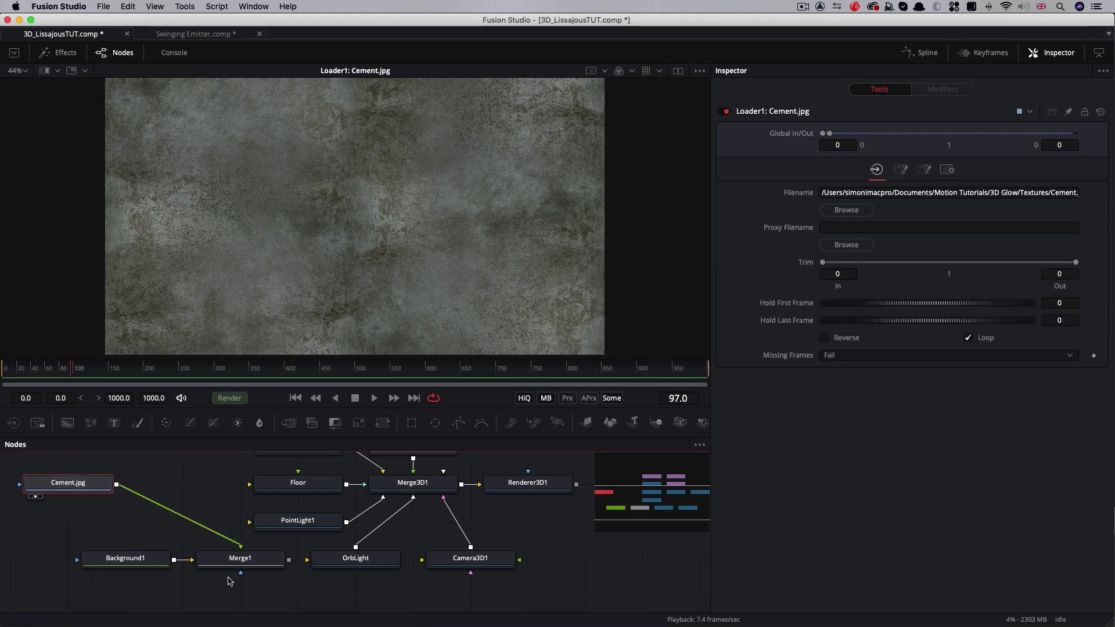
left_click(204, 572)
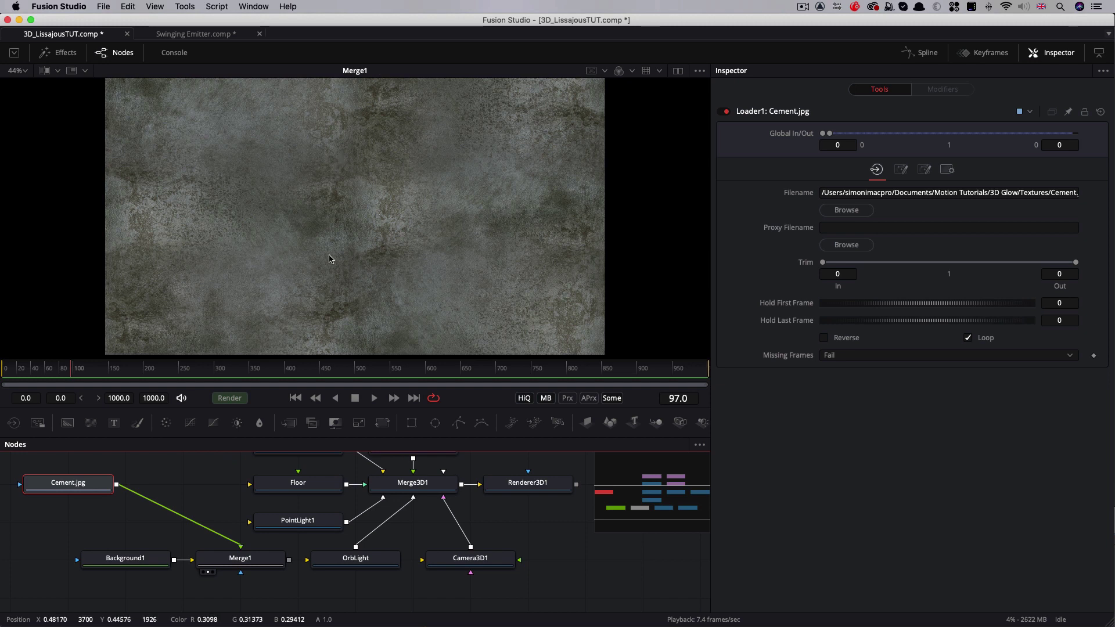
scroll(329, 259, "down", 5)
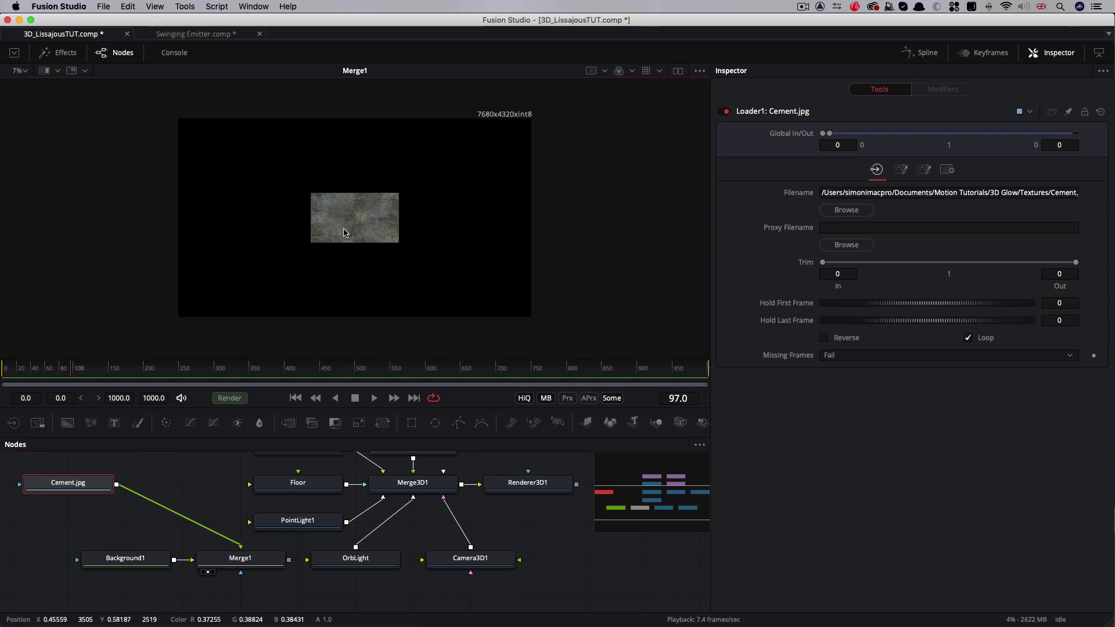
left_click_drag(122, 559, 60, 557)
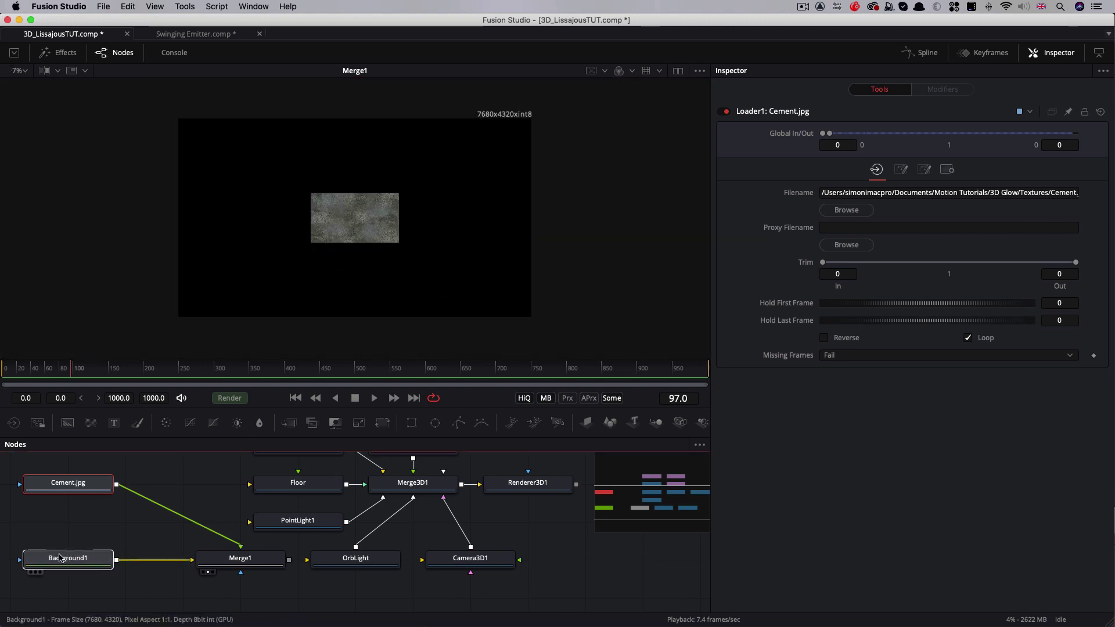
left_click_drag(240, 559, 183, 559)
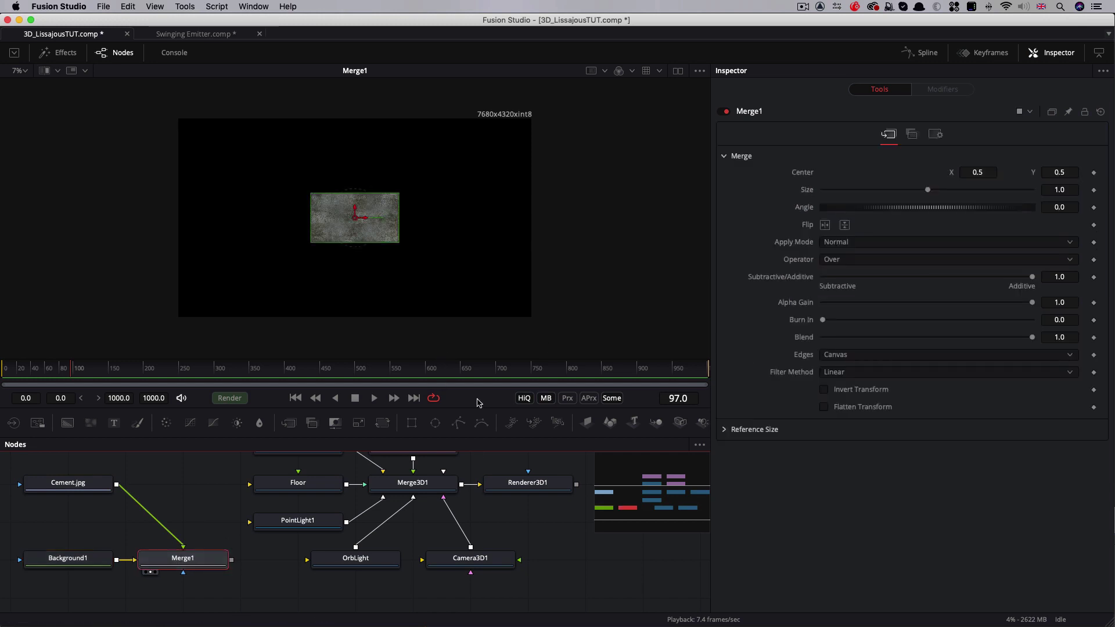
Set Merge1's Edges to Mirror so the cement tiles across the frame
left_click(853, 355)
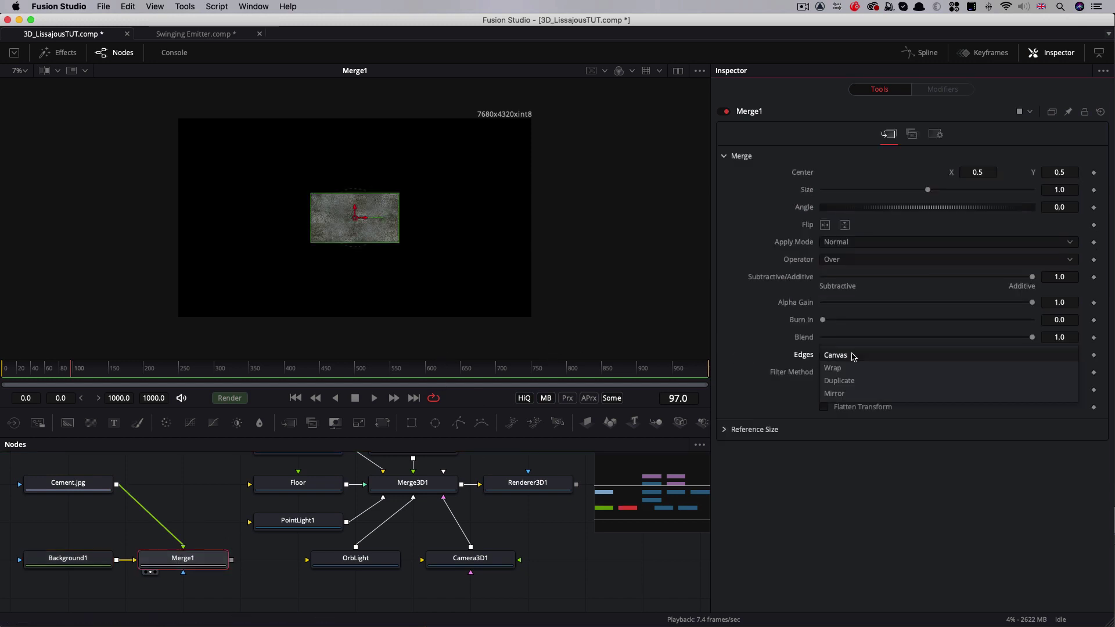
left_click(835, 394)
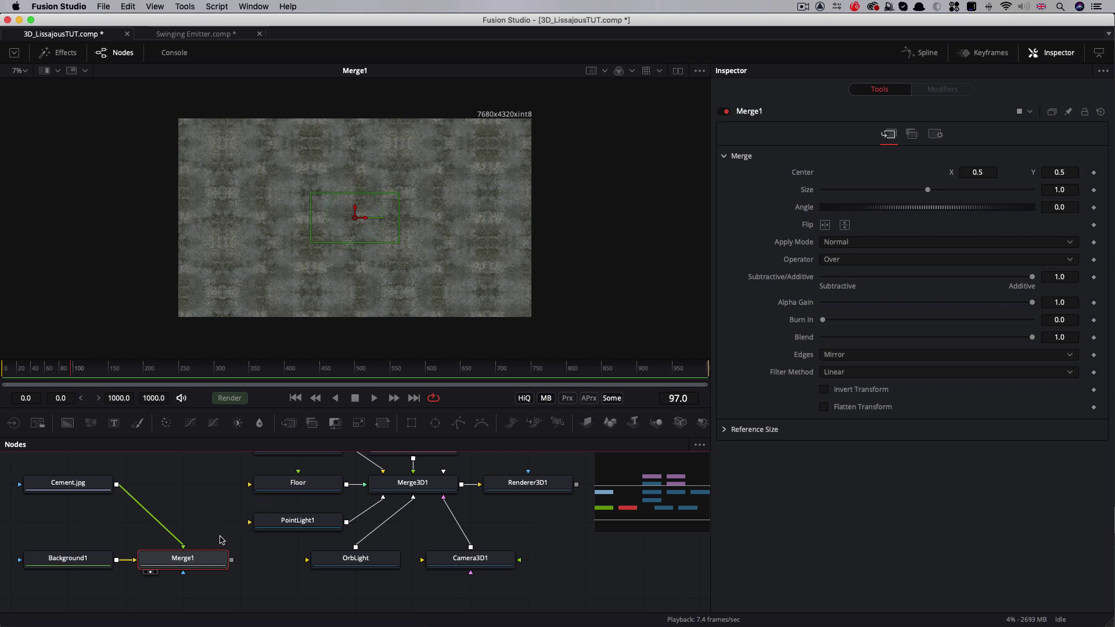
scroll(221, 537, "up", 2)
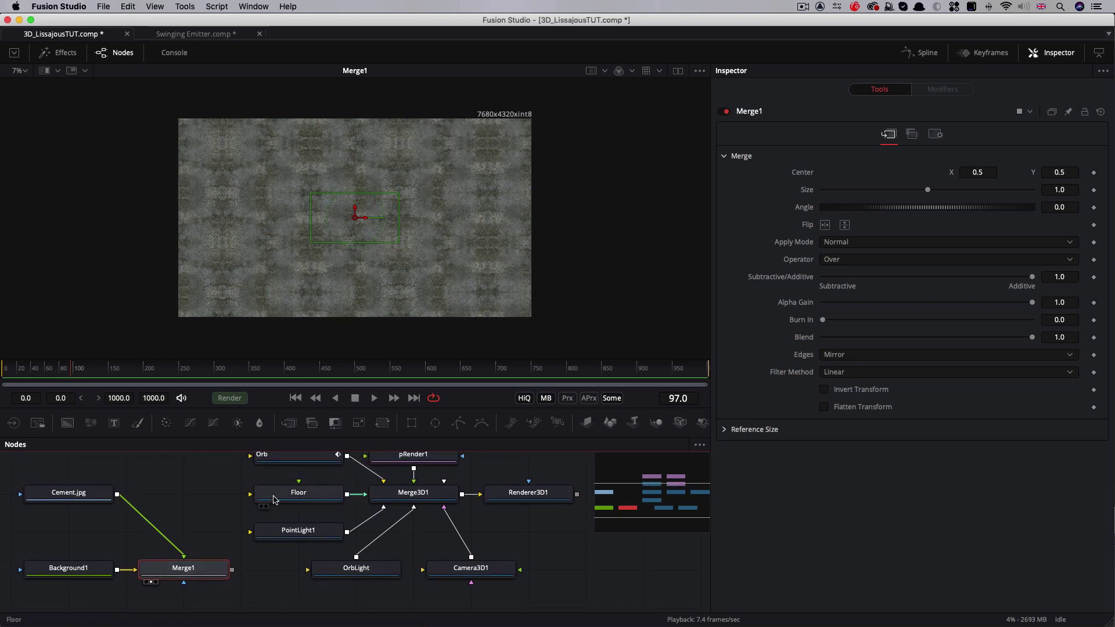
left_click_drag(295, 495, 306, 226)
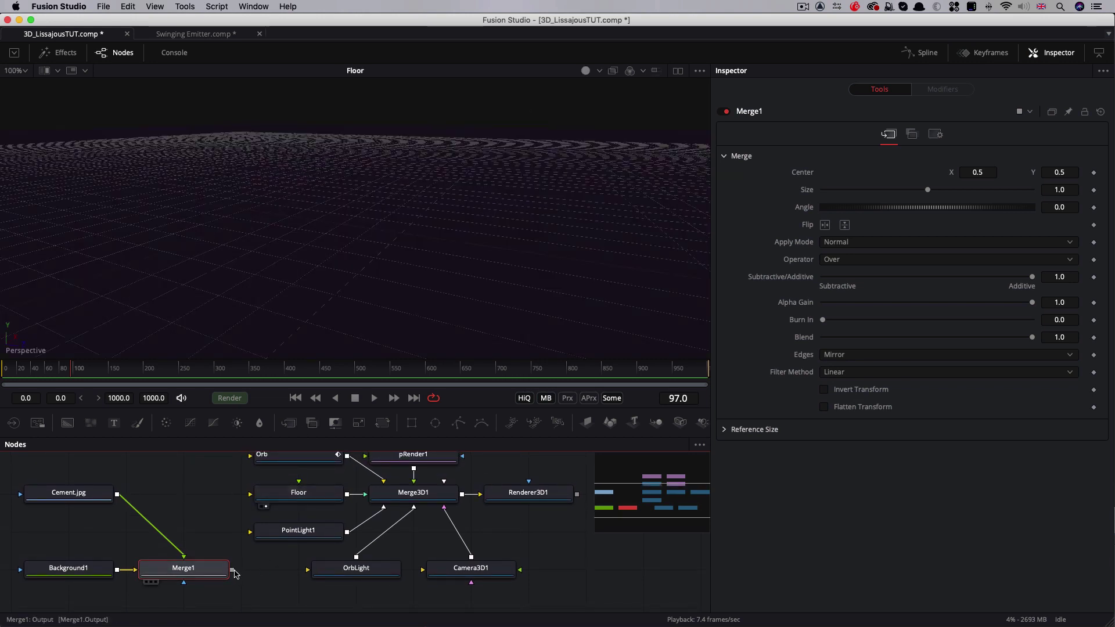
Add a Blinn material after Merge1 and connect it to the Floor
key("shift+space")
type("bl")
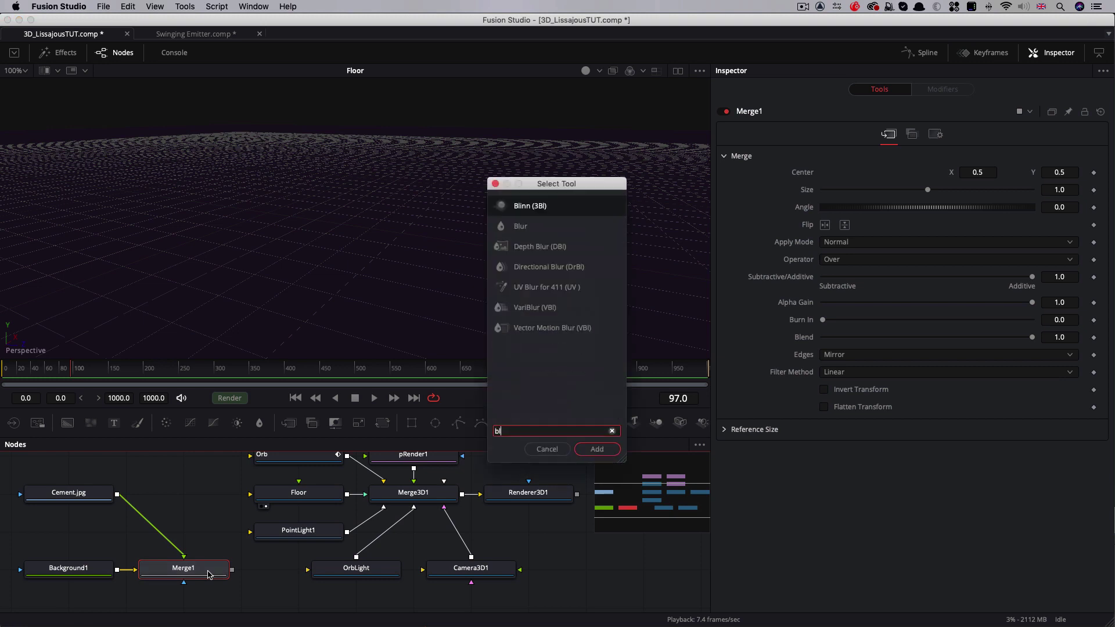
key("Return")
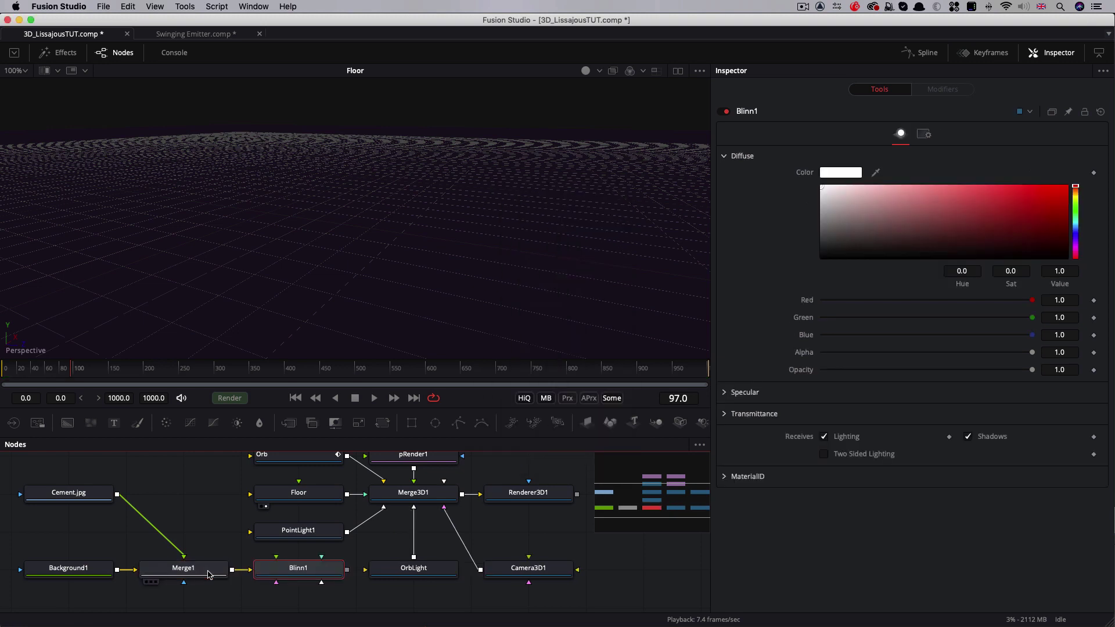
left_click_drag(348, 570, 274, 494)
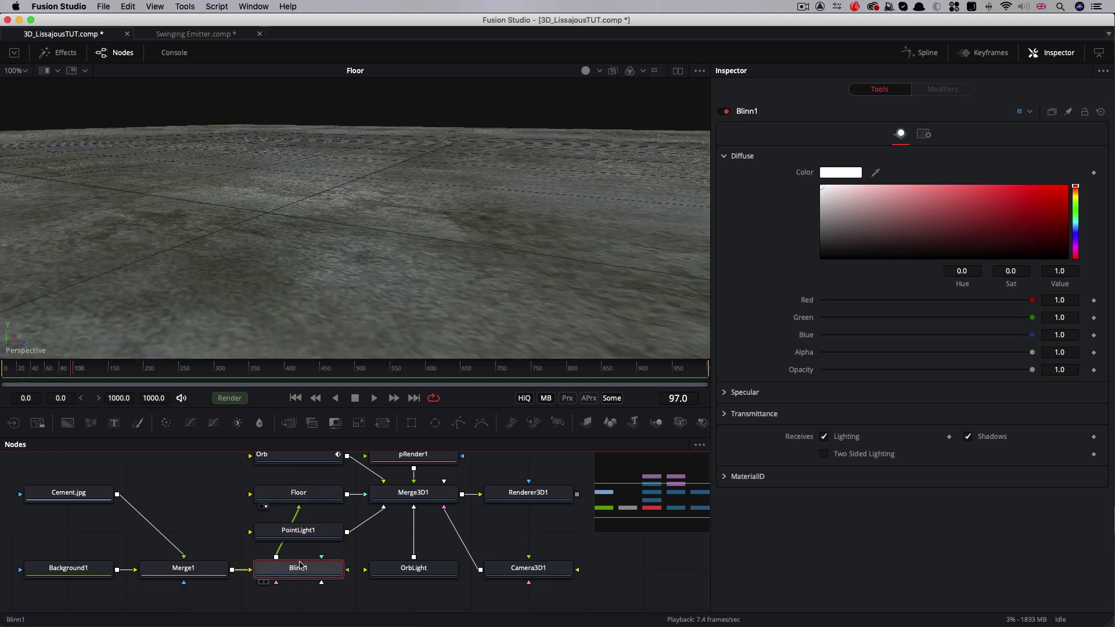
left_click_drag(300, 565, 184, 490)
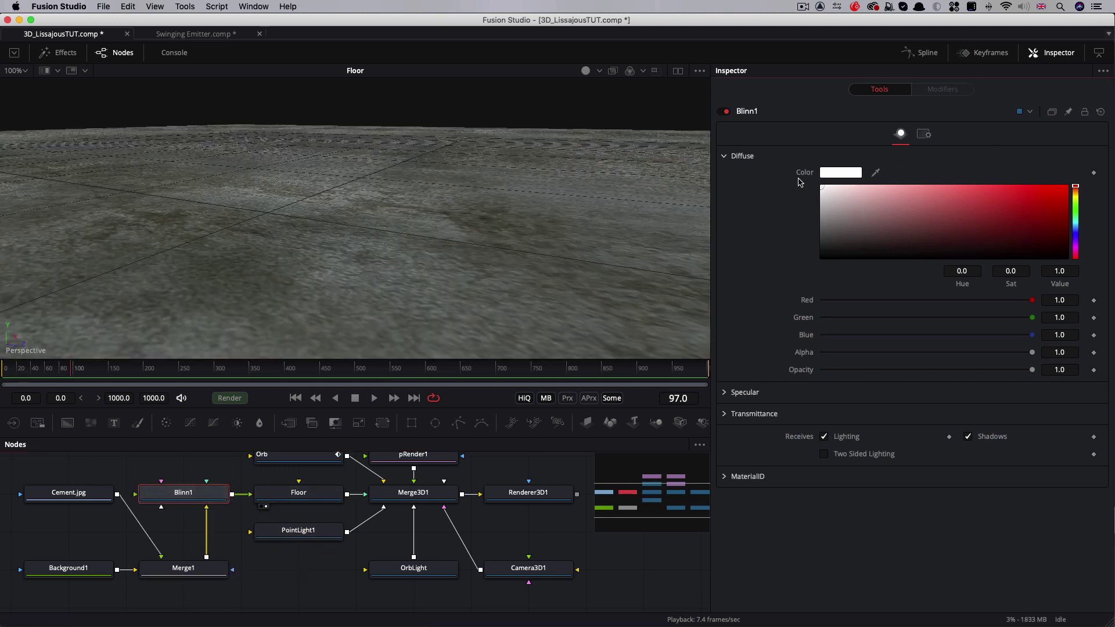
Tint the Blinn diffuse a muted blue-grey and view the Renderer3D1 output
left_click_drag(1075, 189, 1077, 233)
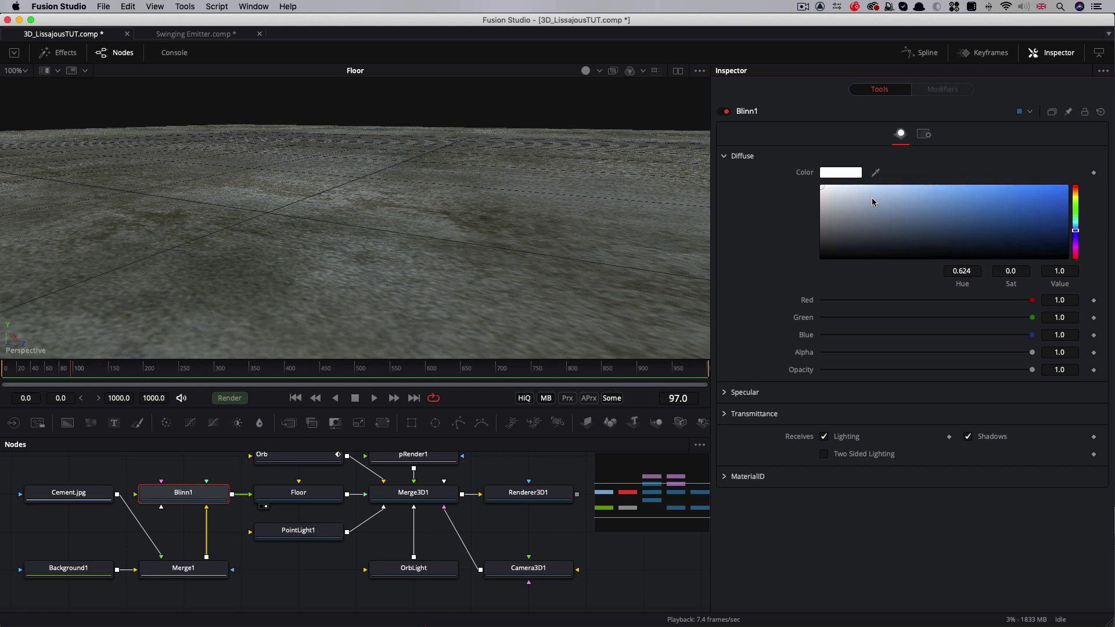
mouse_move(822, 191)
left_mouse_down()
mouse_move(907, 191)
mouse_move(913, 207)
left_mouse_up()
left_click(493, 506)
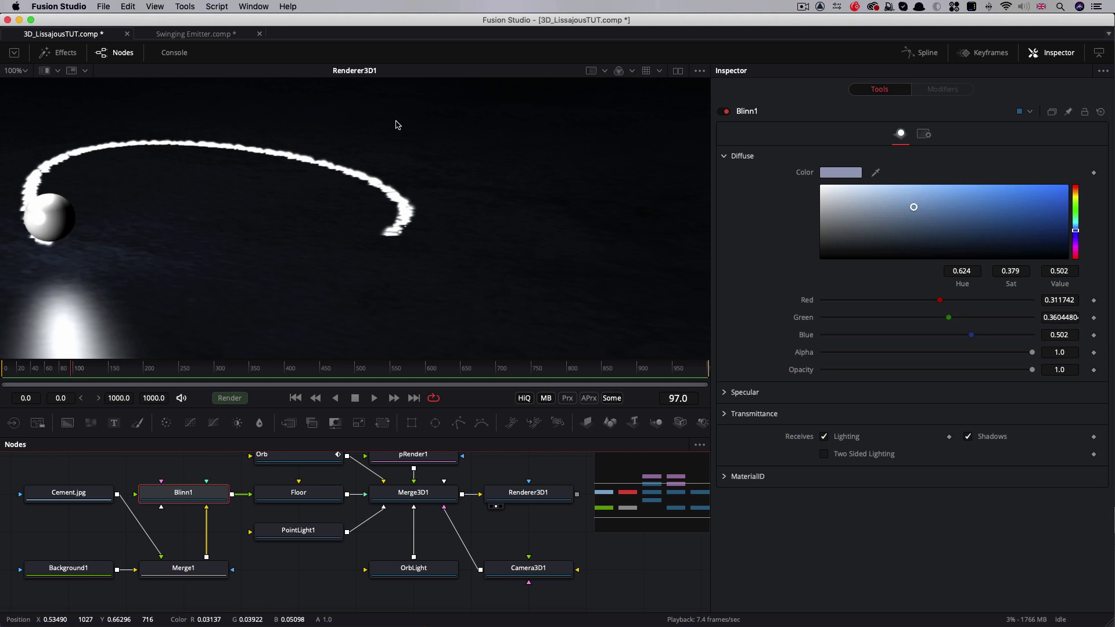
scroll(266, 265, "down", 3)
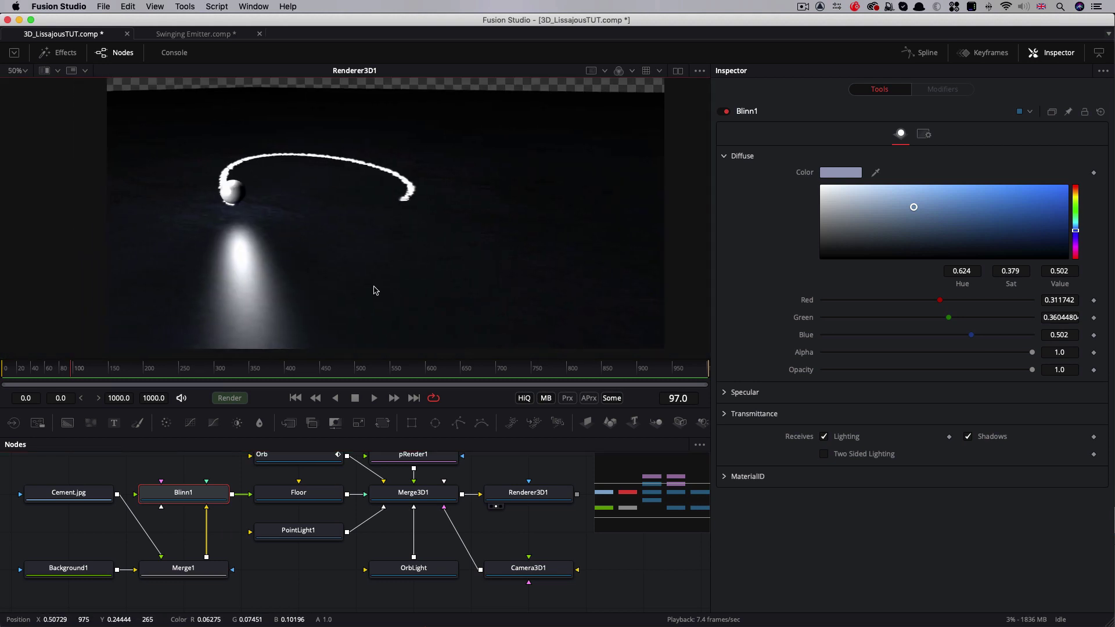
scroll(125, 532, "left", 8)
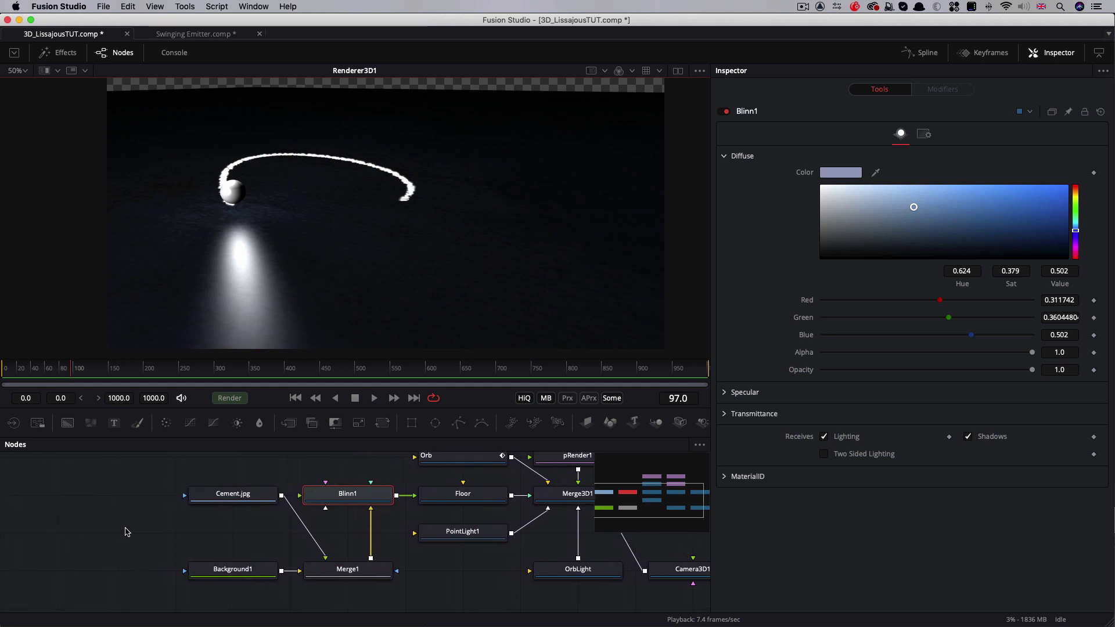
Shift Cement.jpg and Background1 further left and add a Luma Keyer after the cement loader
left_click_drag(258, 500, 144, 498)
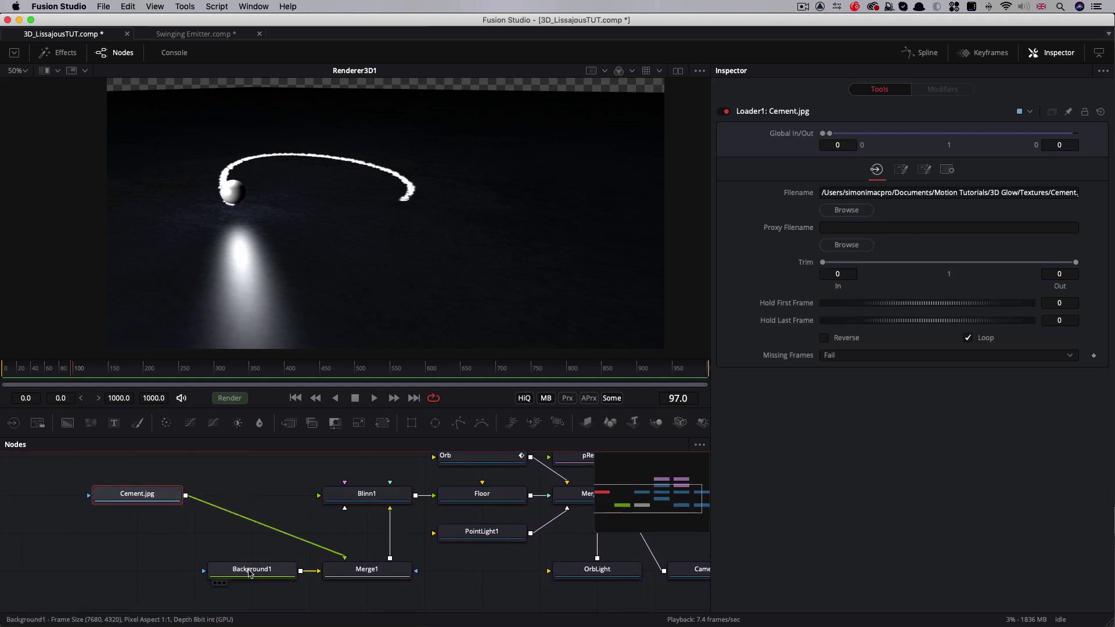
left_click_drag(250, 574, 135, 574)
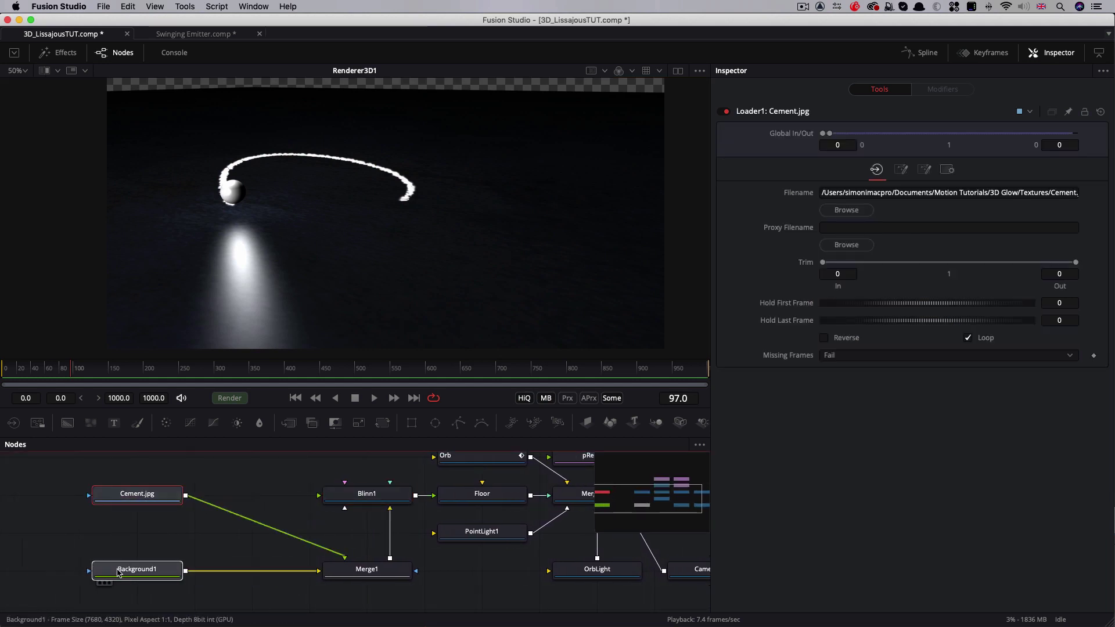
left_click(129, 494)
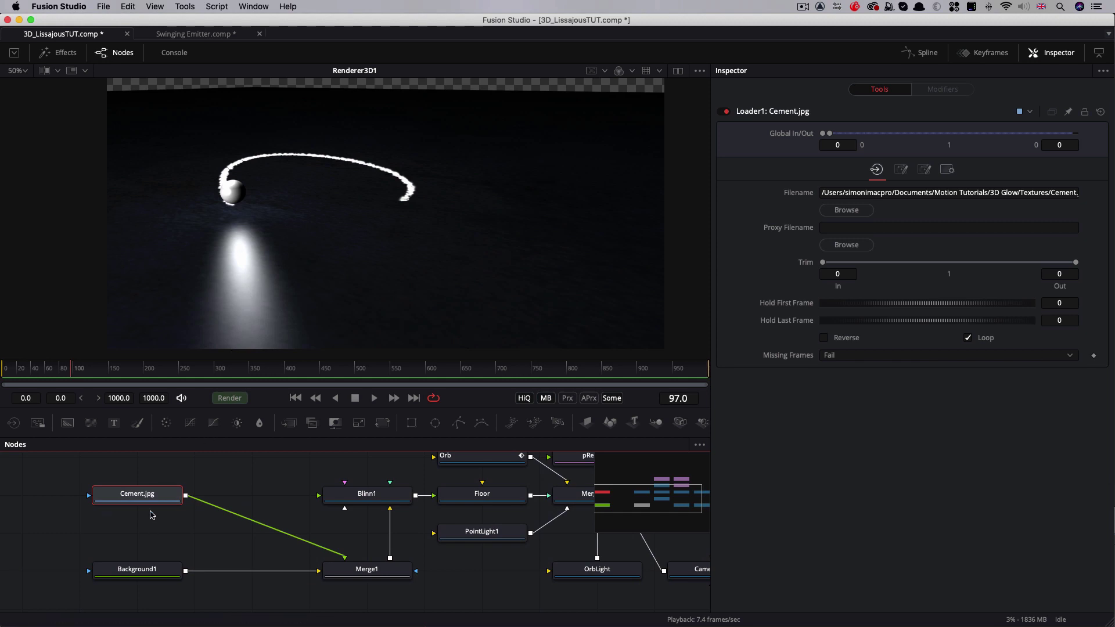
key("shift+space")
type("lu")
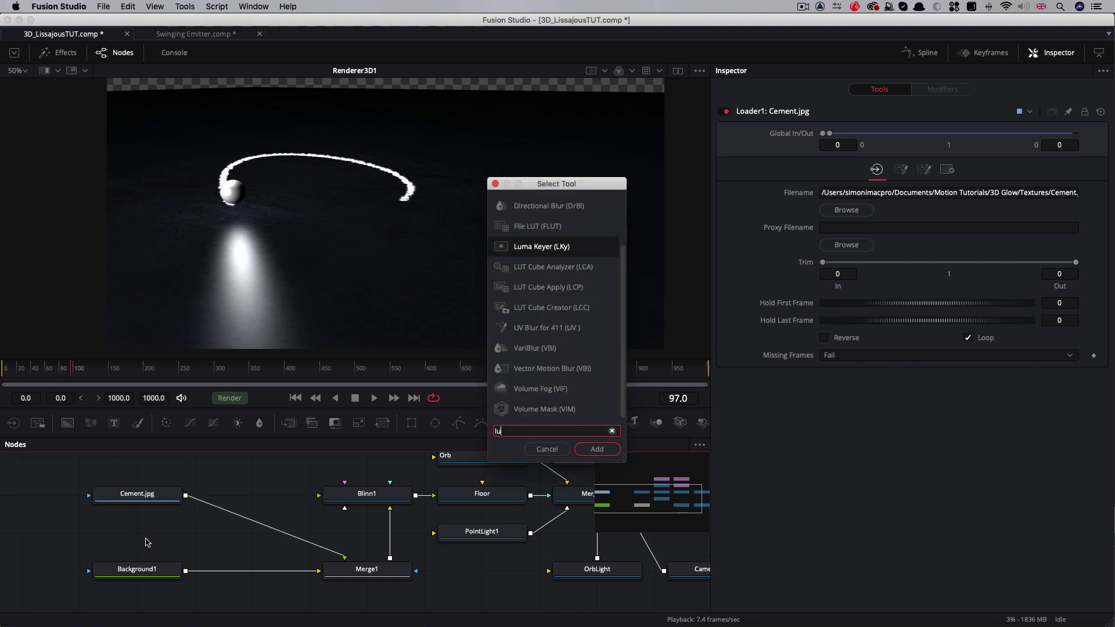
key("Return")
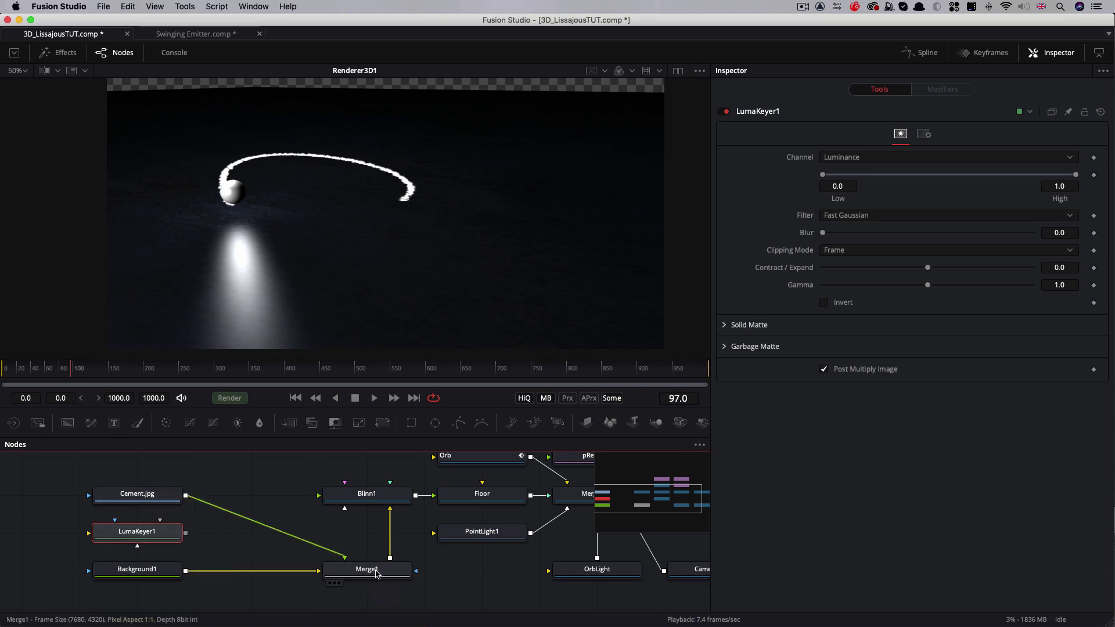
Move Merge1 left, place LumaKeyer1 beside it, and connect it as Blinn1's bump map
left_click_drag(137, 531, 195, 531)
key("super+z")
key("super+z")
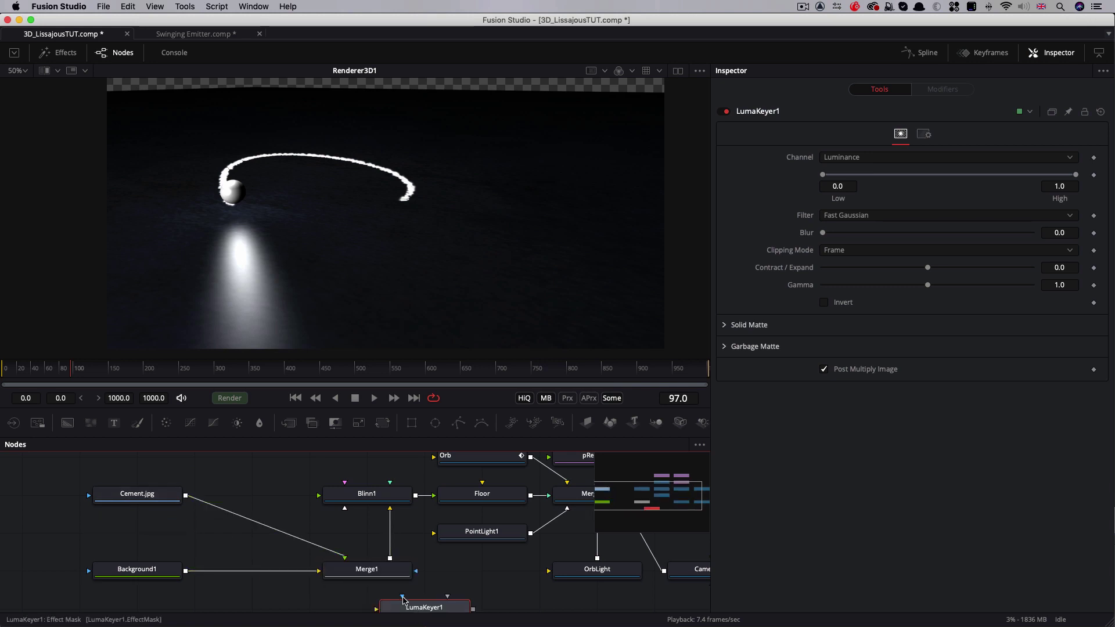
left_click_drag(370, 570, 256, 568)
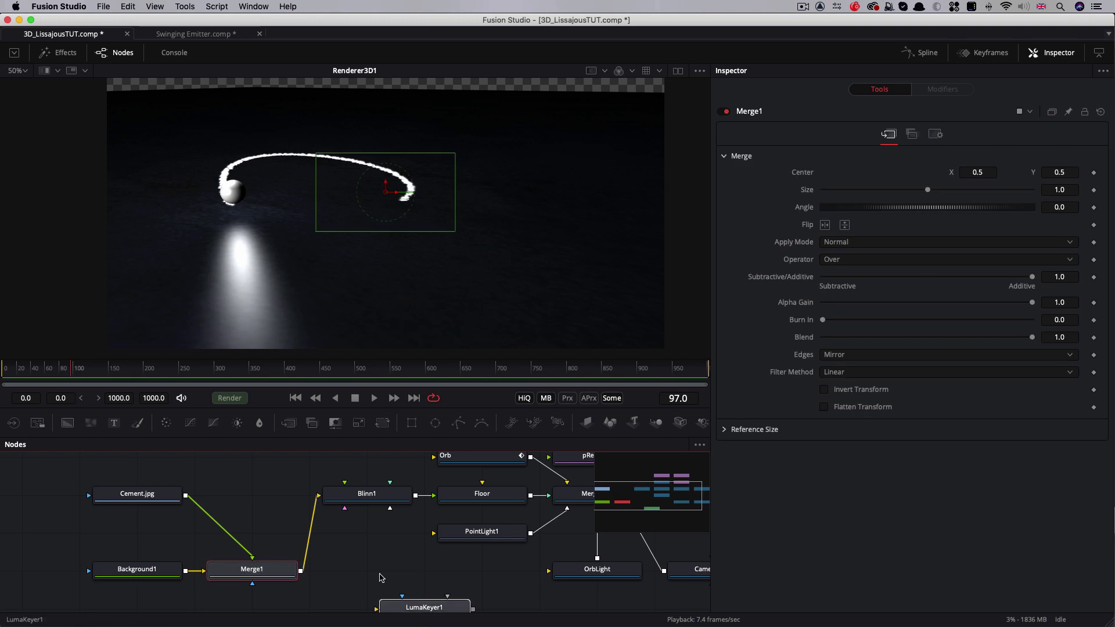
mouse_move(407, 607)
left_mouse_down()
mouse_move(350, 569)
mouse_move(303, 572)
mouse_move(365, 573)
mouse_move(344, 511)
left_mouse_up()
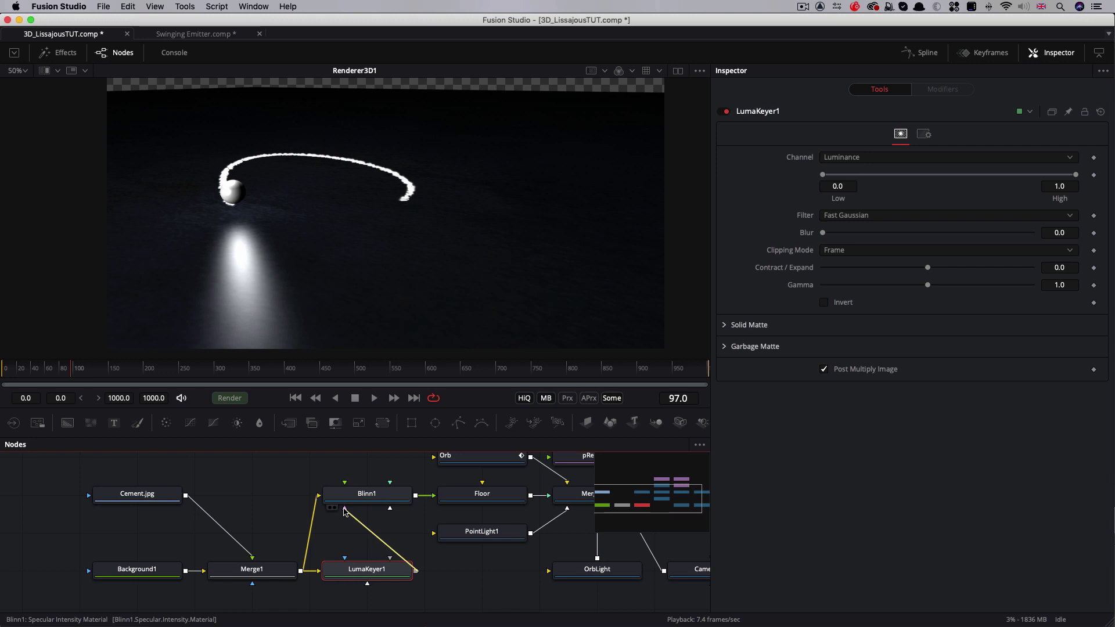
left_click_drag(344, 510, 345, 510)
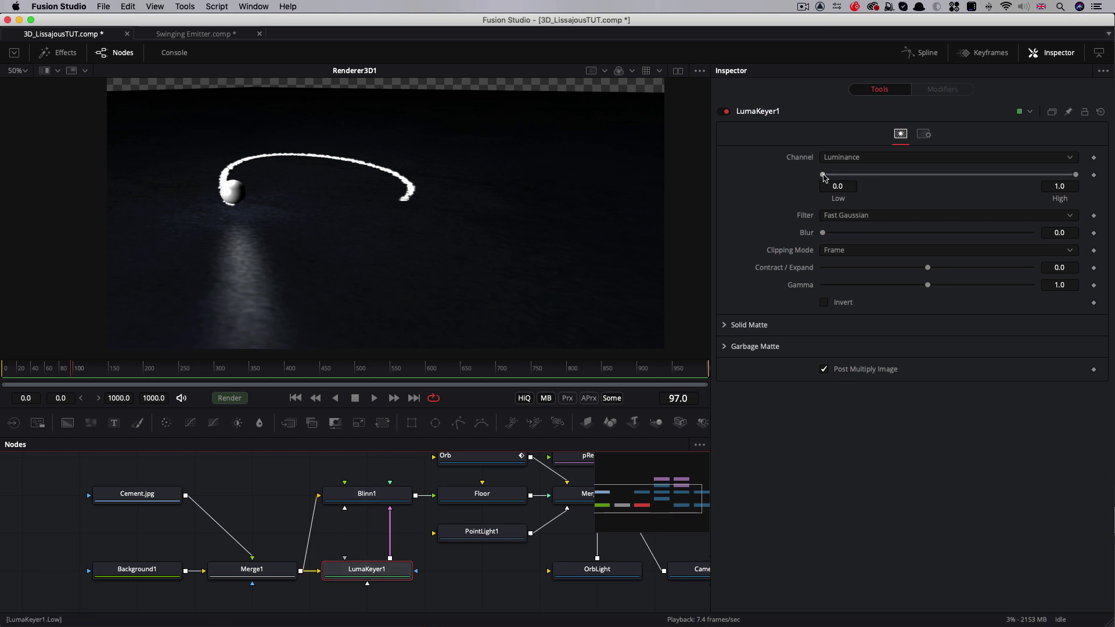
Narrow LumaKeyer1's range to Low 0.269 and High 0.519
left_click_drag(824, 175, 884, 177)
left_click_drag(1037, 179, 976, 178)
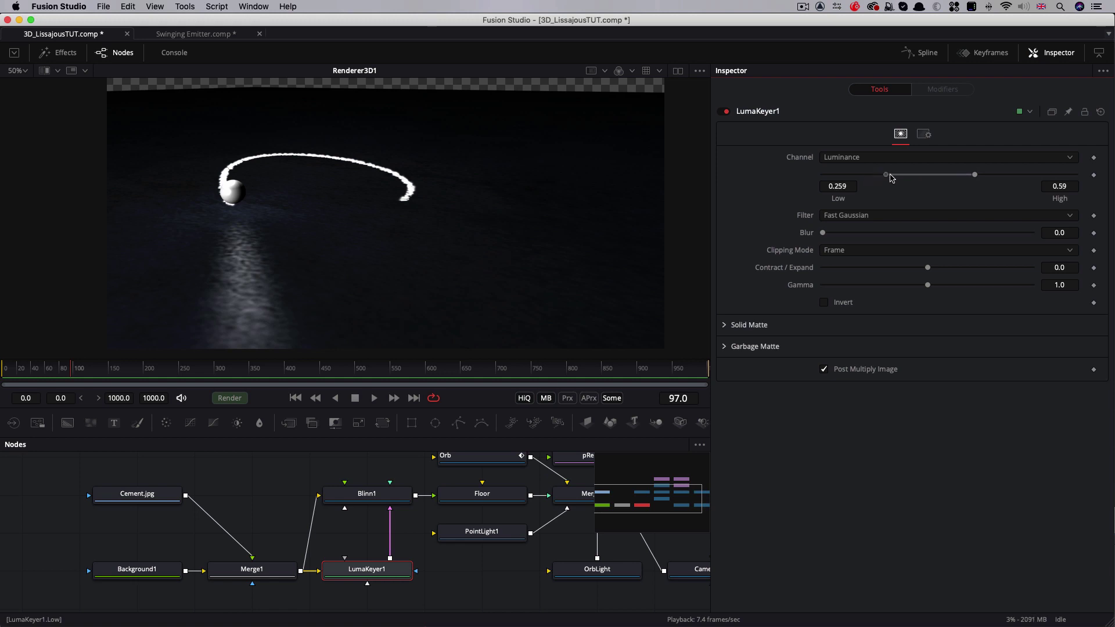
left_click_drag(892, 177, 893, 179)
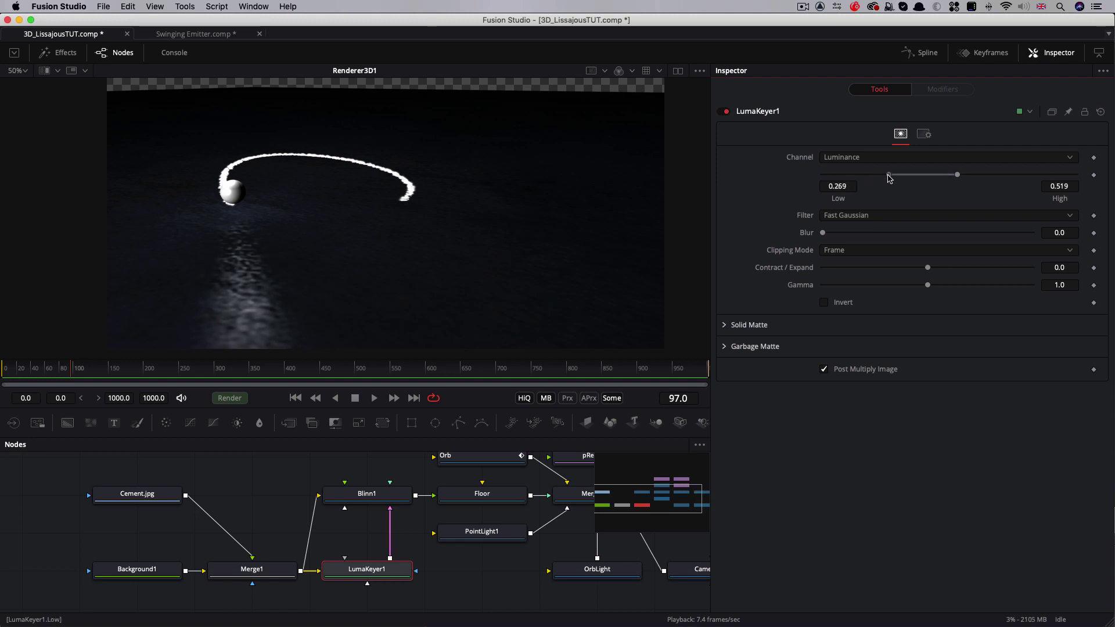
Preview the trimmed reflection, return to frame 62, and shift the floor nodes and Floor left
left_click(374, 398)
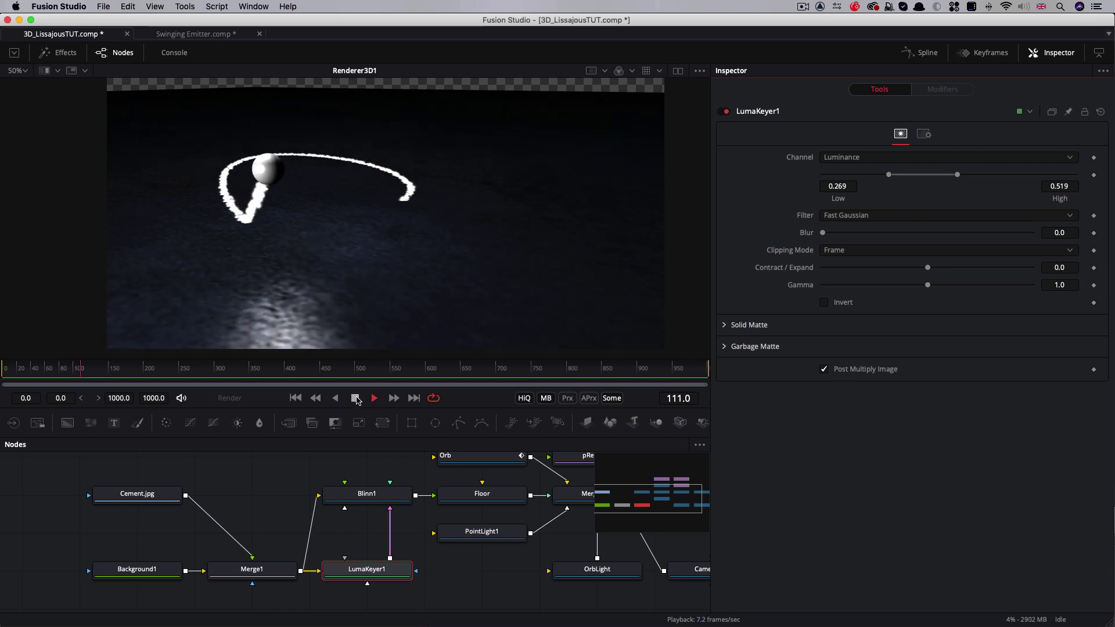
left_click(355, 399)
left_click_drag(93, 371, 47, 372)
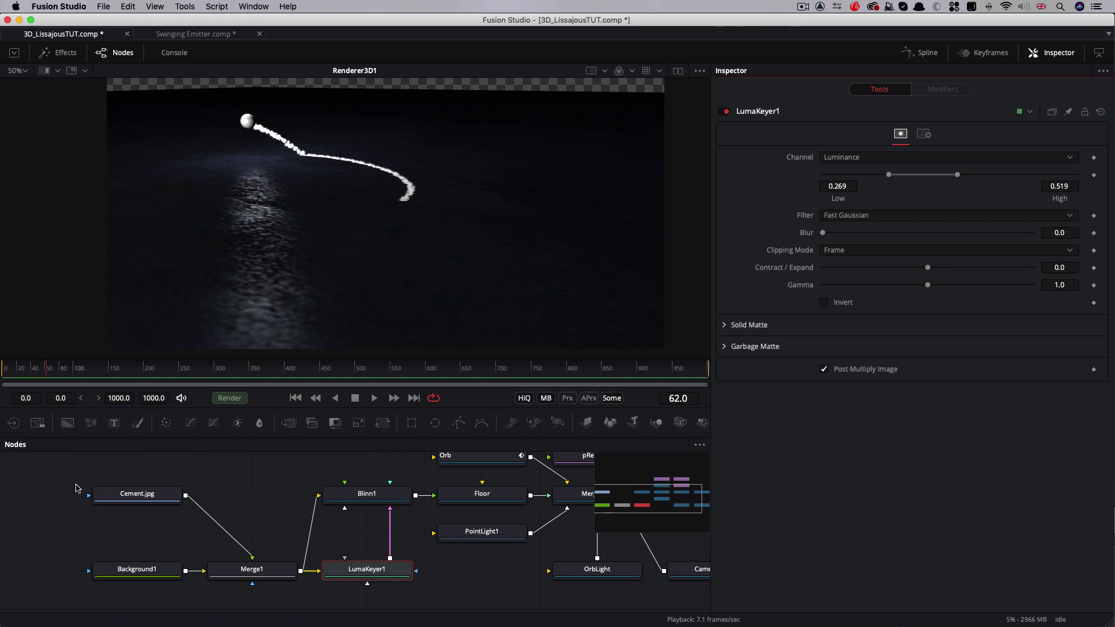
left_click_drag(30, 482, 259, 570)
left_click_drag(488, 497, 376, 498)
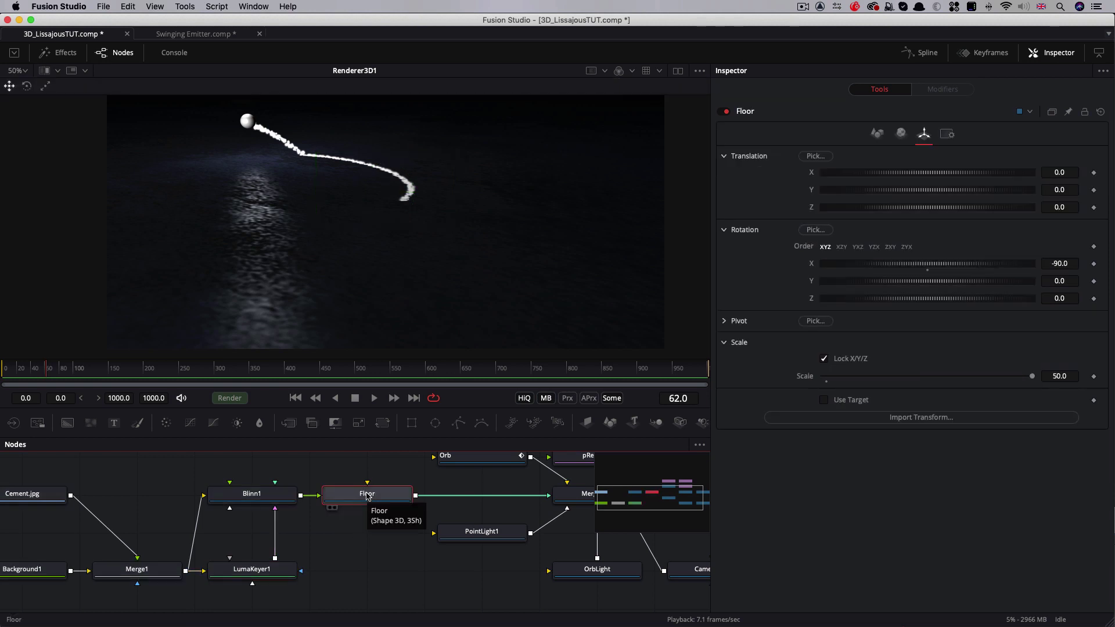
Insert a UV Map 3D node after Floor and add a new Camera 3D node
key("shift+space")
type("uv")
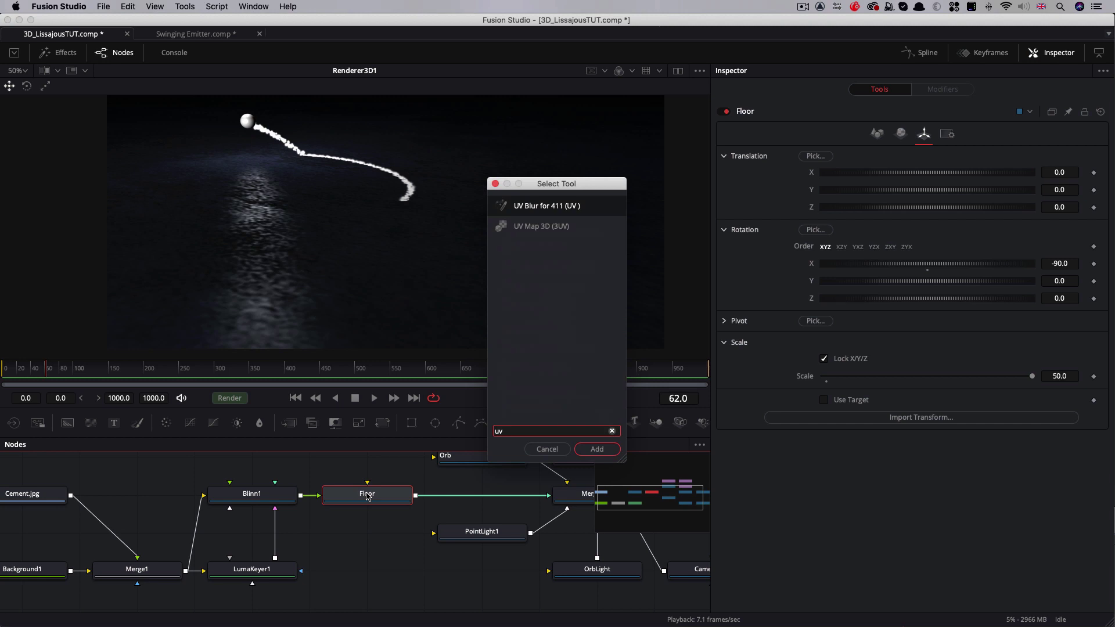
key("Down")
key("Return")
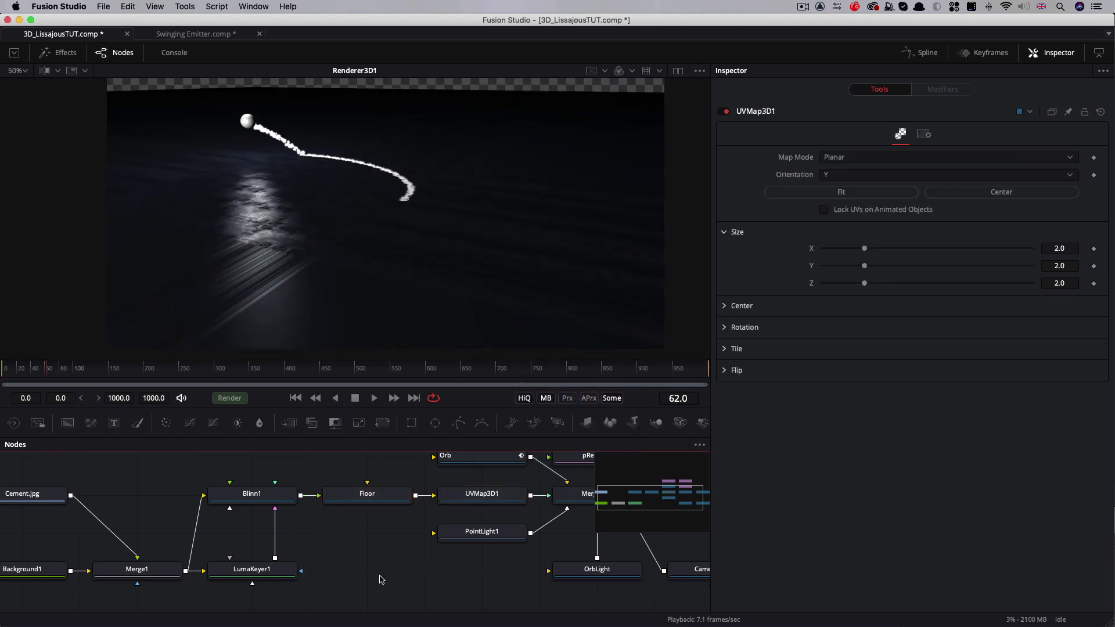
key("shift+space")
type("3cm")
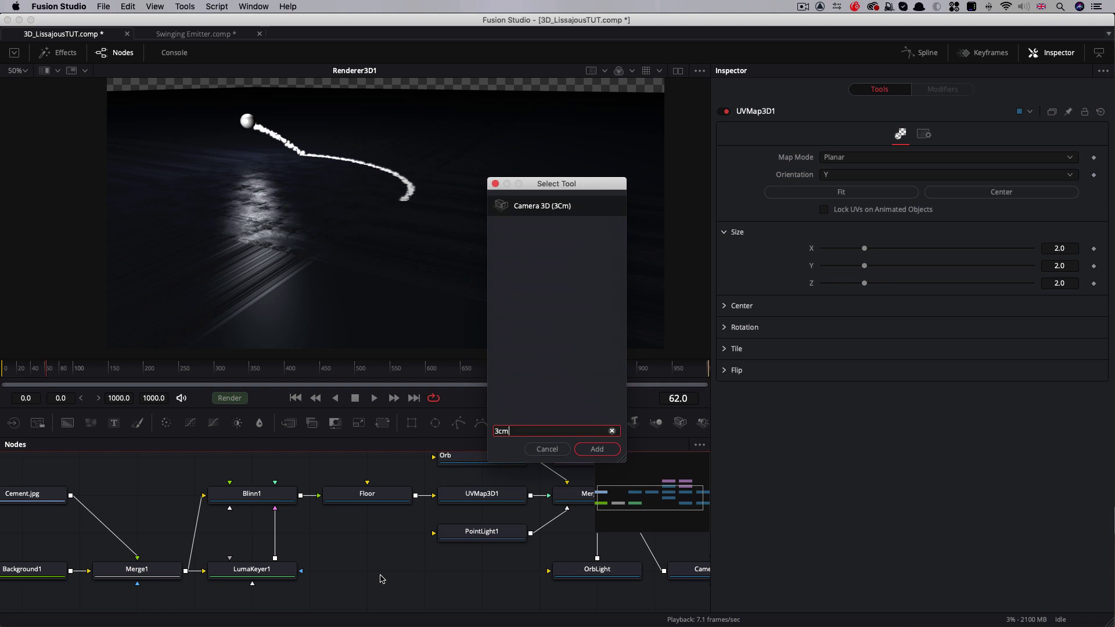
key("Return")
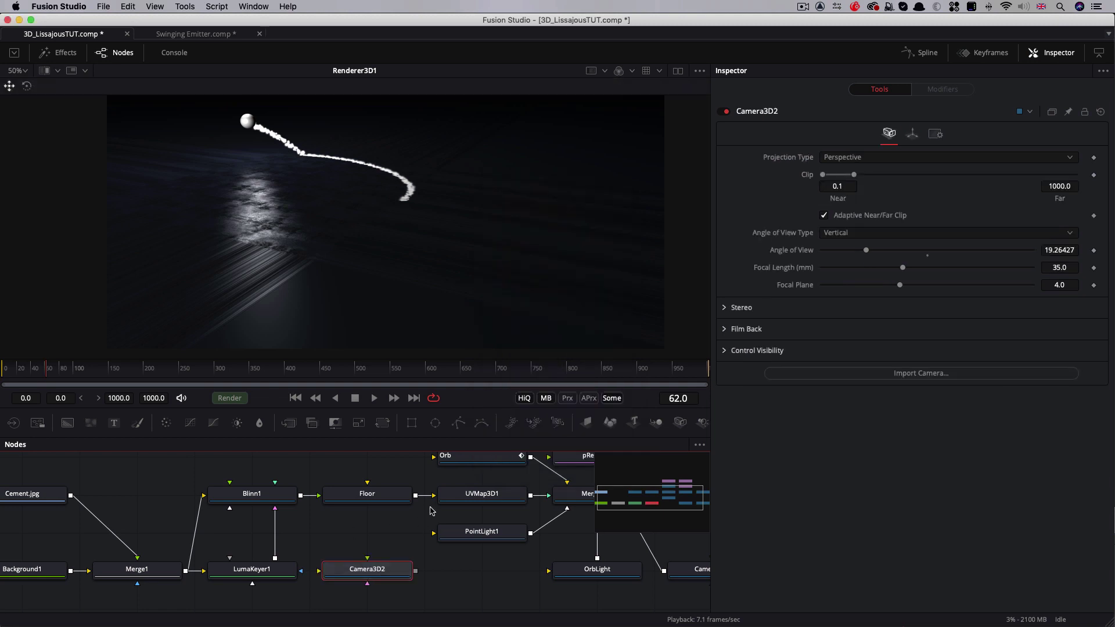
Set UVMap3D1's map mode to Camera and wire the new camera into its camera input
left_click(479, 497)
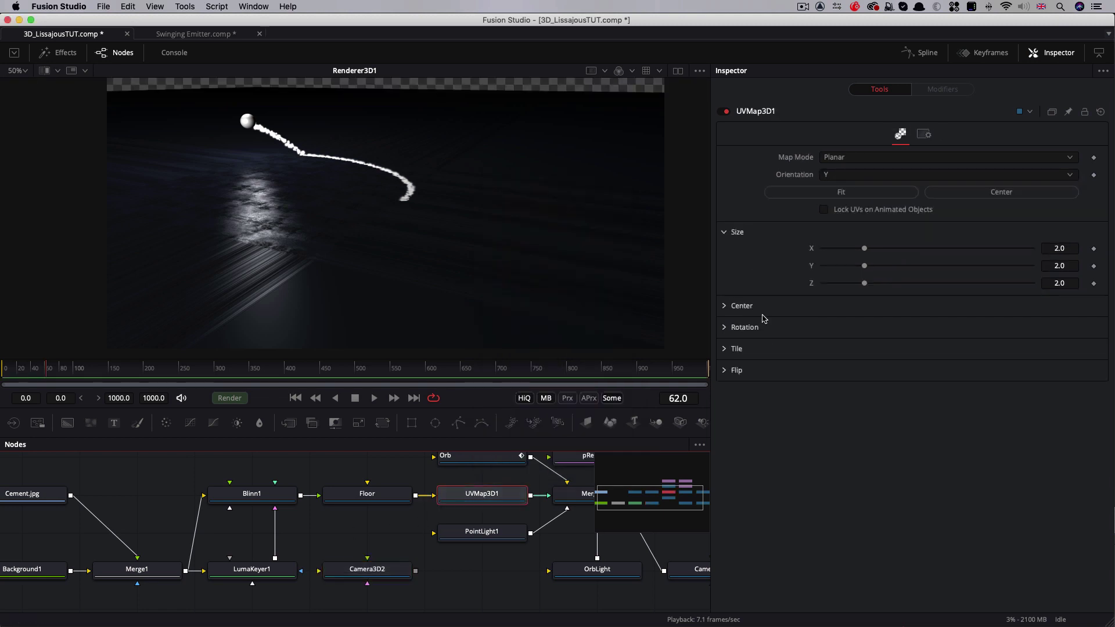
left_click(872, 159)
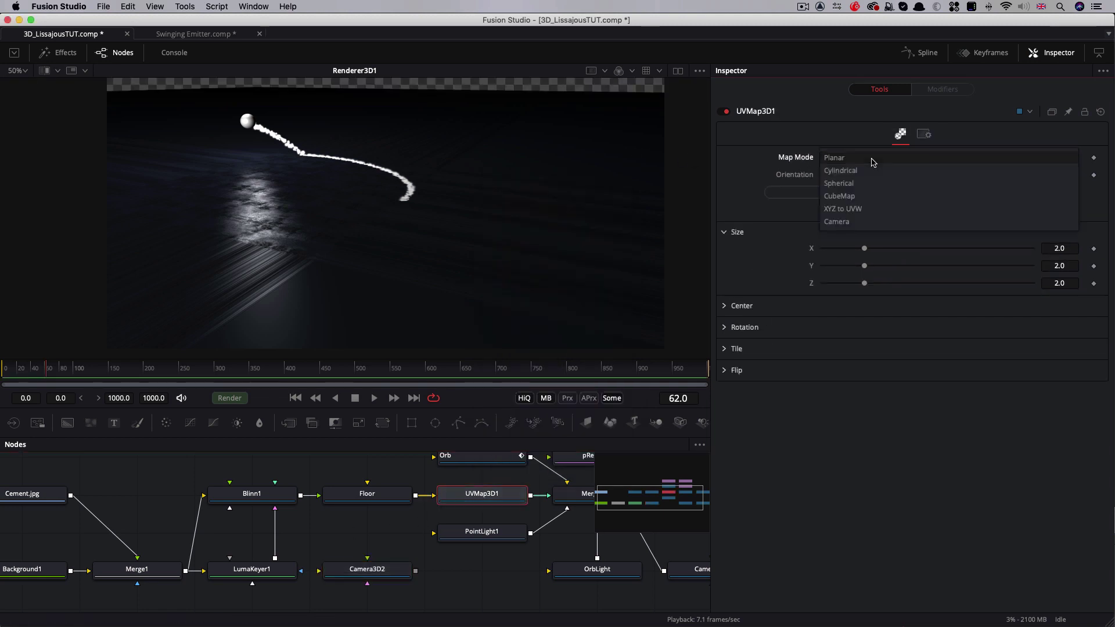
left_click(864, 220)
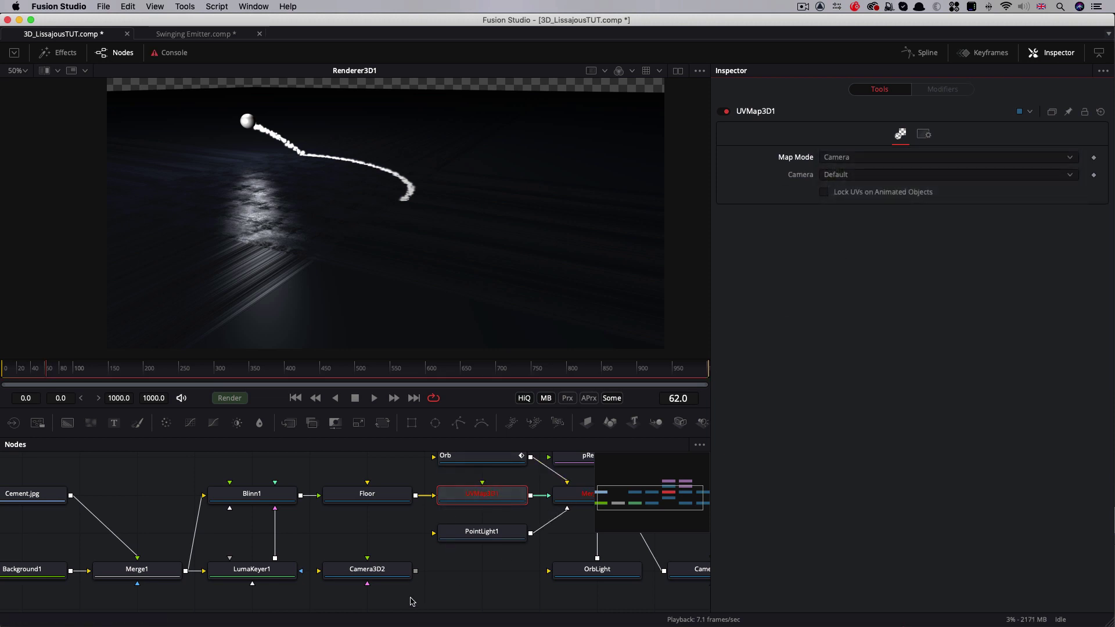
left_click_drag(482, 509, 378, 571)
Rename the new camera node to CameraUV
left_click(378, 571)
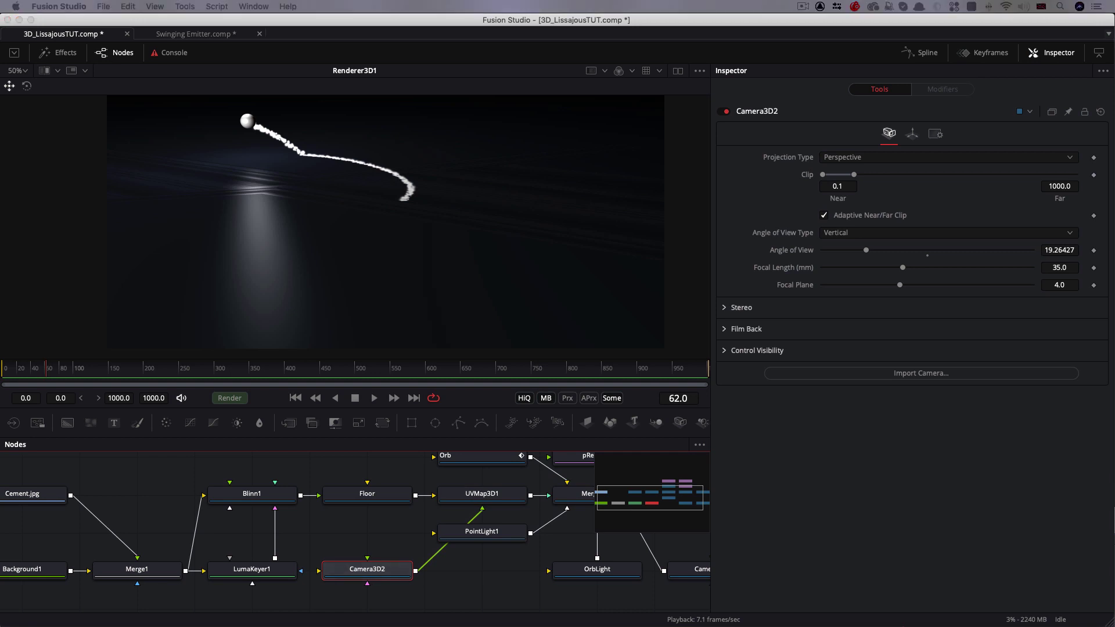
key("F2")
left_click_drag(566, 324, 633, 319)
left_click(554, 339)
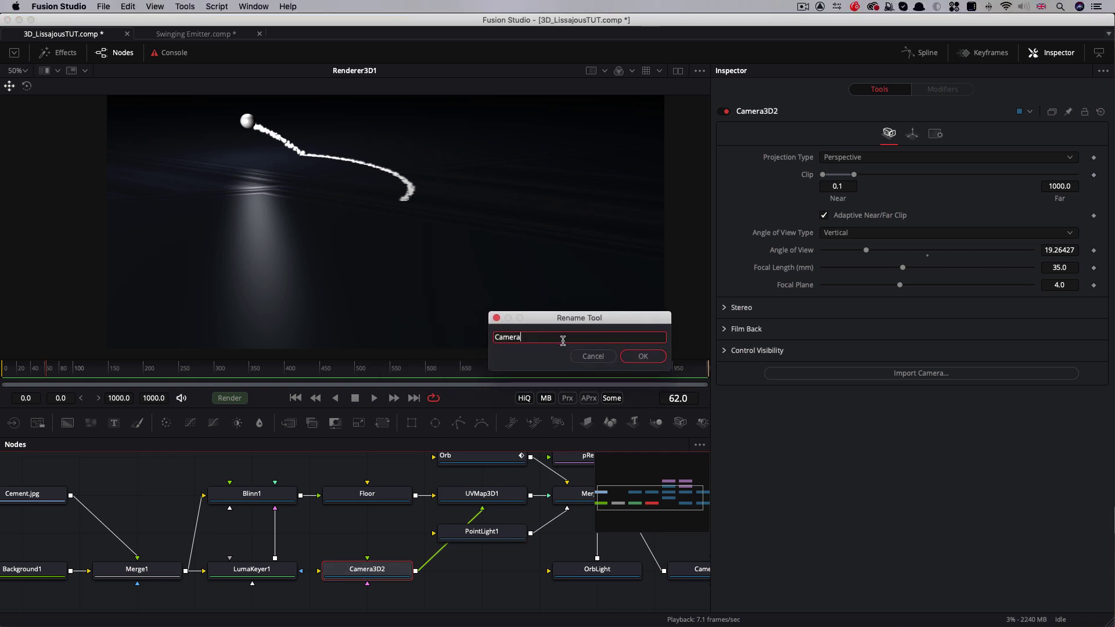
type("UV")
key("Return")
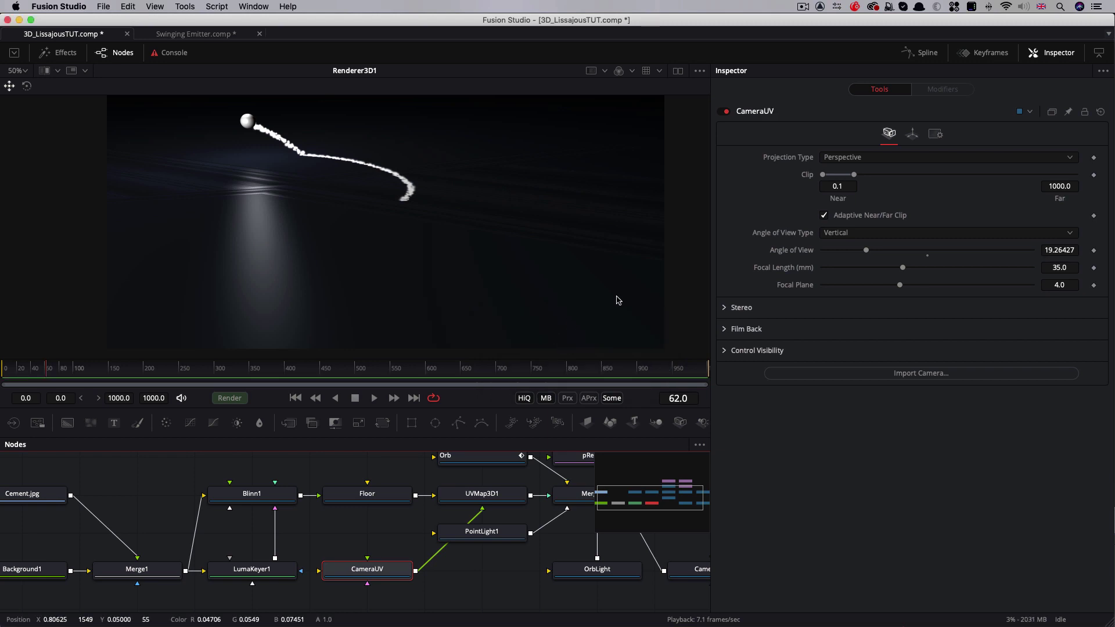
Set CameraUV's X rotation to -85 and its Y translation to 20
left_click(912, 133)
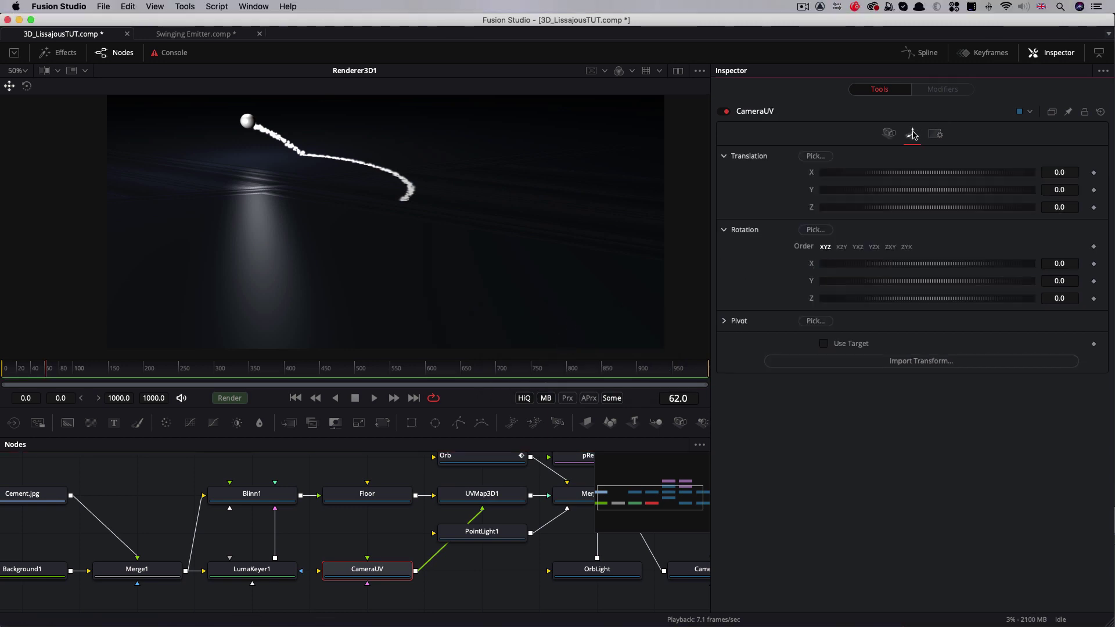
left_click(1068, 264)
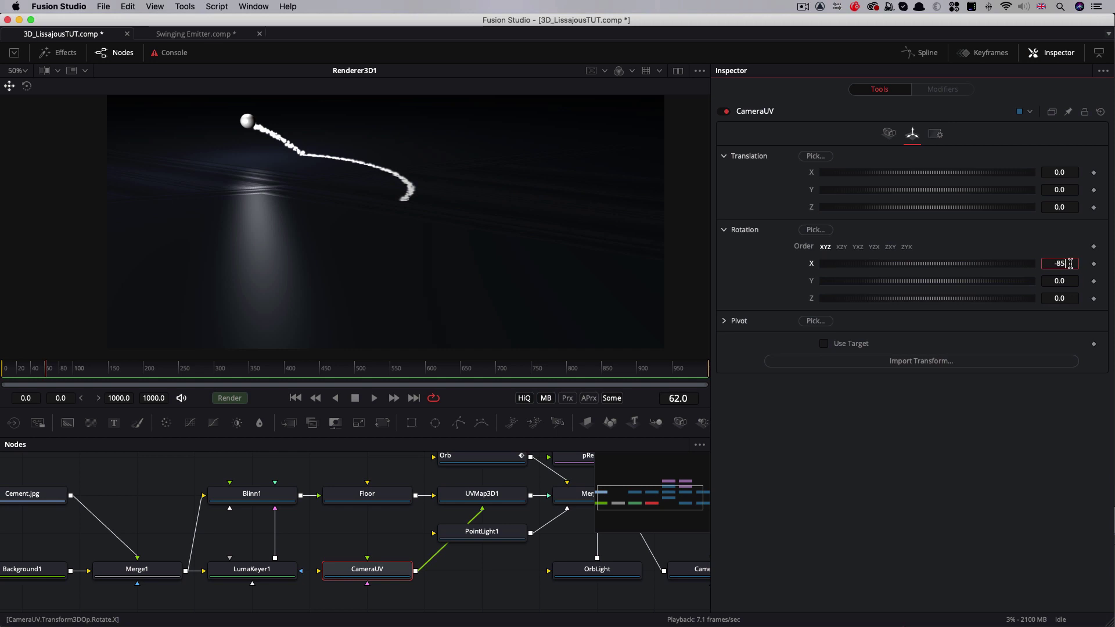
type("-85")
key("Tab")
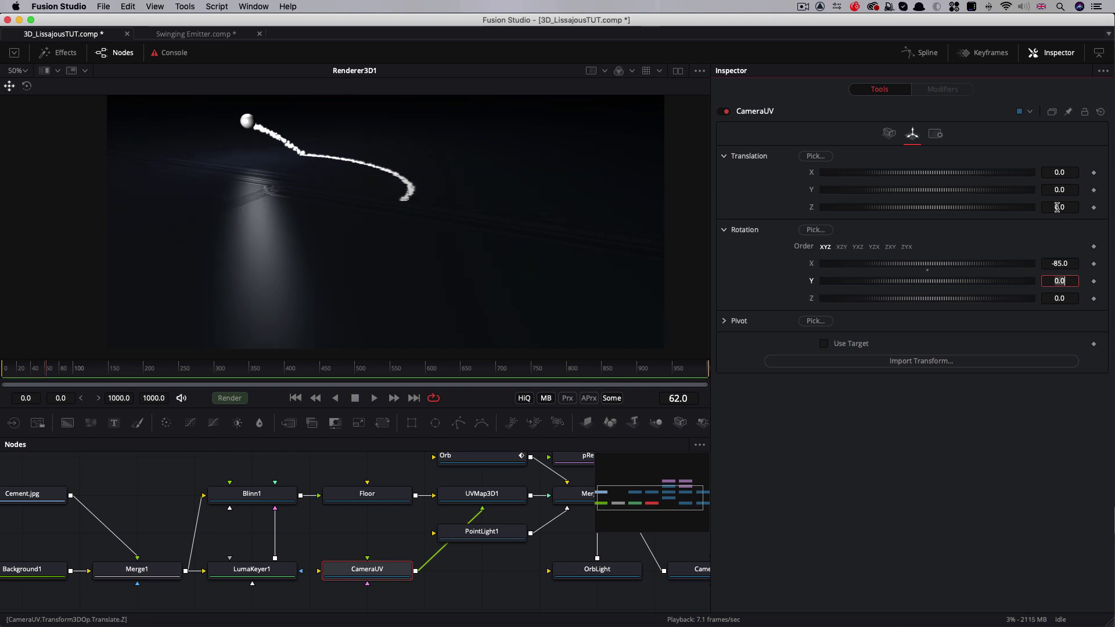
left_click(1073, 190)
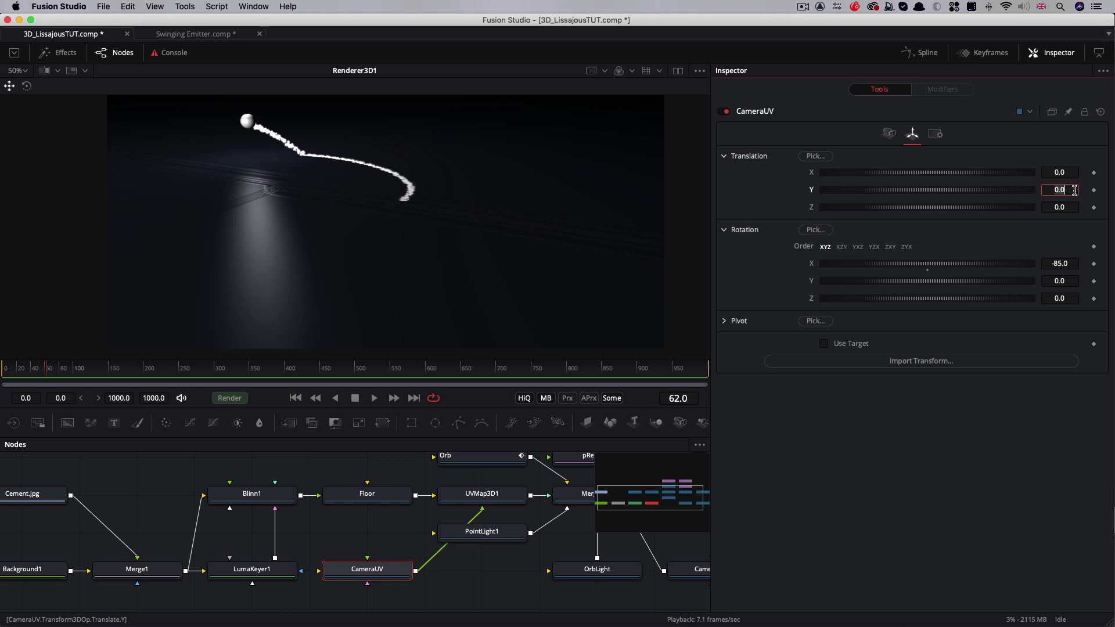
key("Tab")
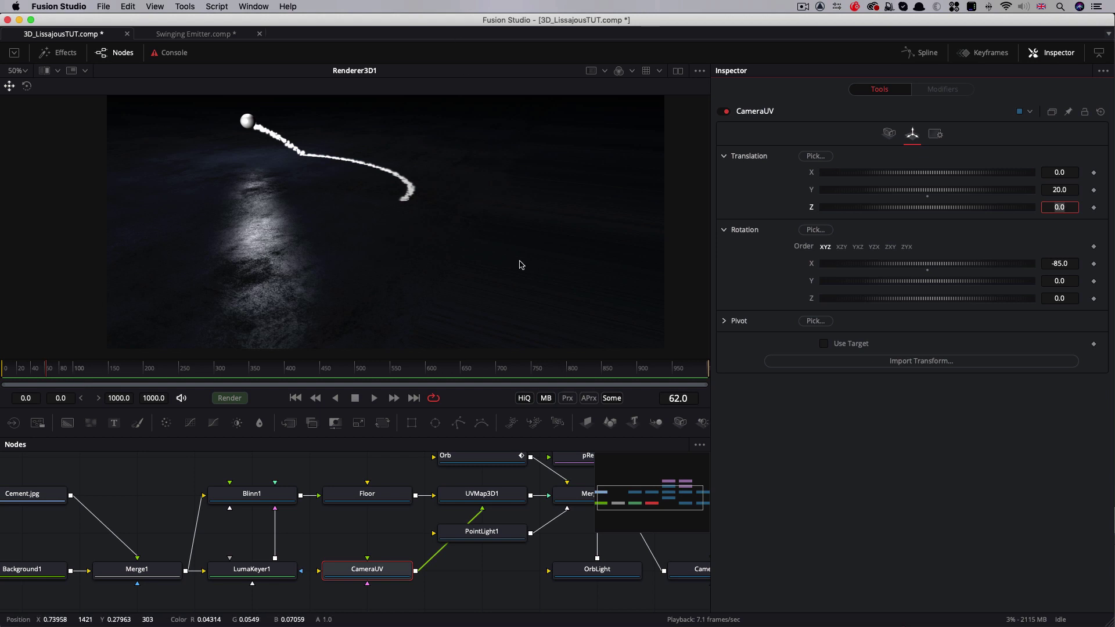
Nudge CameraUV's Z and X positions slightly and toggle UVMap3D1 off and on to compare
left_click_drag(906, 212, 913, 213)
left_click_drag(910, 175, 914, 177)
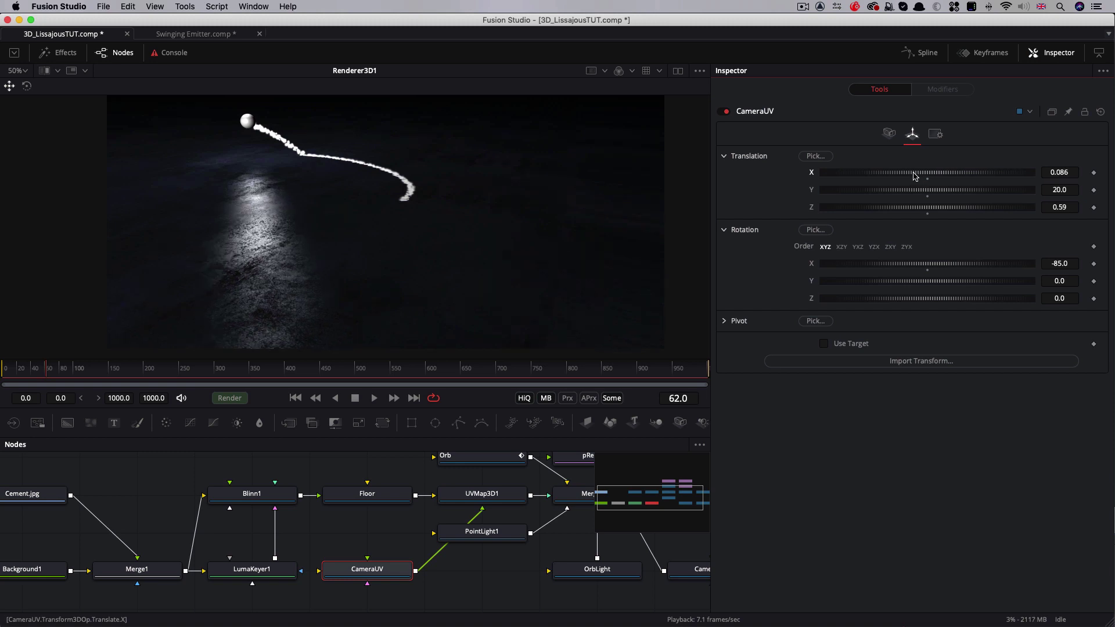
left_click(495, 497)
key("super+p")
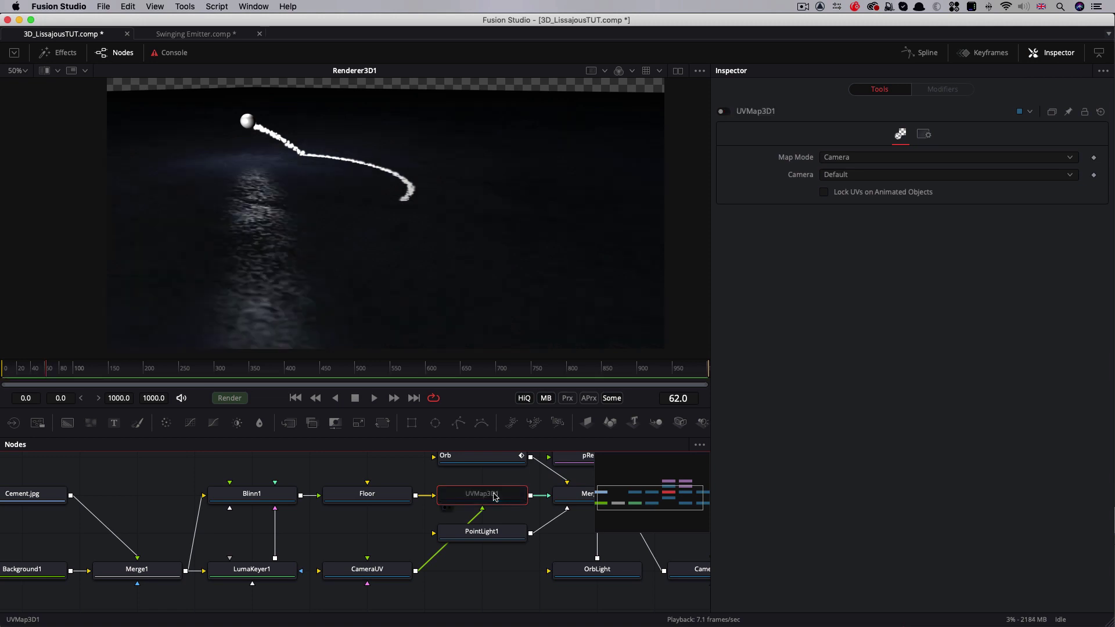
key("super+p")
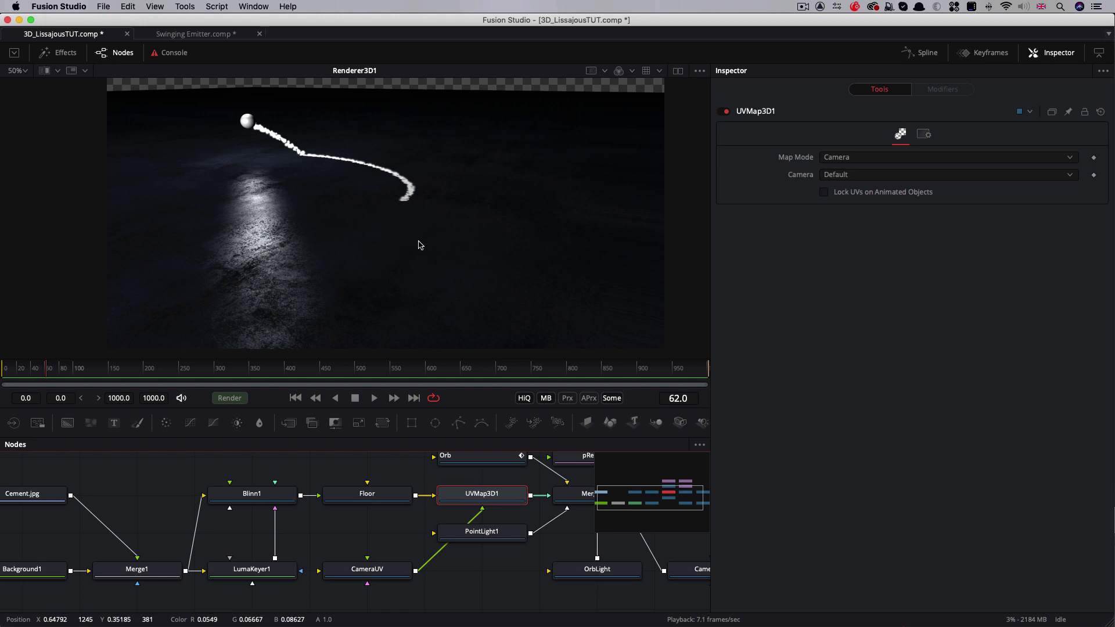
left_click_drag(5, 468, 404, 601)
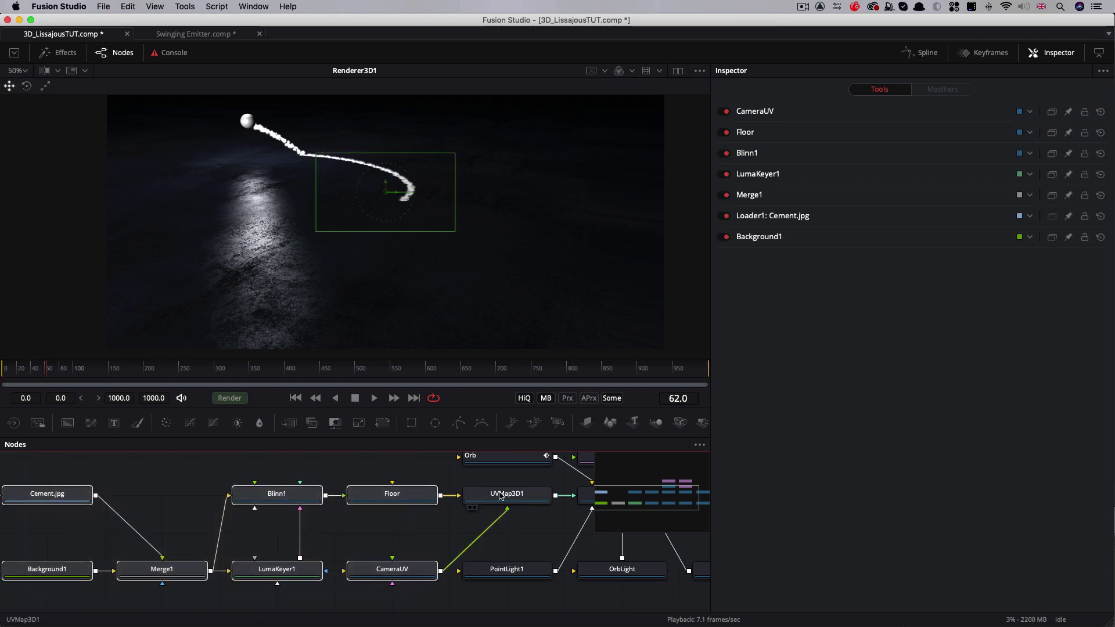
Group the selected floor nodes into Group1 and place it next to Merge3D1
left_click(506, 494)
key("ctrl+g")
left_click_drag(282, 488, 437, 498)
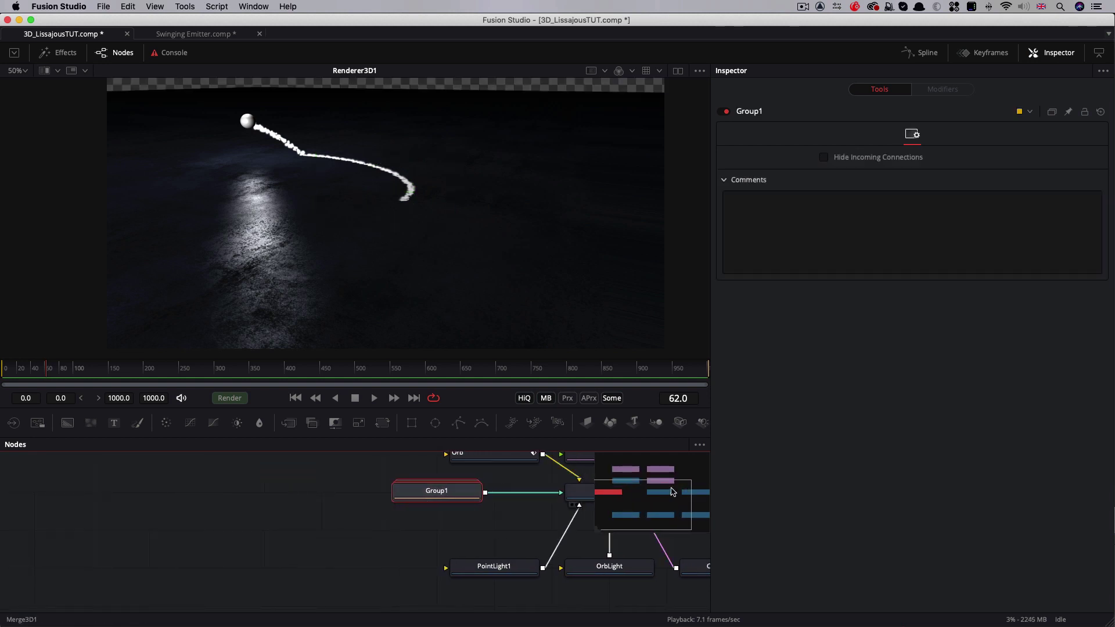
scroll(479, 514, "right", 10)
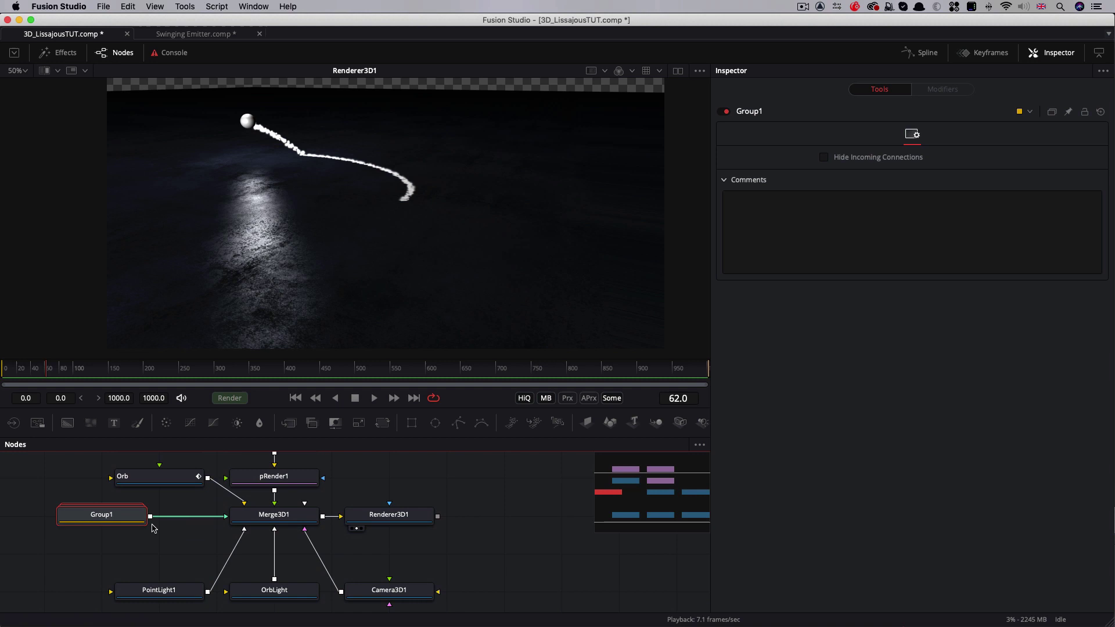
scroll(113, 485, "left", 2)
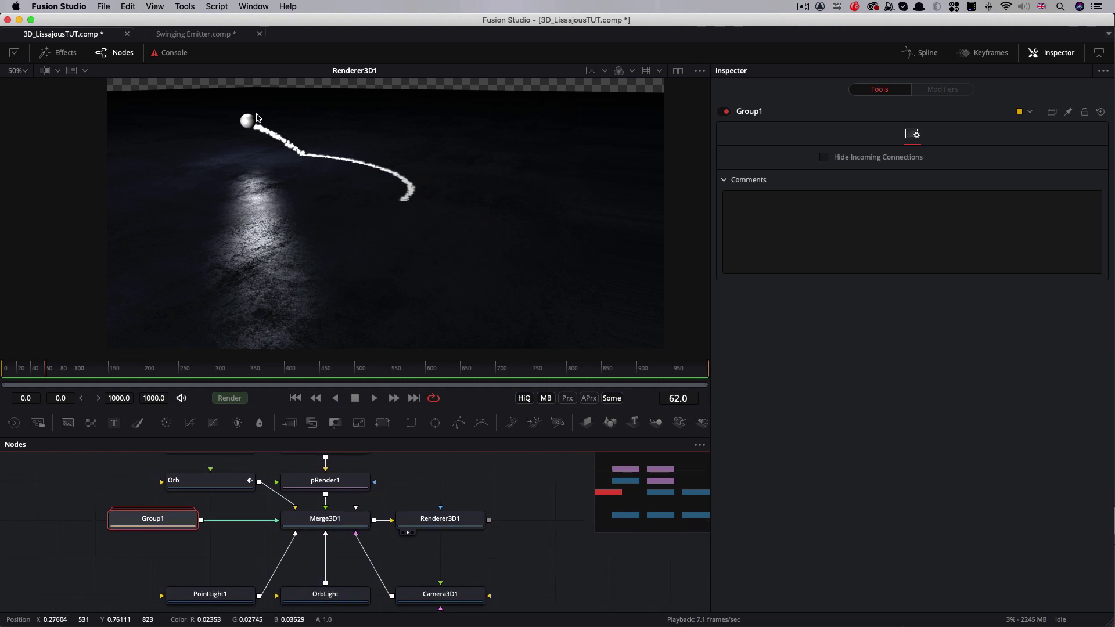
left_click(238, 487)
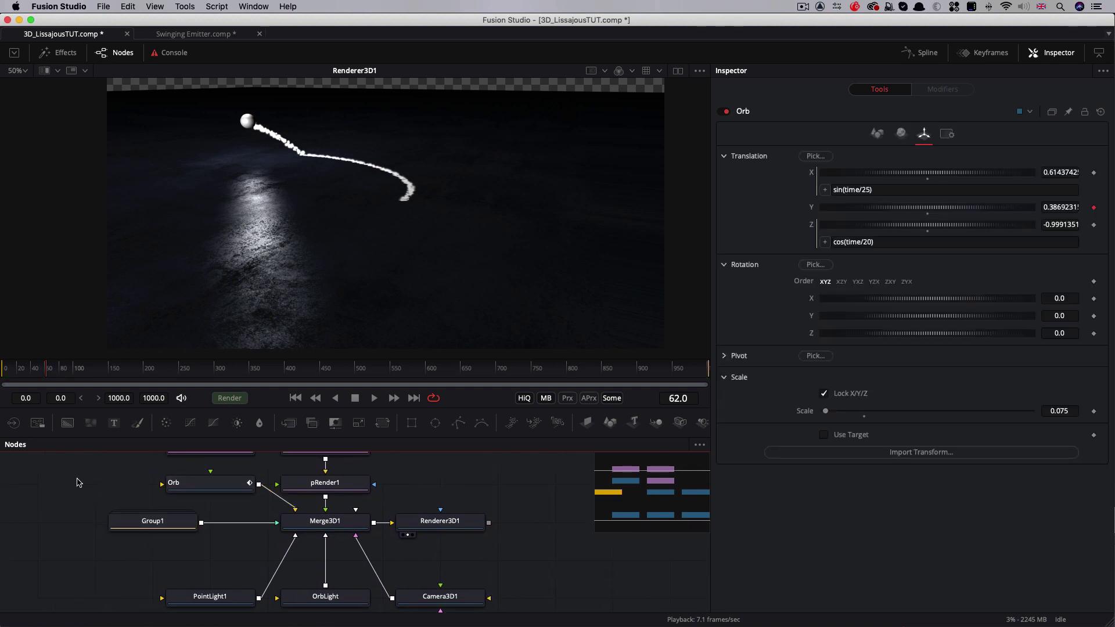
Add a FastNoise node and connect its output to the Orb node
key("shift+space")
type("fa")
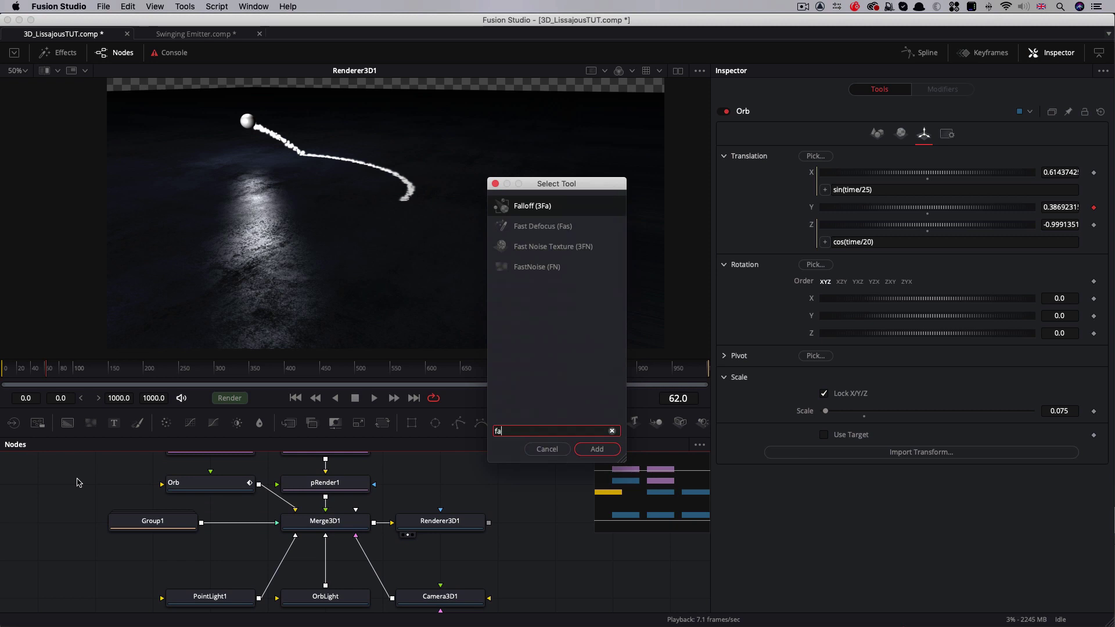
key("Down")
key("Down")
key("Down")
key("Return")
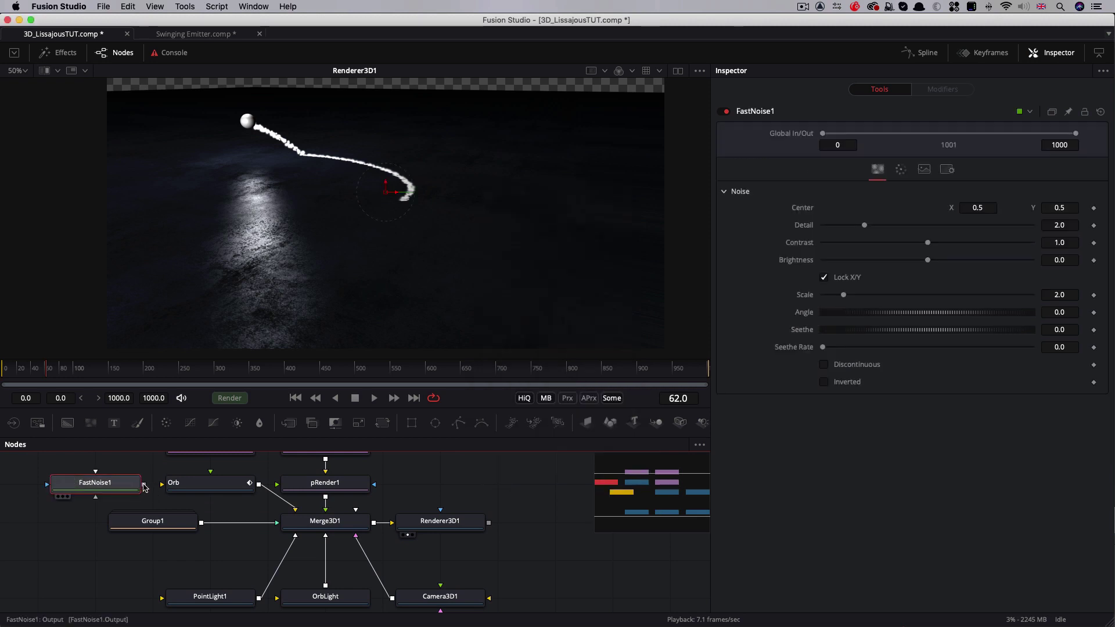
left_click_drag(143, 485, 214, 488)
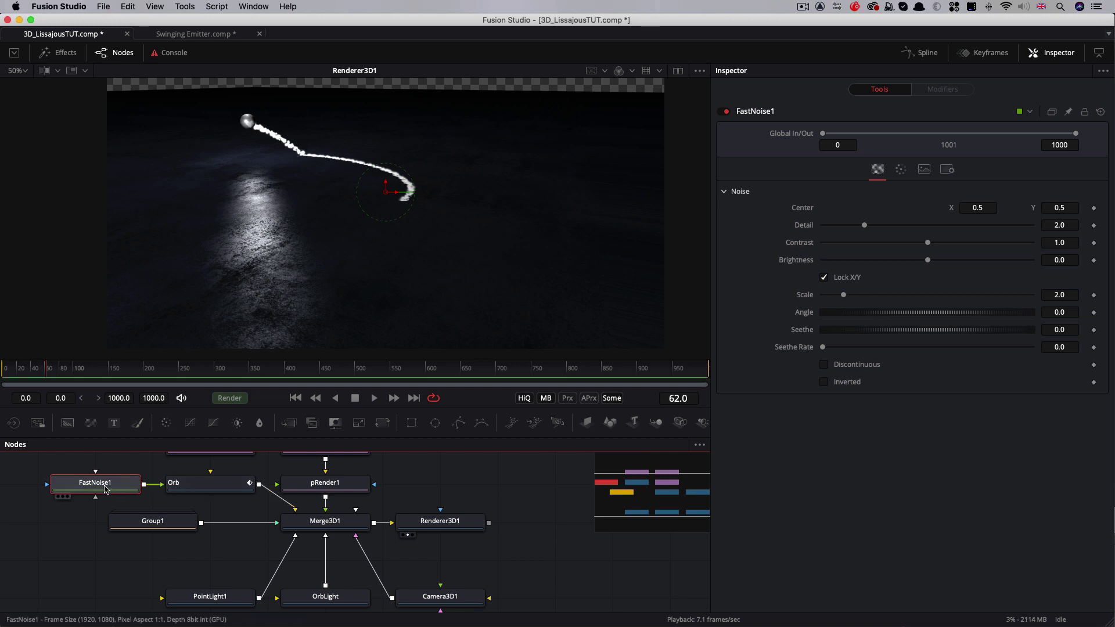
Set FastNoise1 to Contrast 2.133, Scale 4.21 and Seethe Rate 0.6
scroll(104, 488, "down", 1)
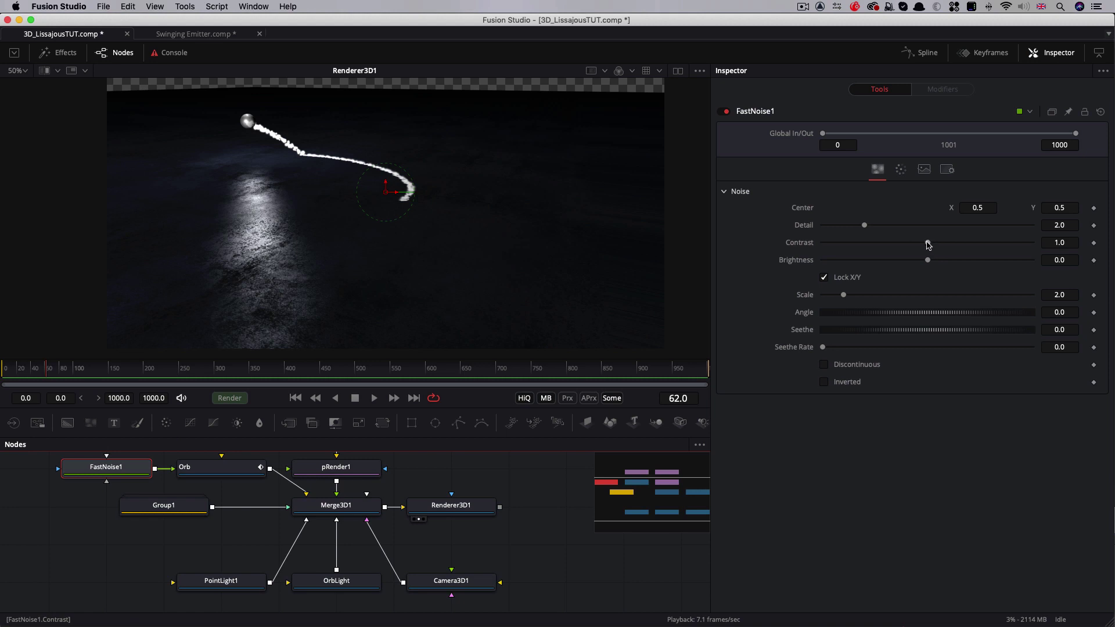
left_click_drag(928, 244, 963, 249)
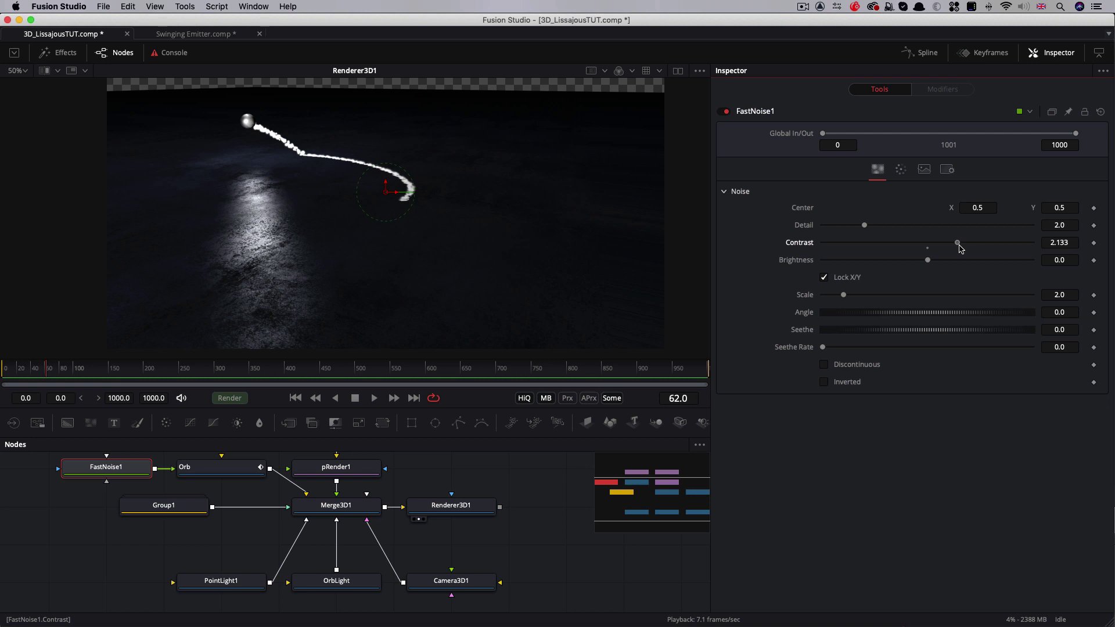
left_click_drag(844, 299, 880, 300)
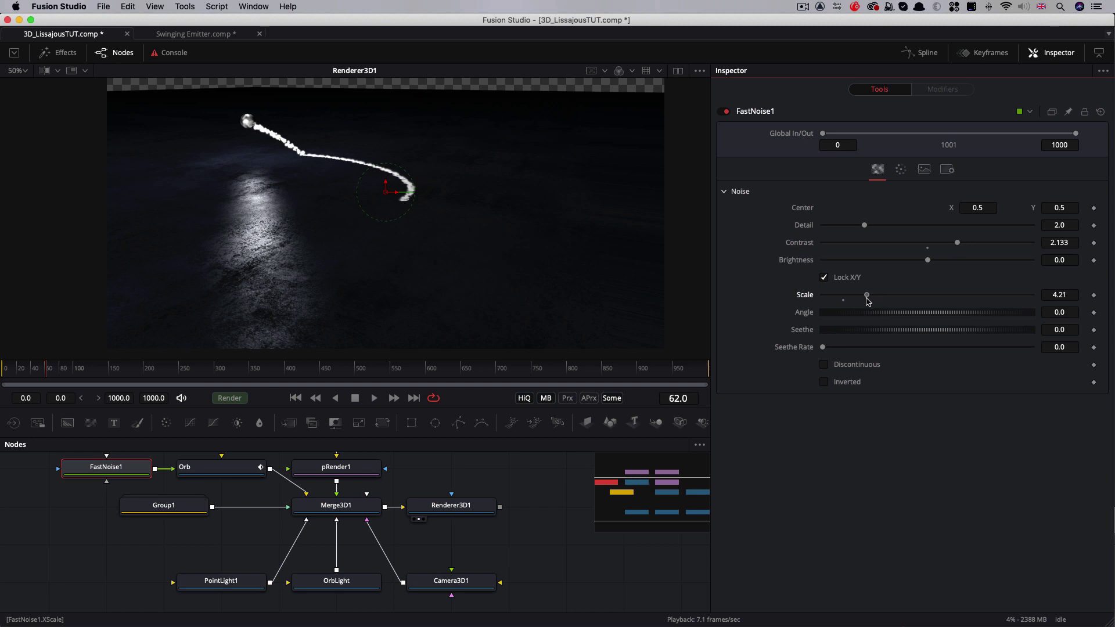
left_click(1073, 347)
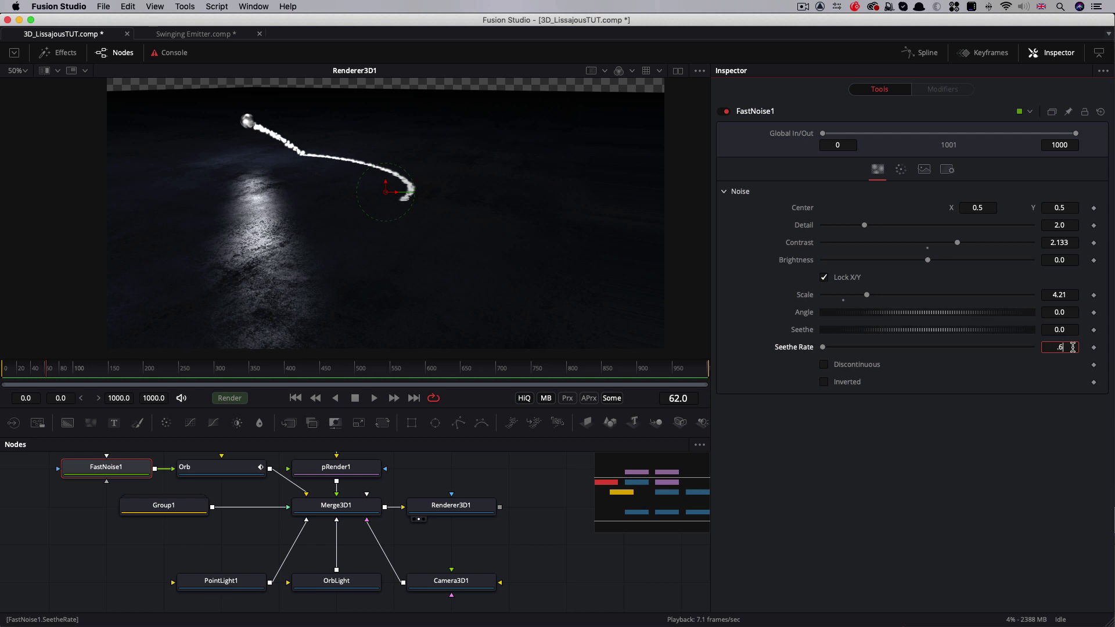
type(".6")
key("Tab")
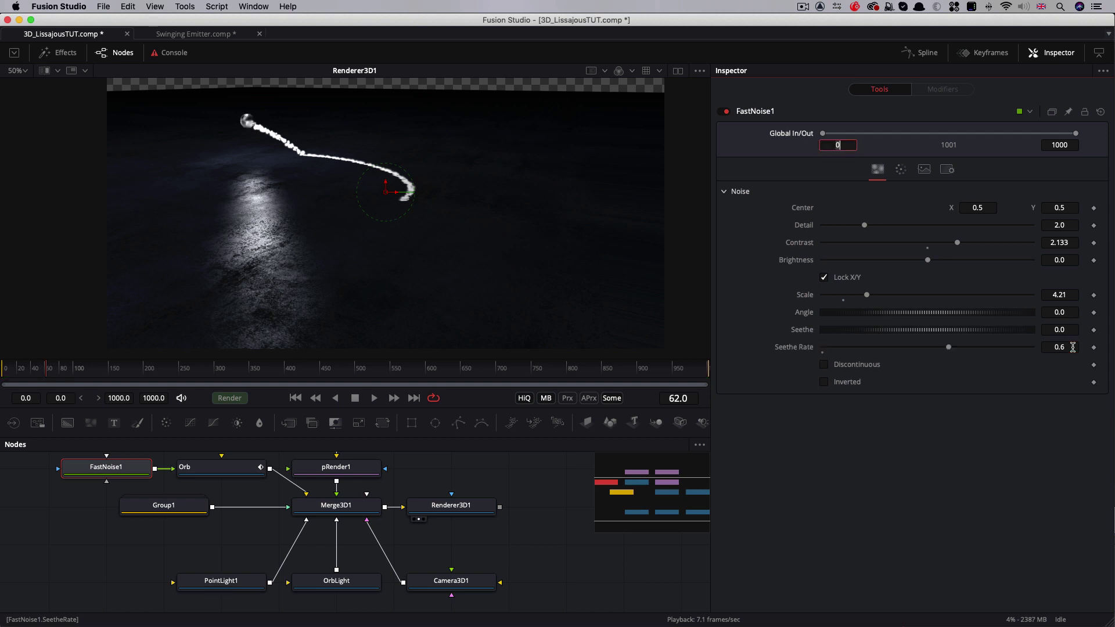
Rewind and play the timeline to preview the animated noise
left_click(296, 399)
left_click(374, 399)
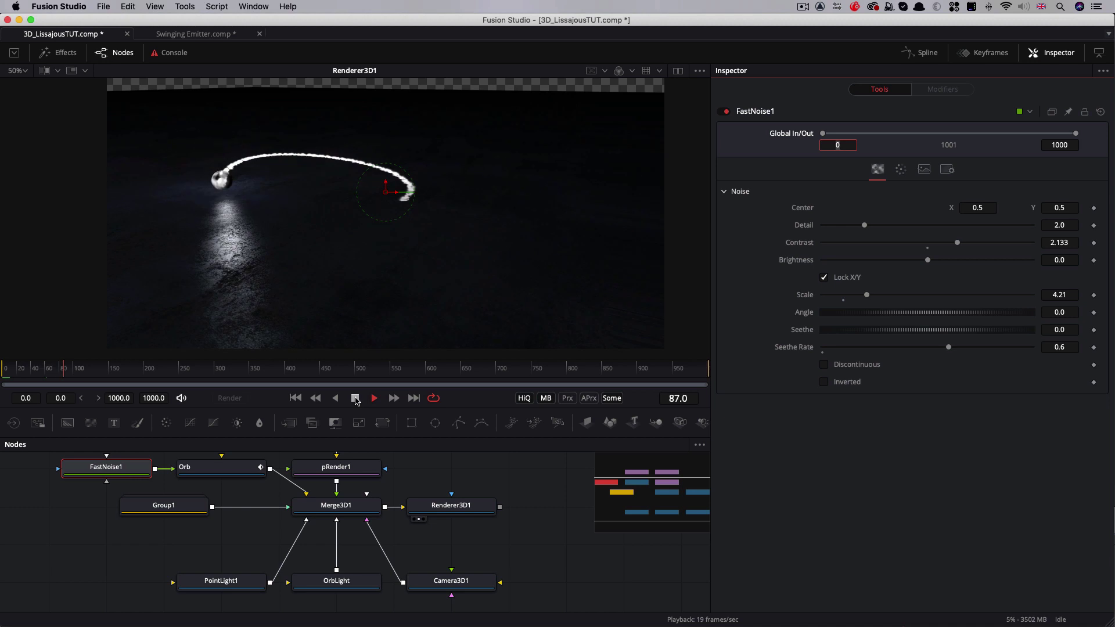
left_click(356, 398)
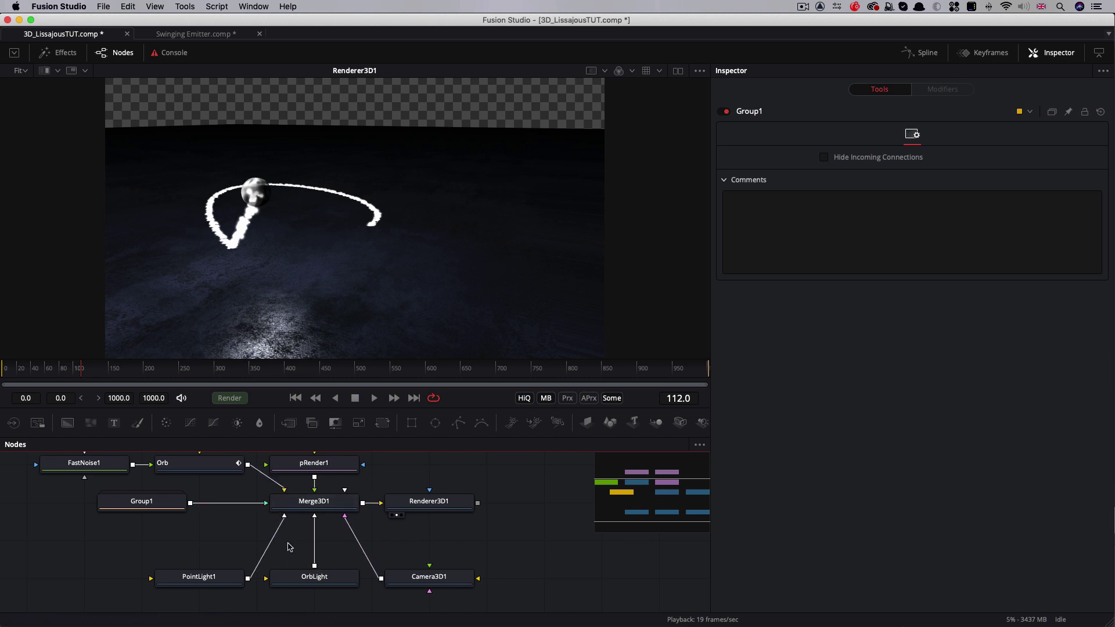
Add Merge3D2, feed pRender1 and the Orb into it, and move FastNoise1 and Orb beside the particles
scroll(406, 511, "up", 3)
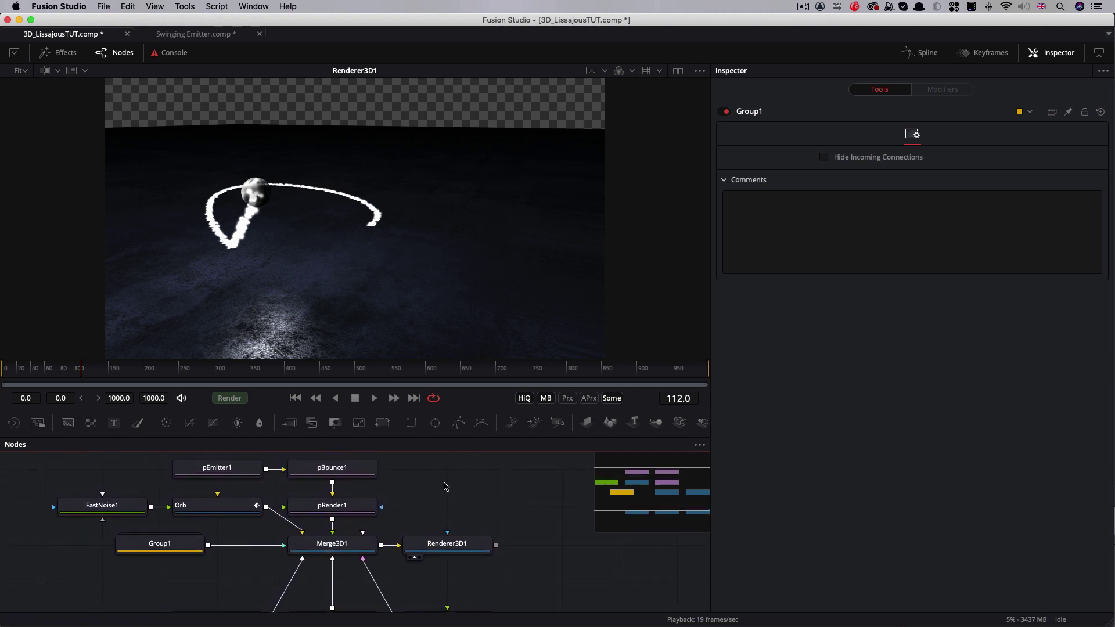
key("shift+space")
type("merge3d")
key("Return")
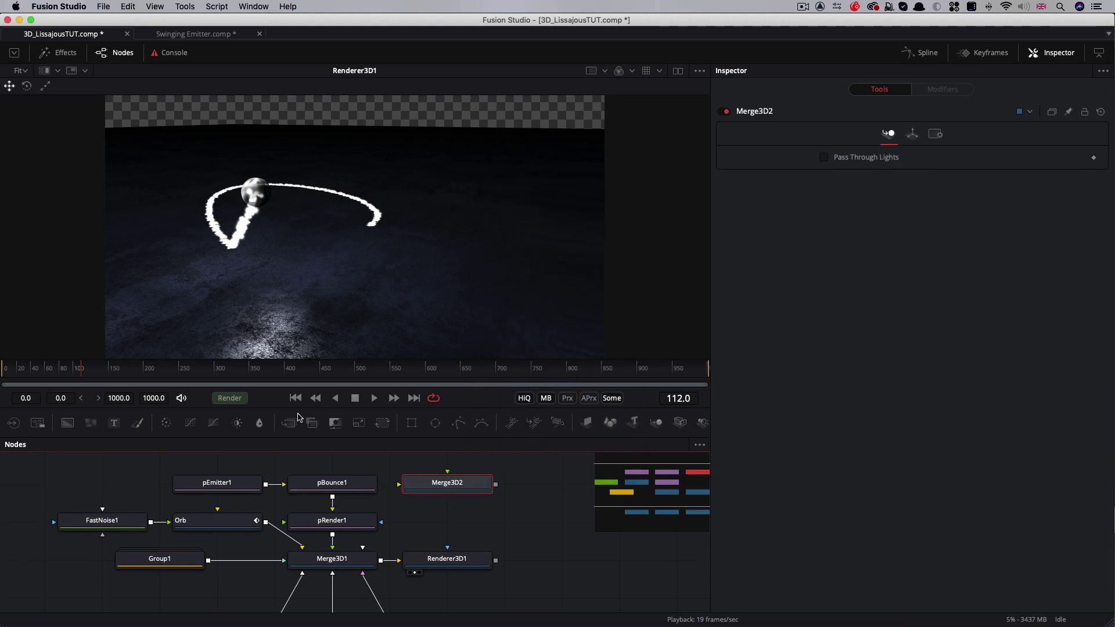
left_click_drag(332, 534, 453, 493)
left_click(358, 526)
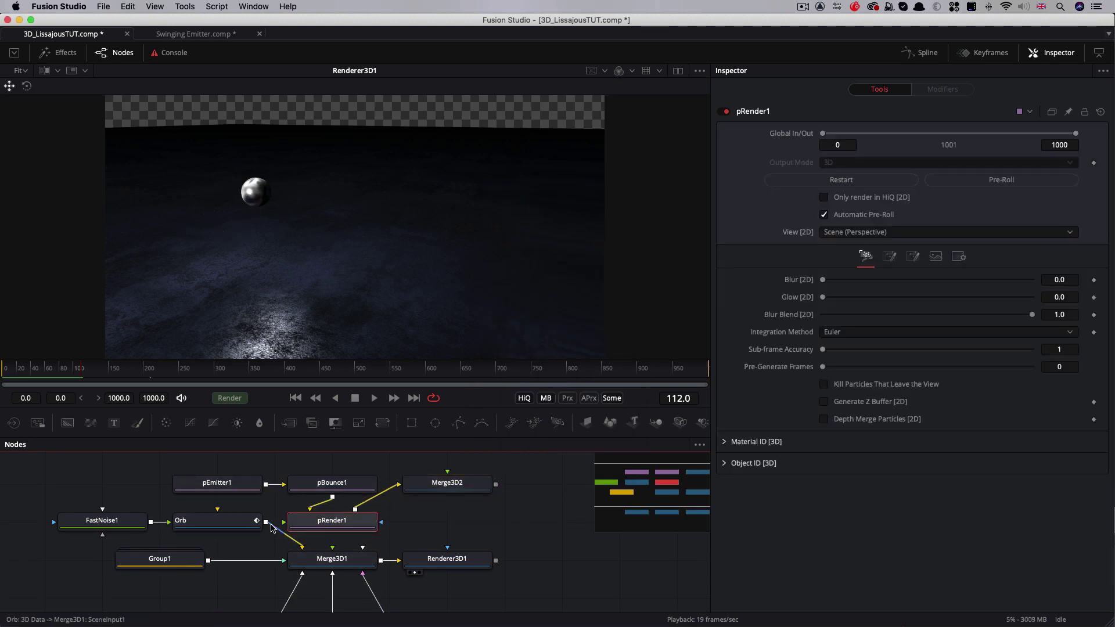
left_click_drag(314, 543, 445, 485)
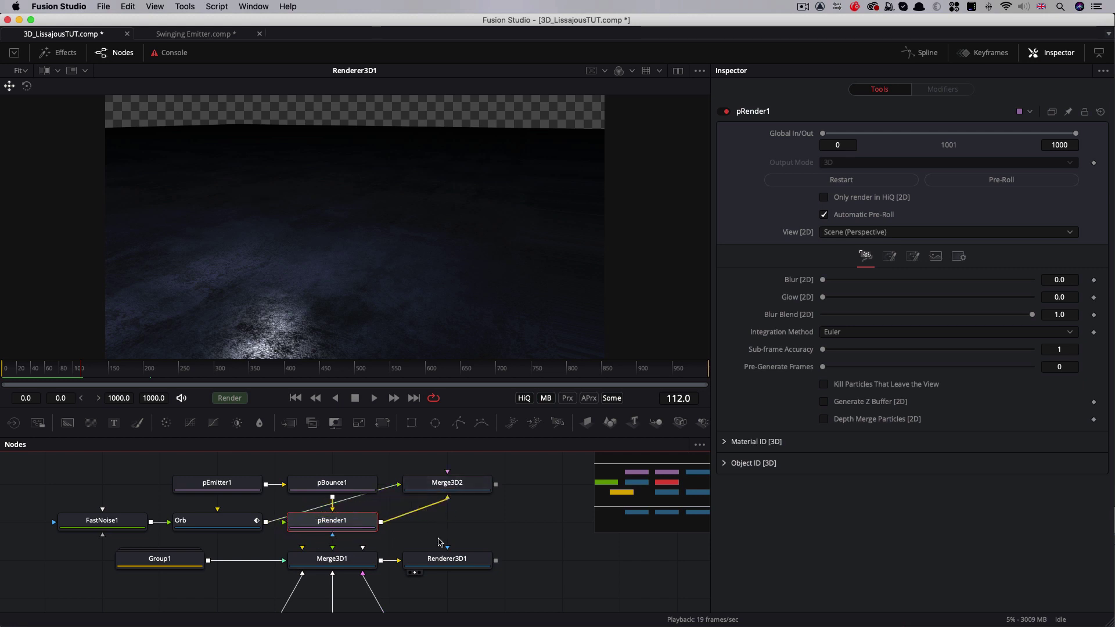
scroll(81, 513, "up", 3)
left_click_drag(34, 533, 347, 475)
scroll(465, 527, "up", 1)
Add Renderer3D2 after Merge3D2 using the OpenGL renderer with Sorted (accurate) transparency
left_click(464, 528)
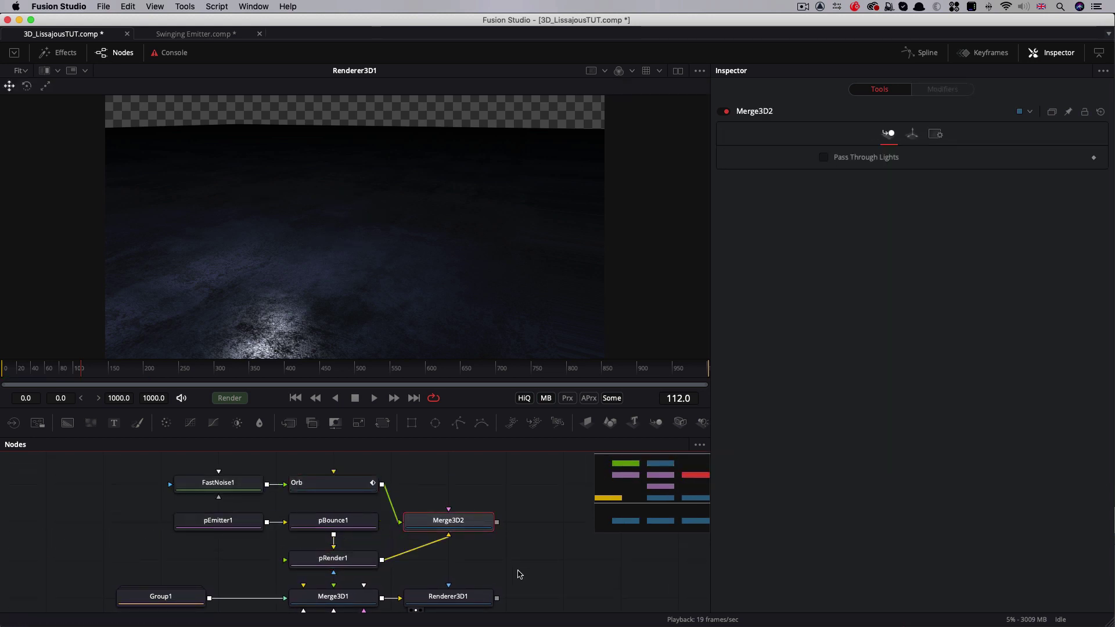
key("shift+space")
type("3m")
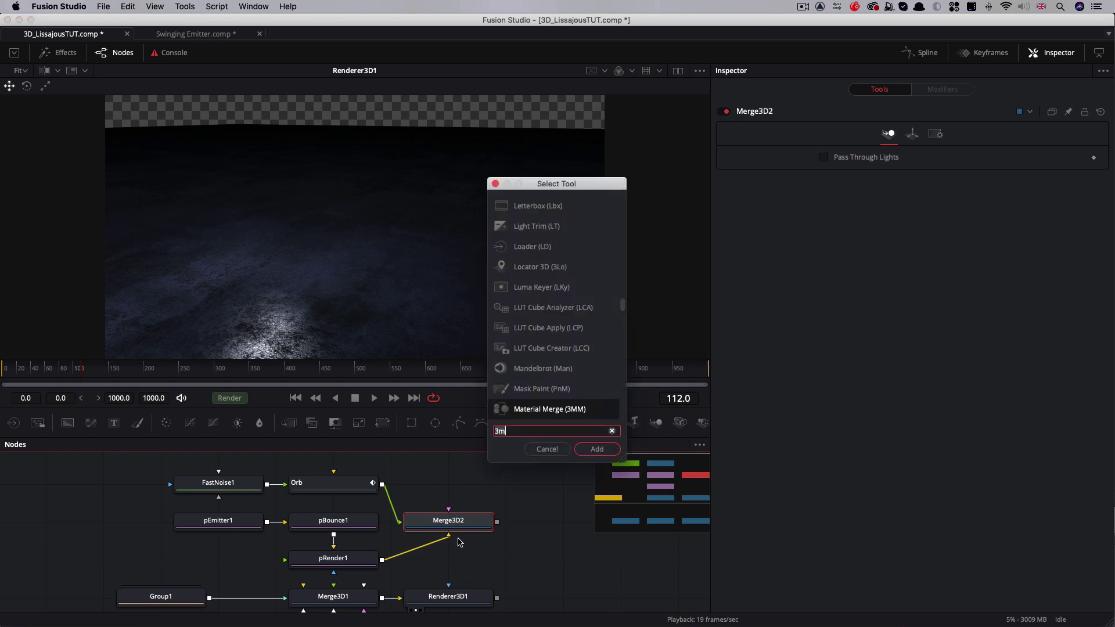
key("BackSpace")
type("rn")
key("Return")
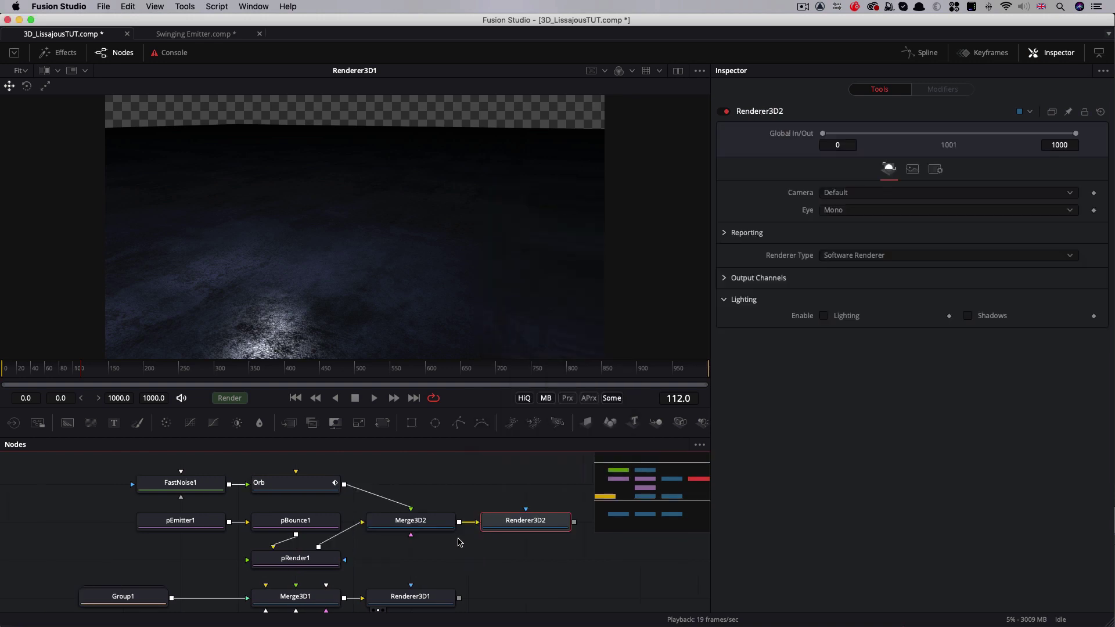
left_click(848, 257)
left_click(856, 232)
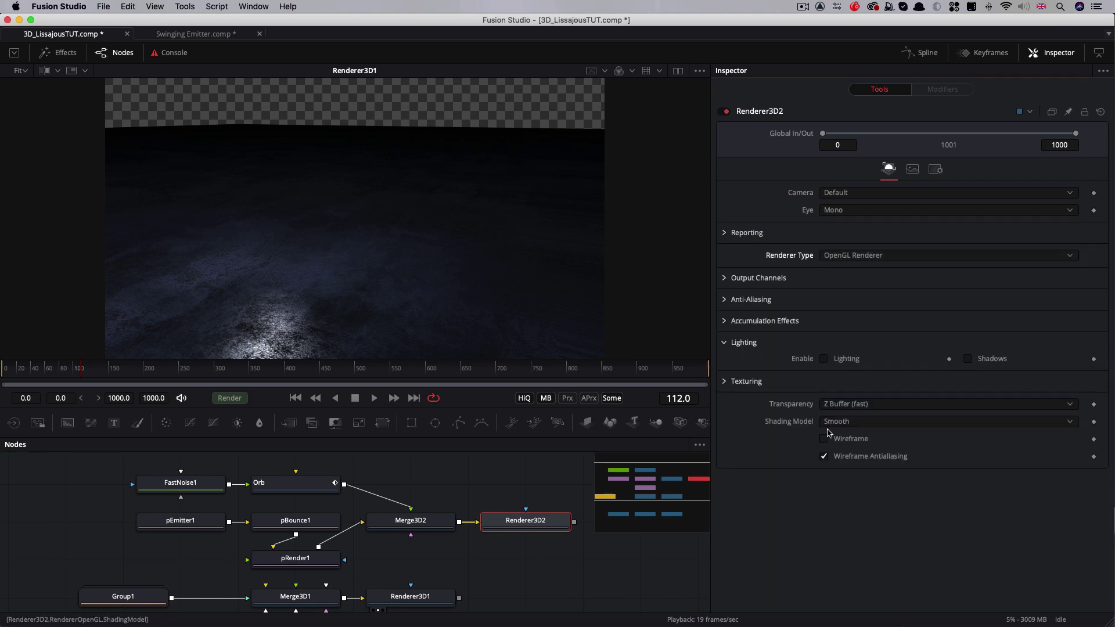
left_click(861, 404)
left_click(851, 417)
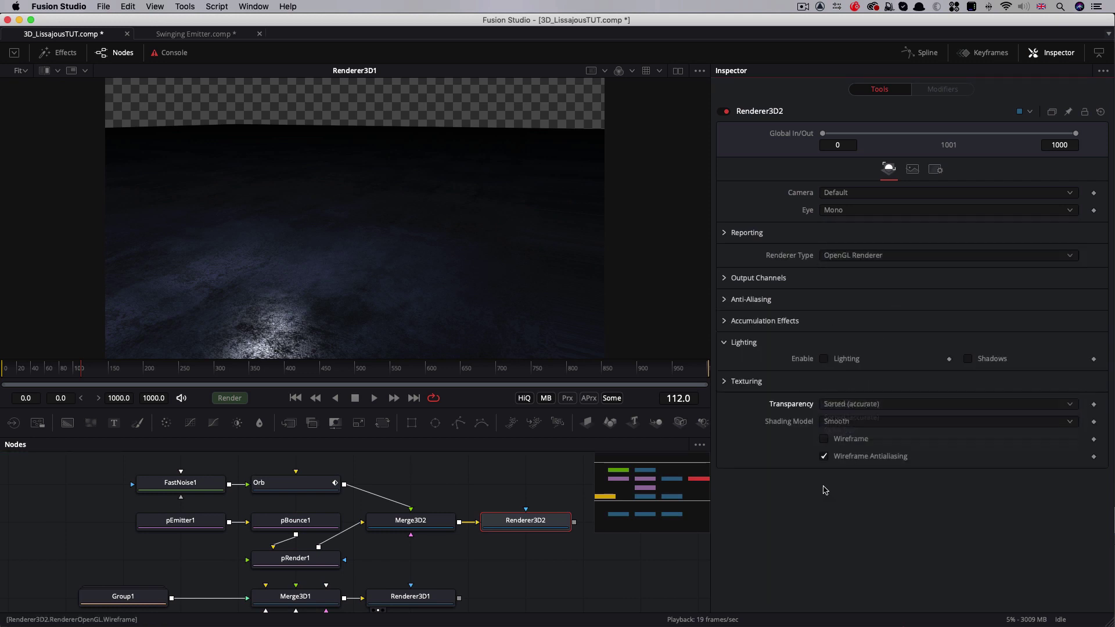
Combine Renderer3D2 and Renderer3D1 in Merge2 and connect Camera3D1 into Merge3D2
scroll(552, 557, "right", 3)
scroll(545, 558, "right", 3)
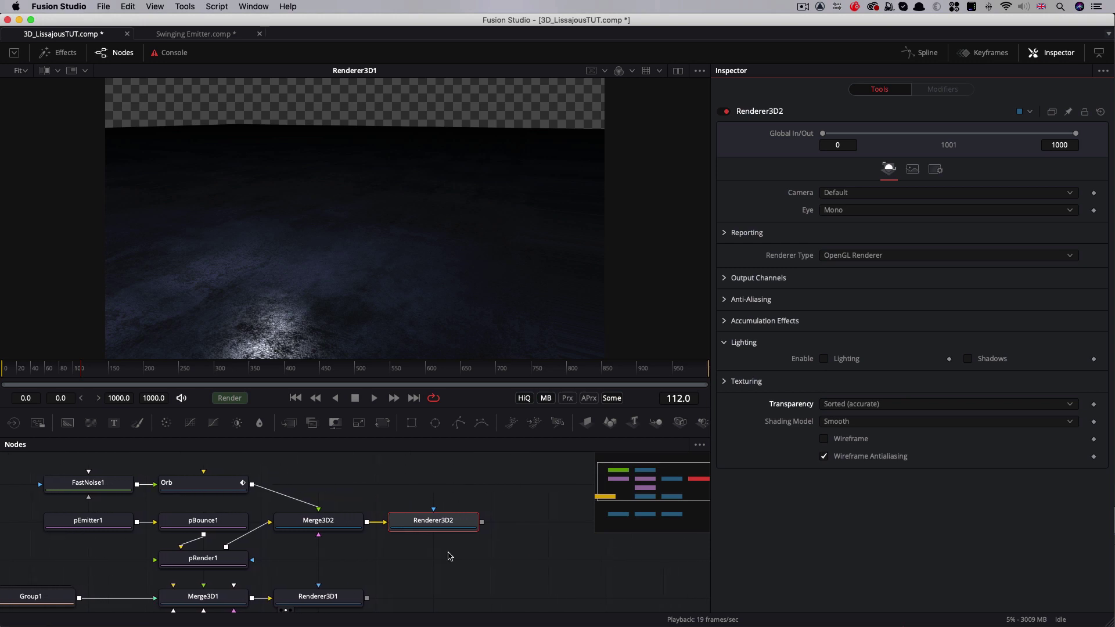
left_click_drag(316, 590, 430, 591)
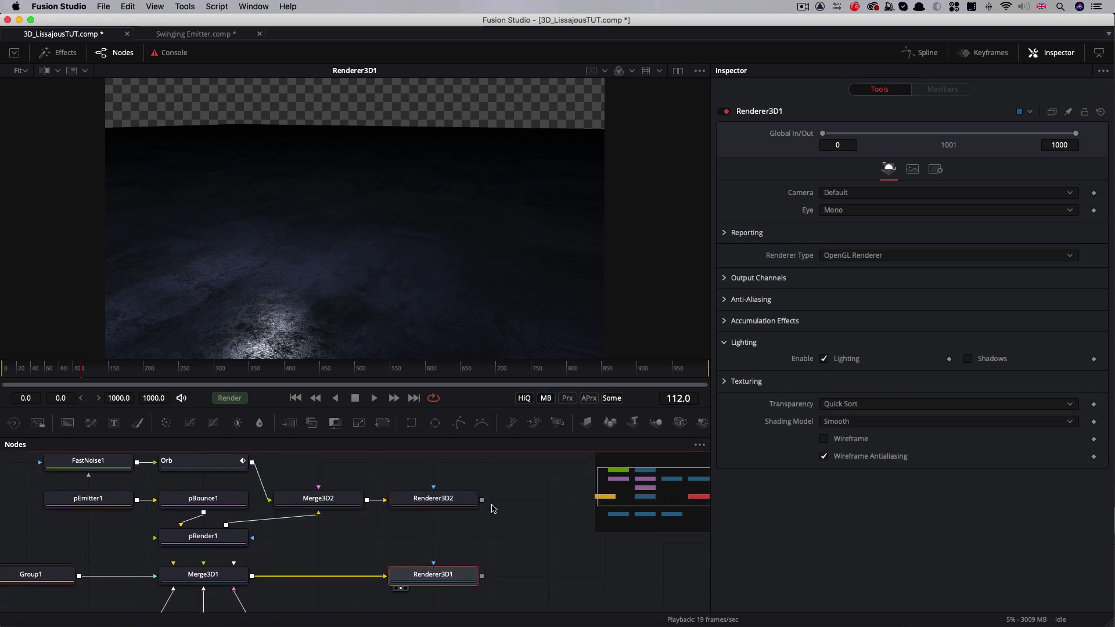
left_click_drag(482, 501, 482, 578)
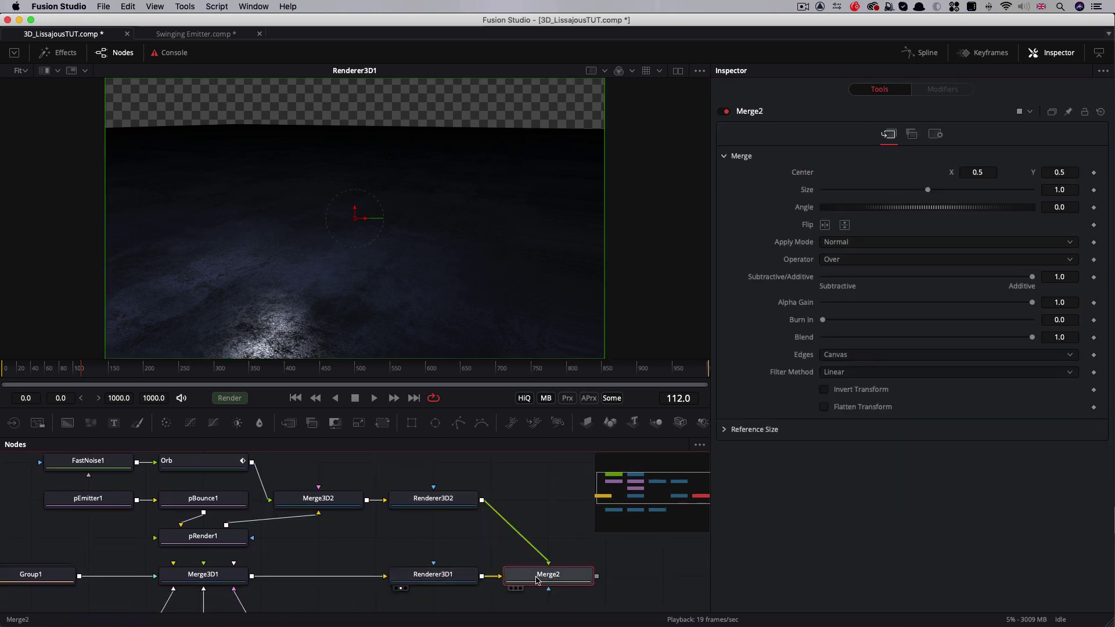
key("1")
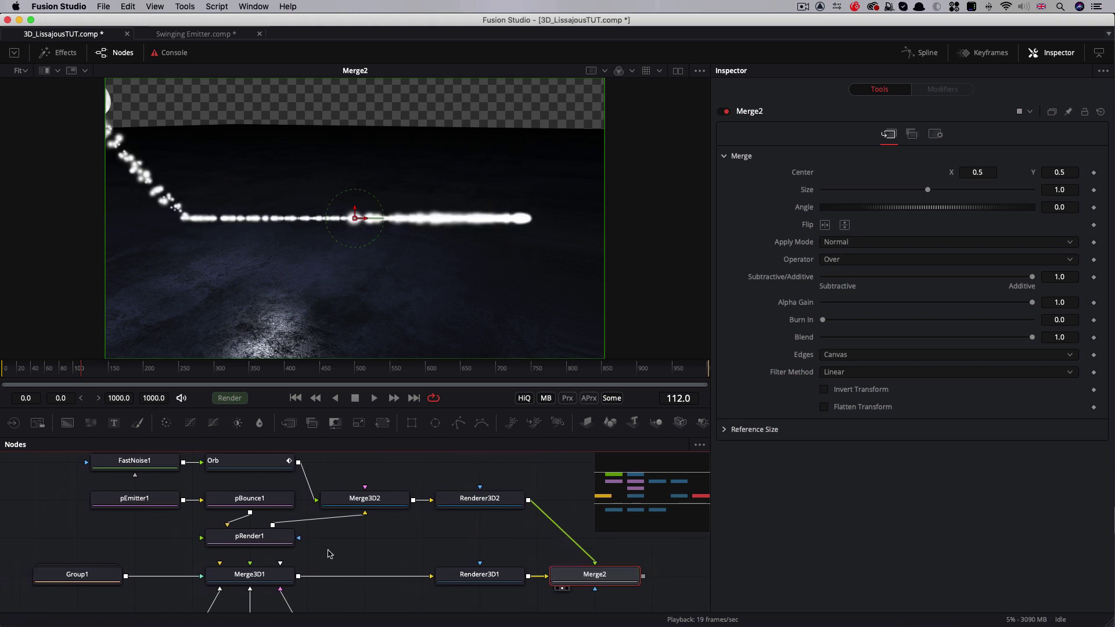
scroll(325, 556, "left", 3)
scroll(326, 556, "down", 3)
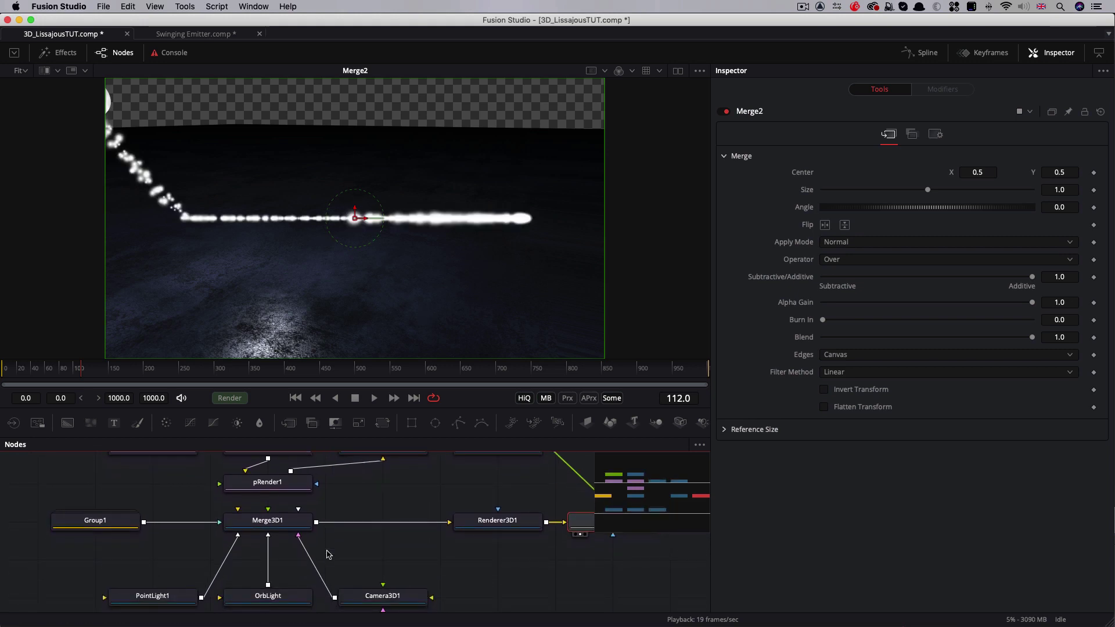
scroll(328, 552, "up", 5)
left_click_drag(355, 446, 356, 342)
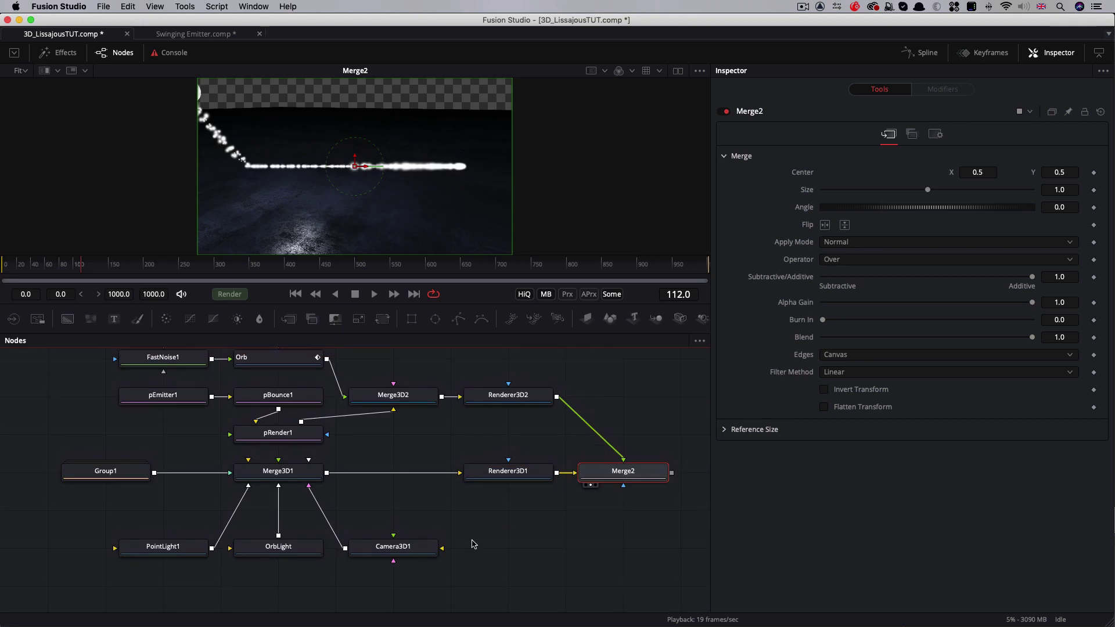
left_click_drag(345, 549, 402, 397)
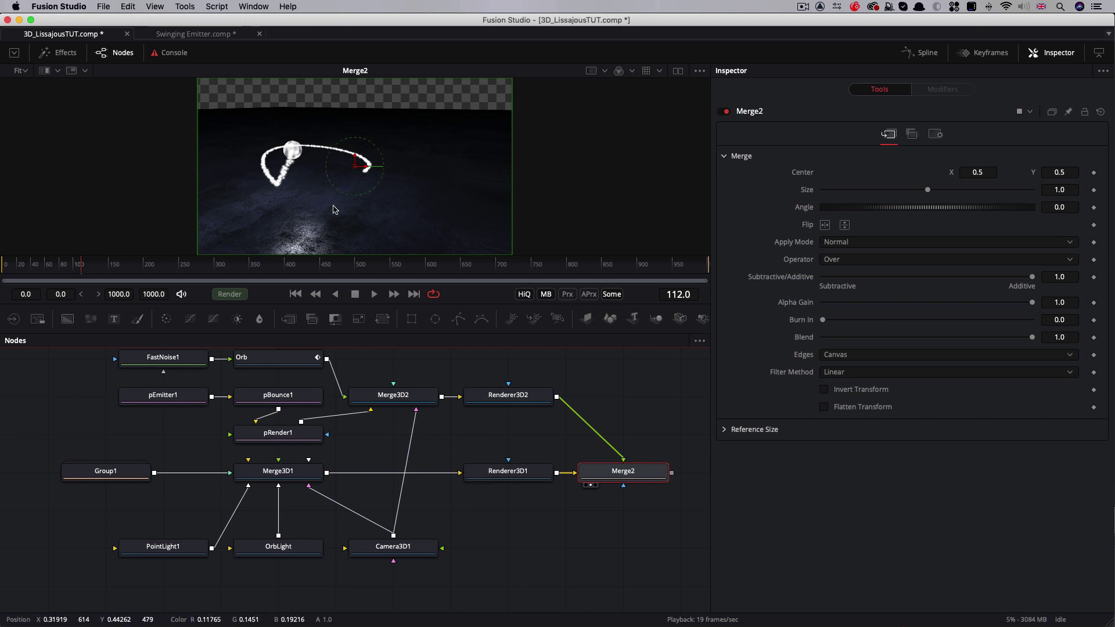
left_click(499, 401)
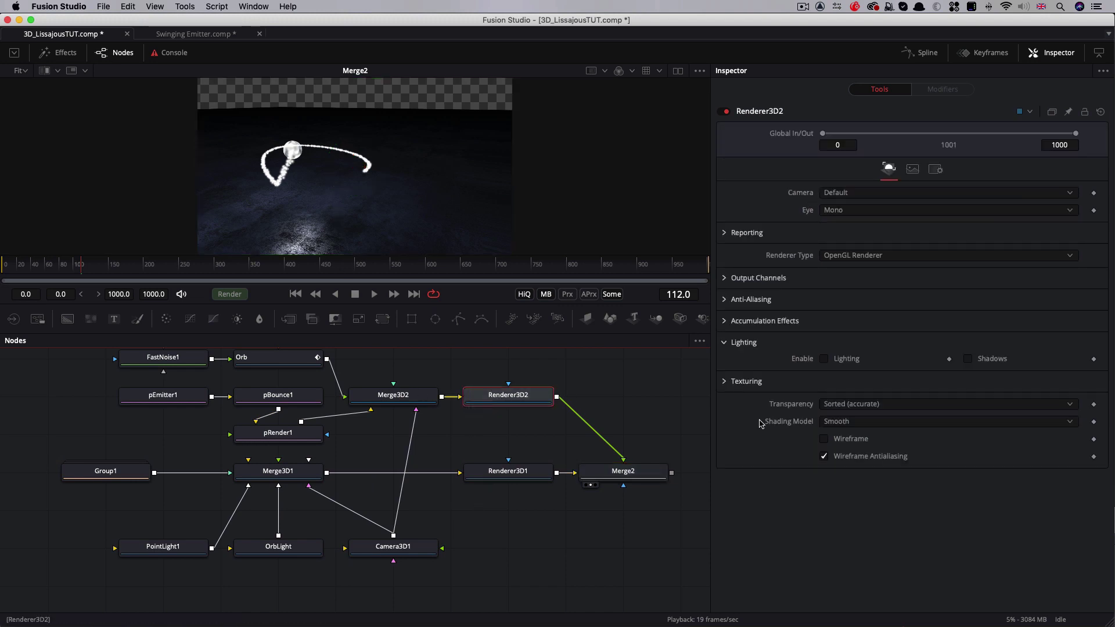
left_click(824, 359)
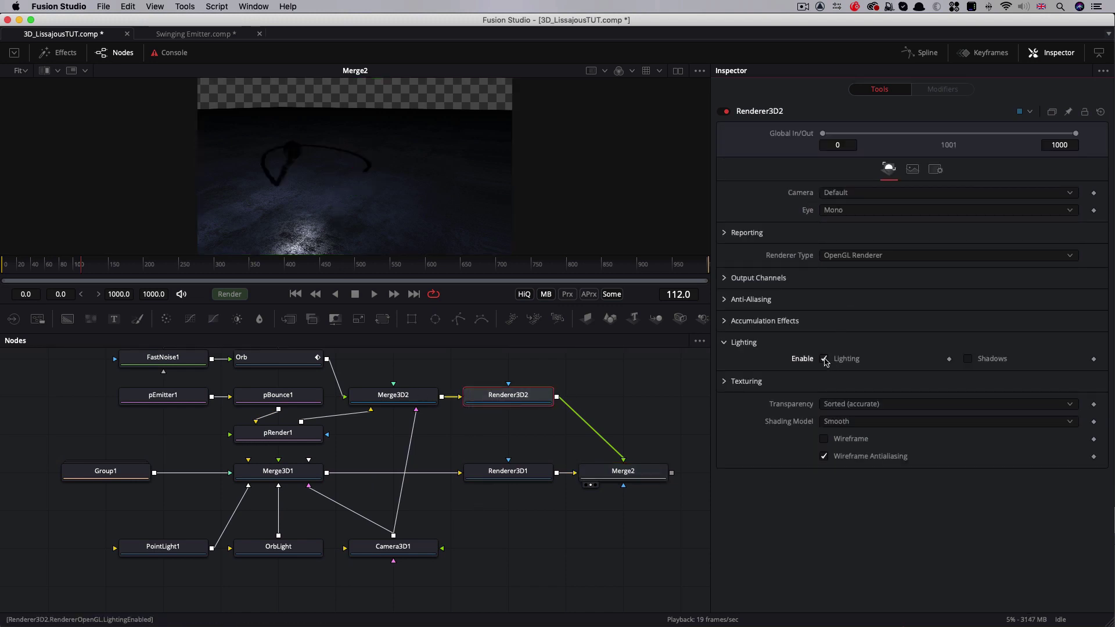
left_click(825, 359)
left_click(494, 474)
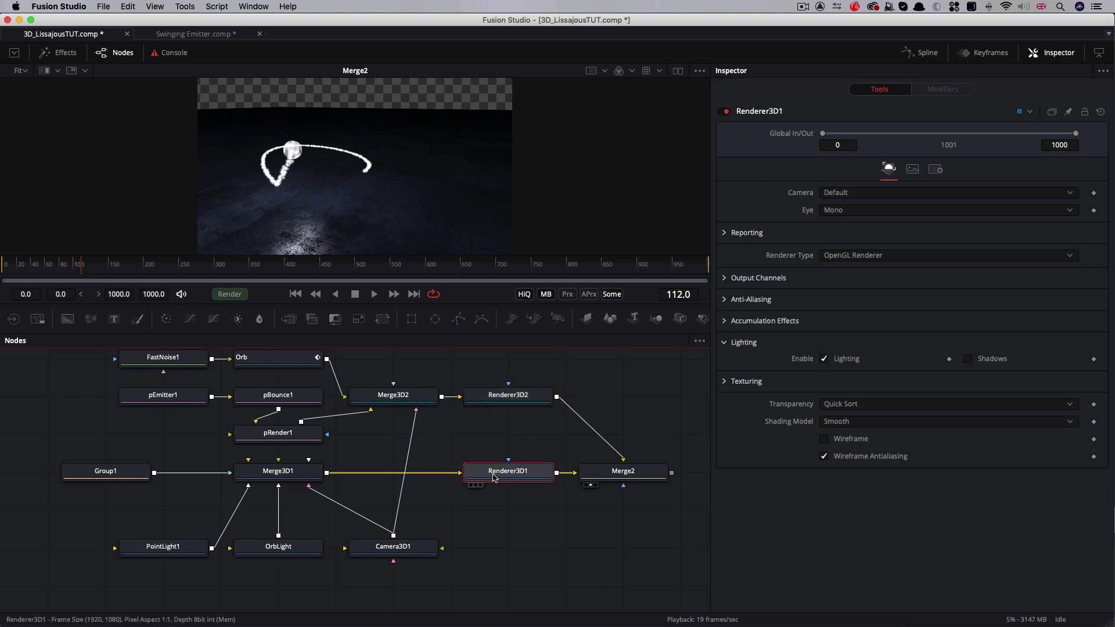
left_click(518, 399)
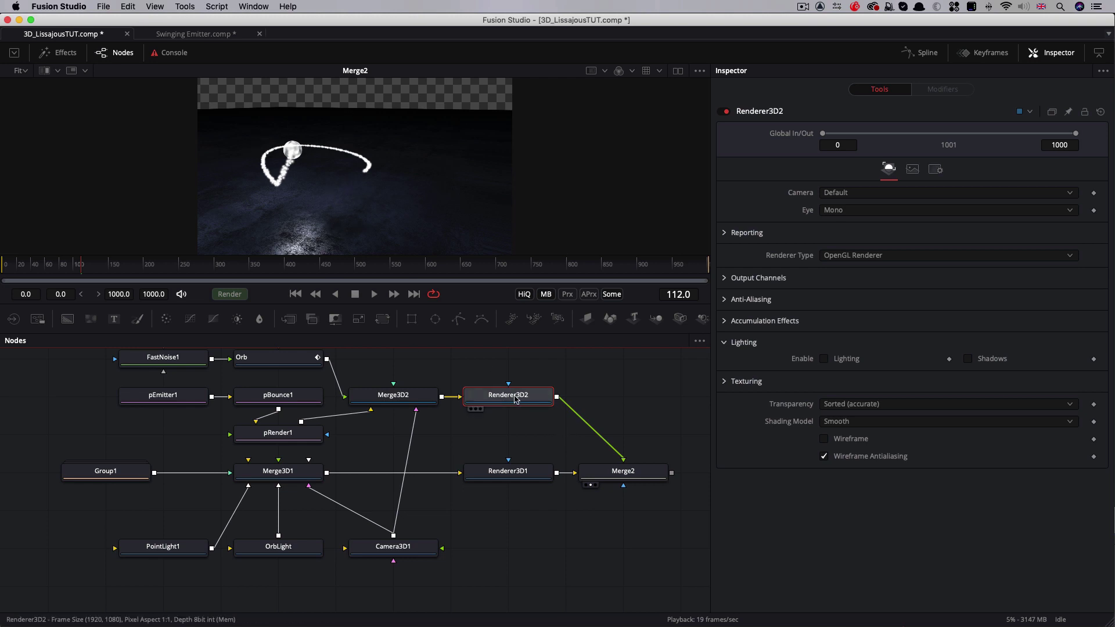
mouse_move(515, 398)
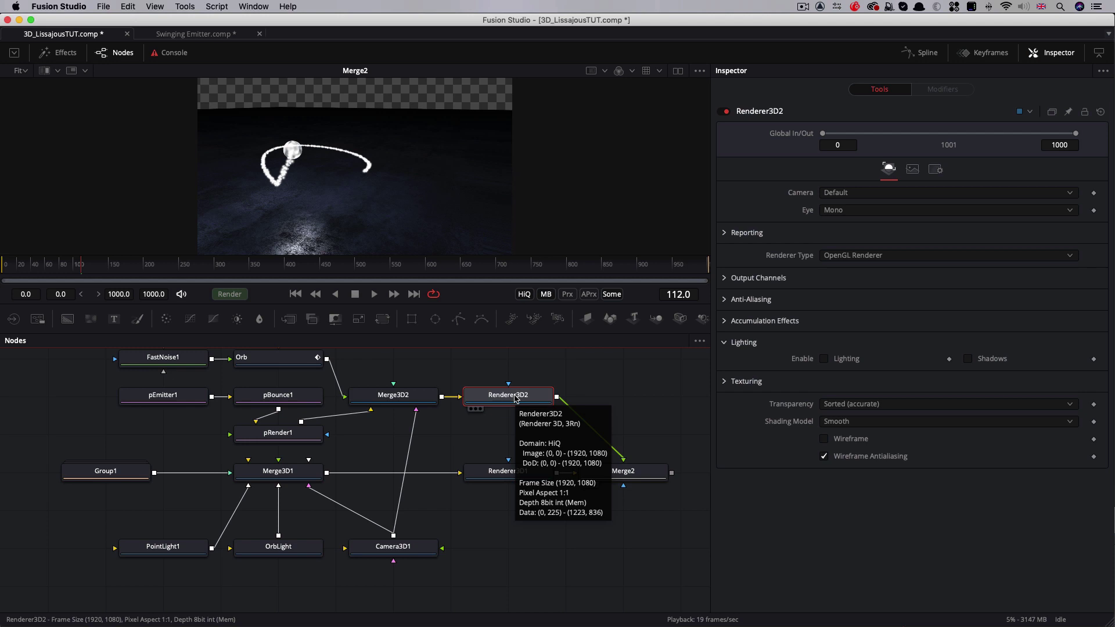
Add a Blur node fed by Renderer3D2 with Blur Size 16
left_click(633, 370)
key("shift+space")
type("blu")
key("Return")
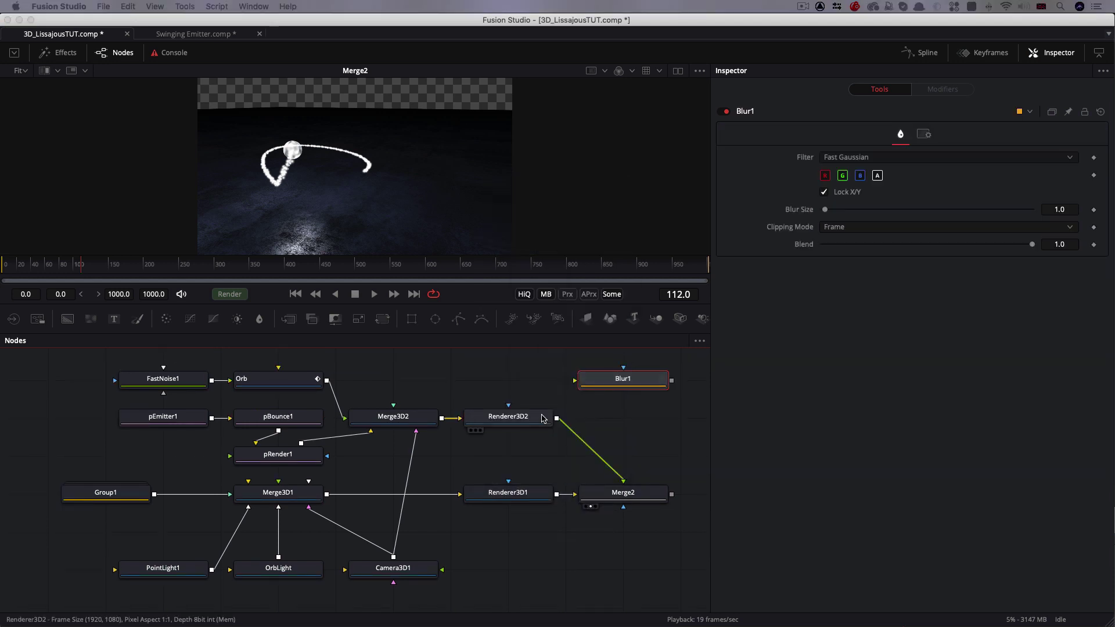
left_click_drag(557, 422, 631, 380)
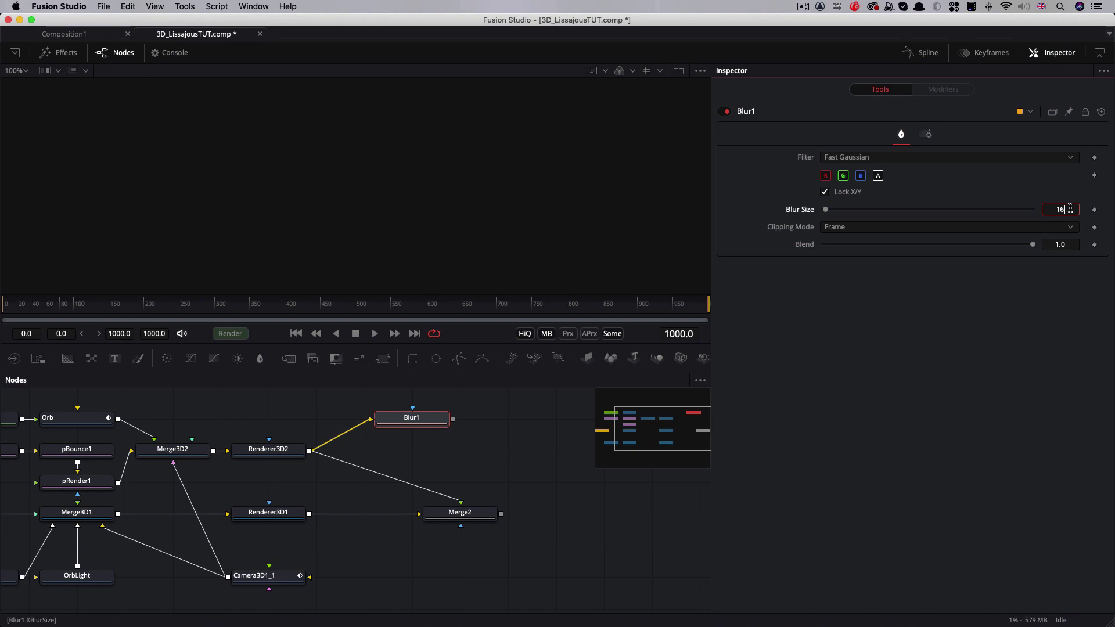
key("Tab")
Duplicate the blur as Blur1_1 with Blur Size 32 and Blend 0.6
left_click(415, 421)
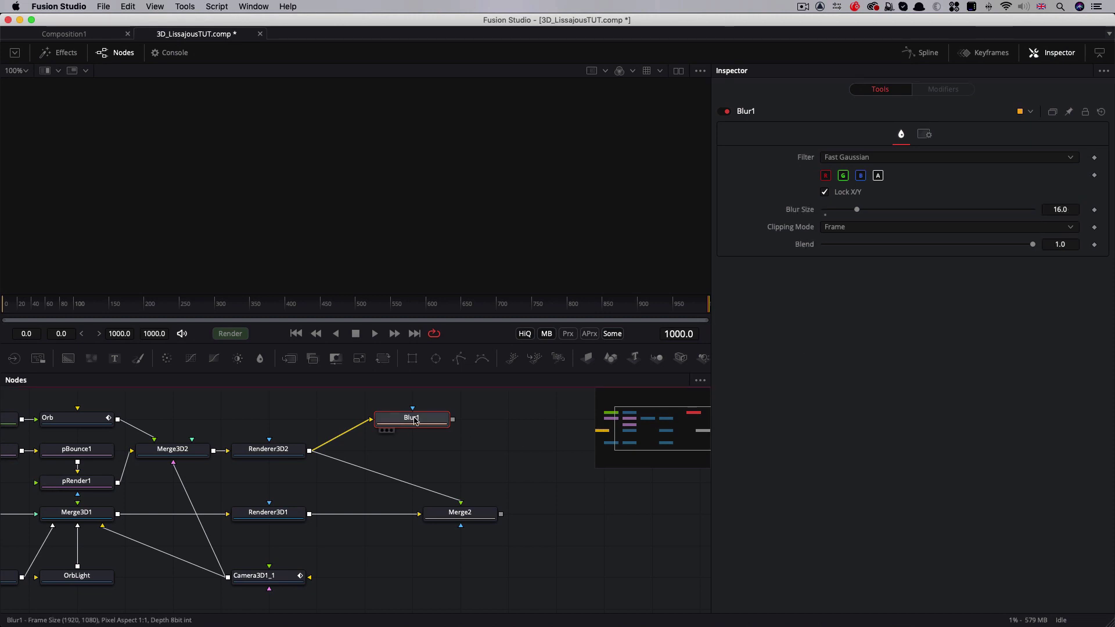
key("ctrl+c")
key("ctrl+v")
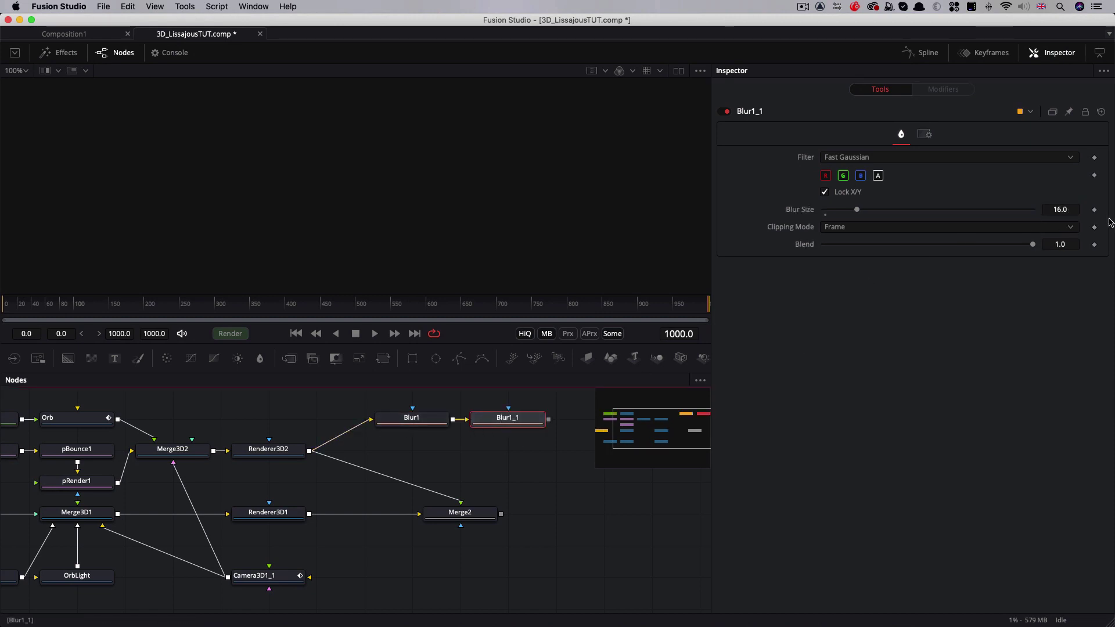
left_click(1074, 210)
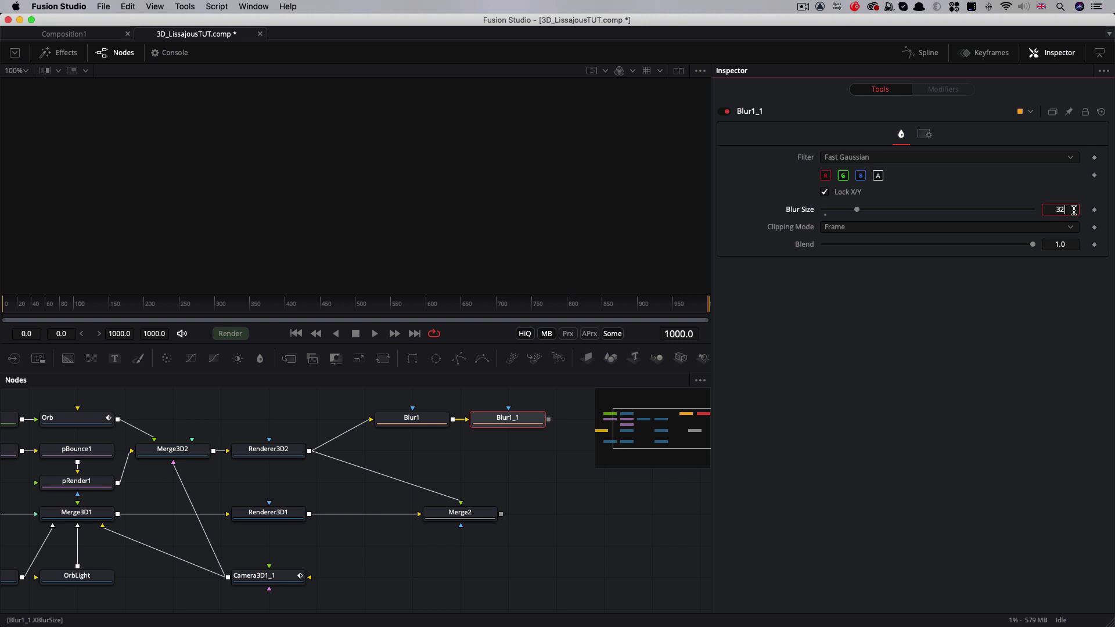
key("Tab")
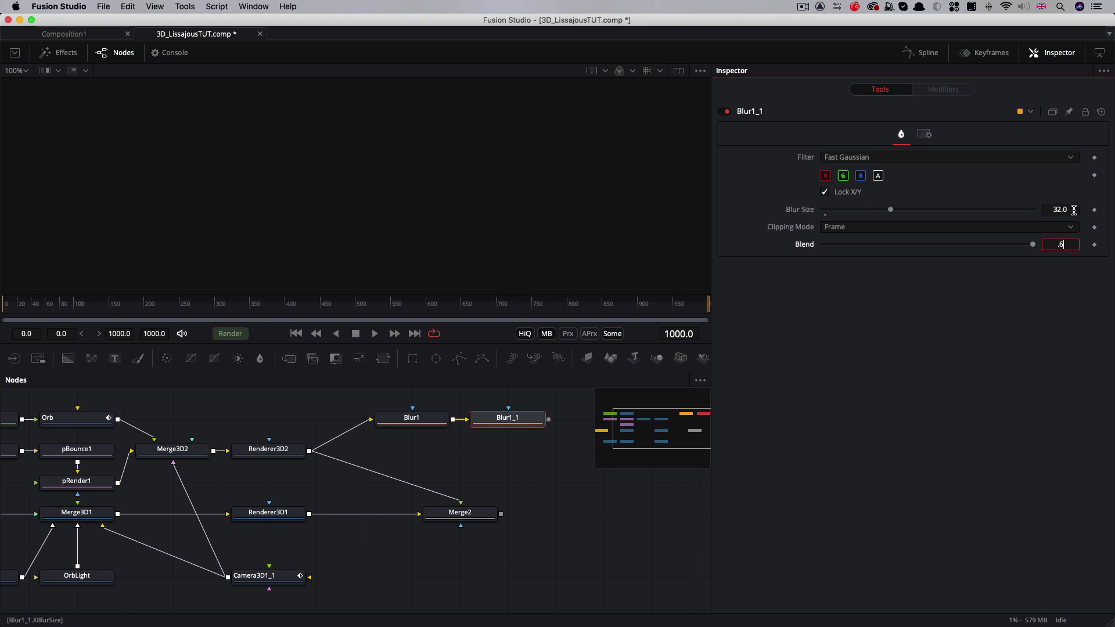
left_click(1074, 210)
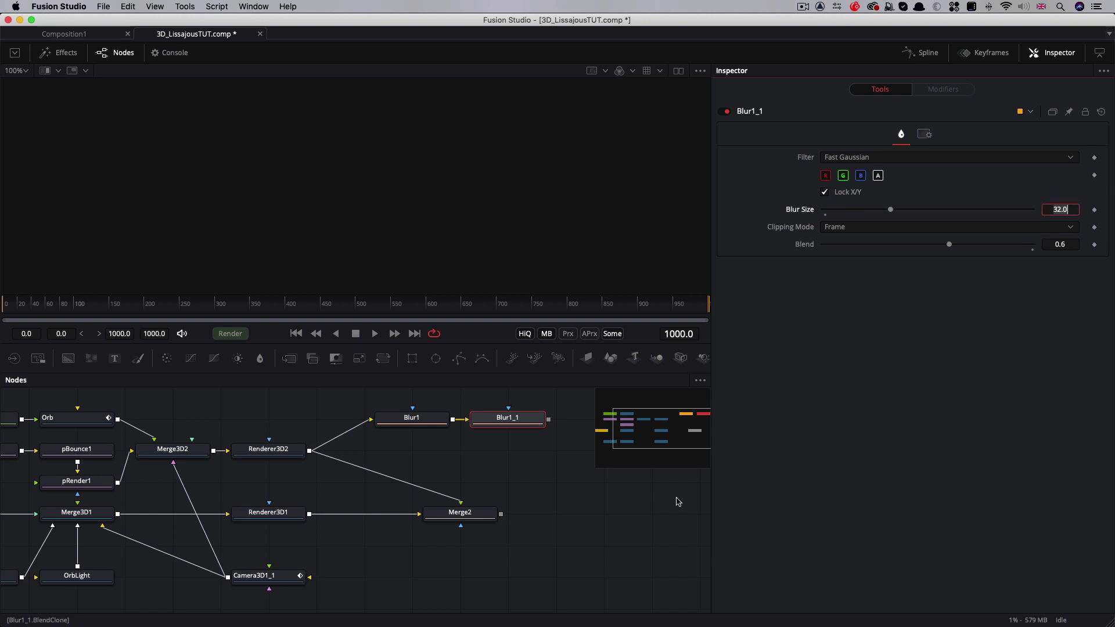
left_click(517, 423)
Chain a third blur, Blur1_1_1, with Blur Size 64 and Blend 0.3
key("super+v")
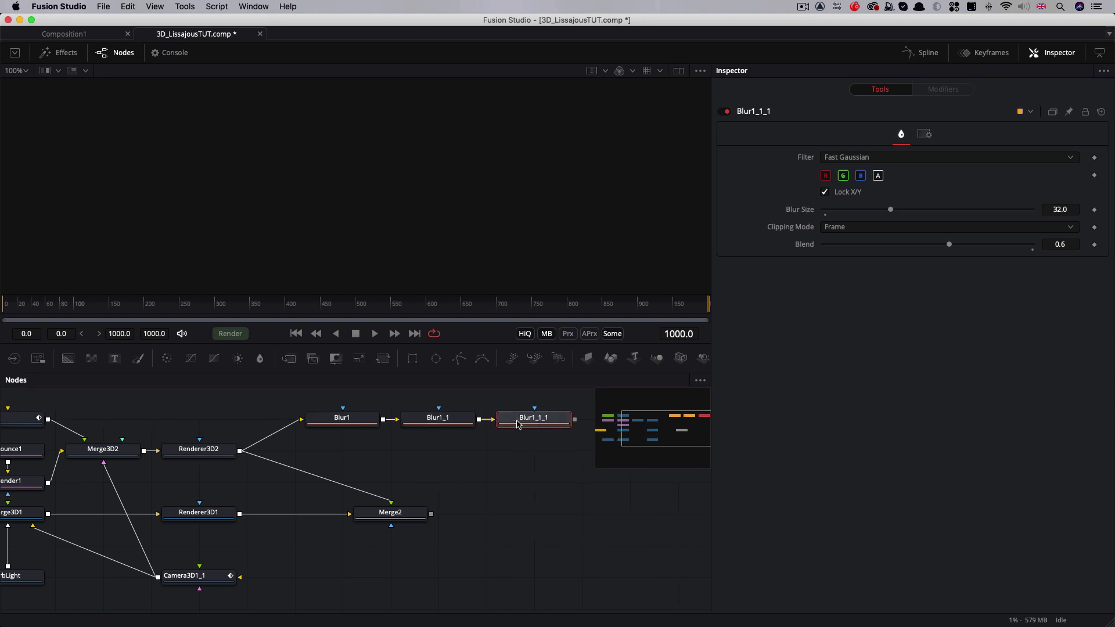
left_click(1073, 207)
type("64")
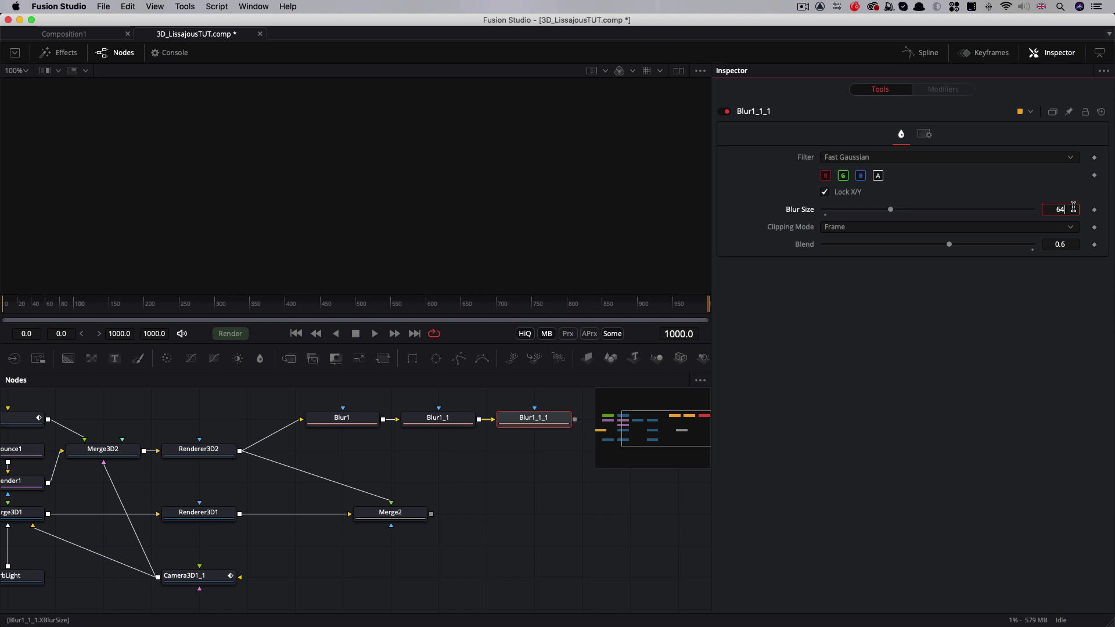
key("Tab")
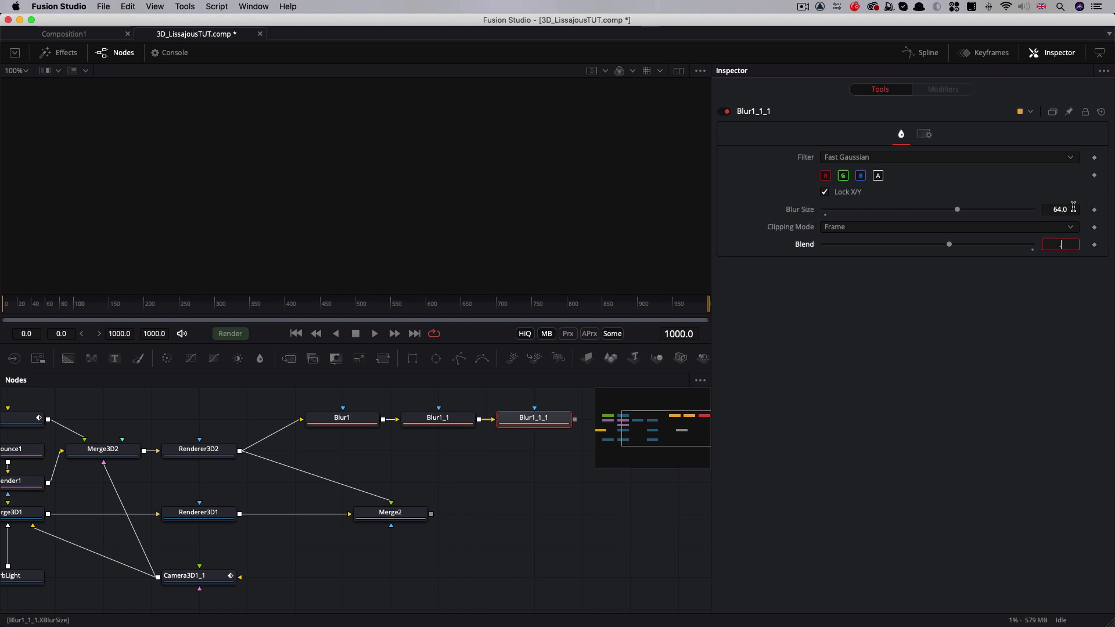
type(".3")
left_click(1073, 208)
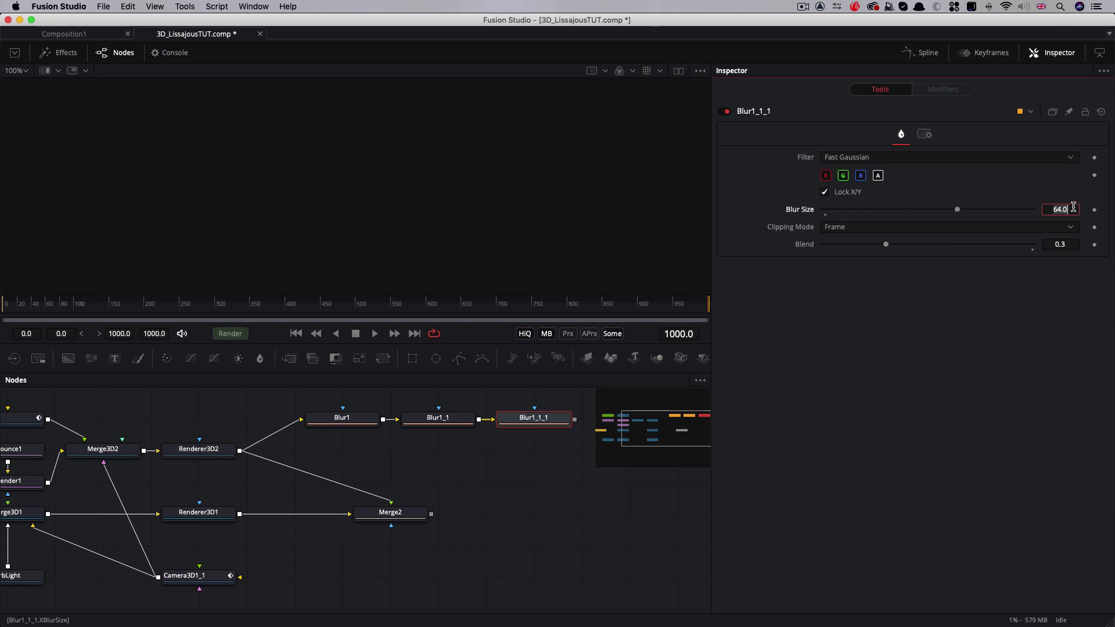
left_click(546, 427)
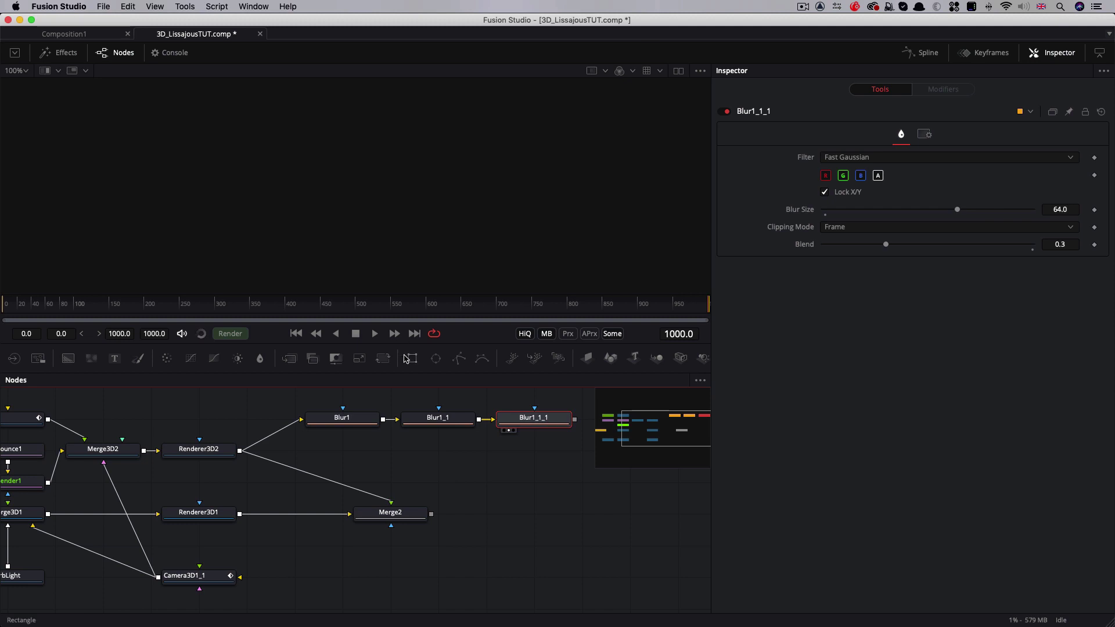
Merge the Blur1_1_1 glow over Merge2 to create Merge3
left_click(398, 516)
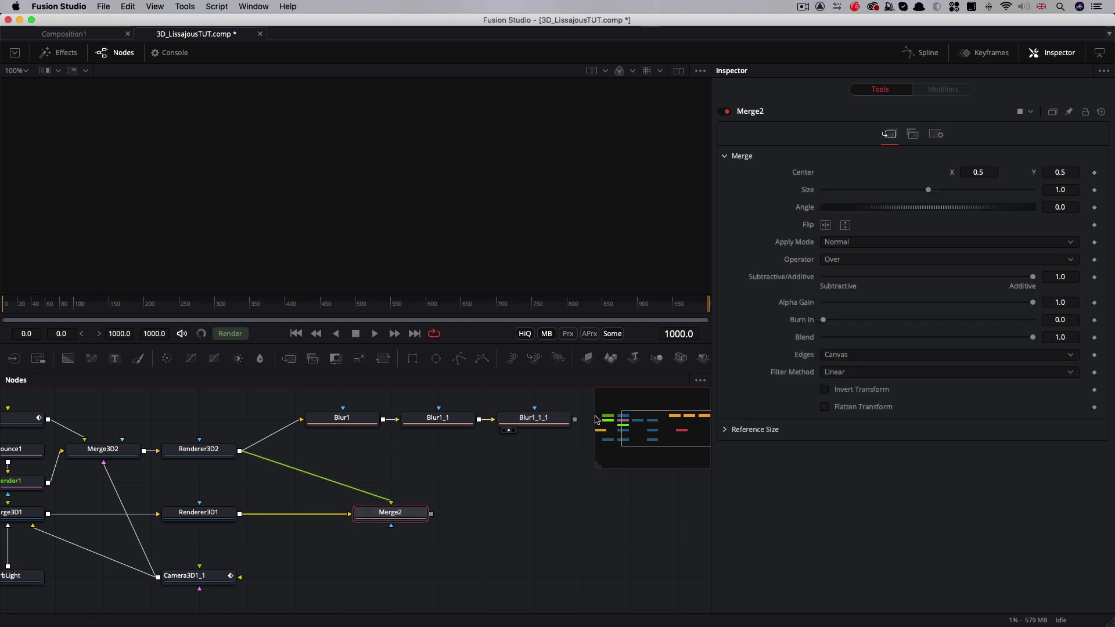
left_click_drag(576, 422, 431, 514)
left_click(877, 242)
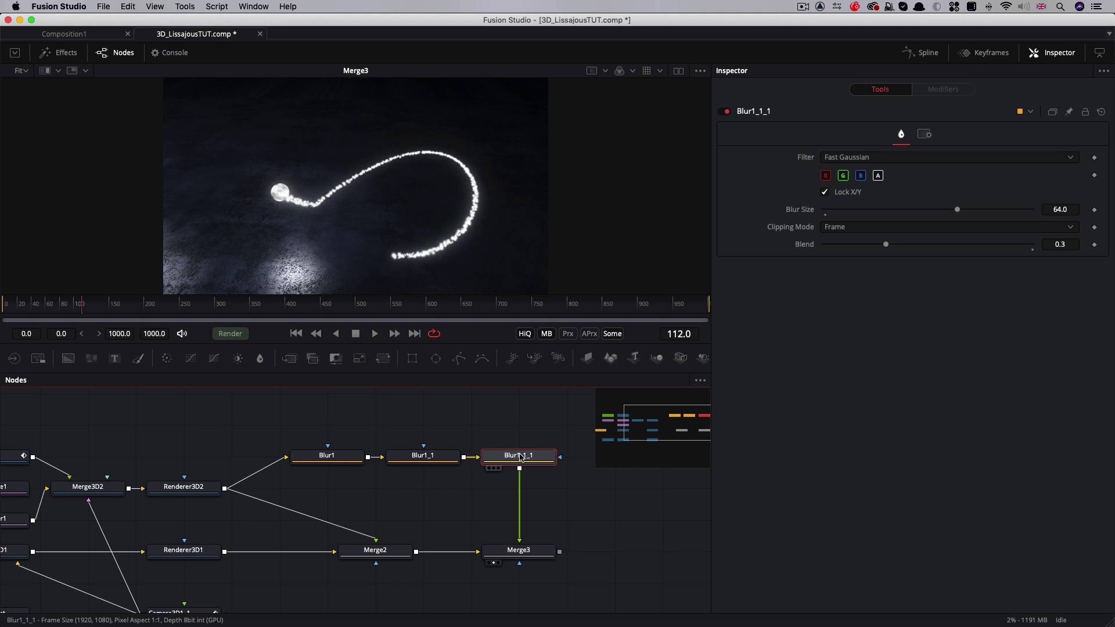
Add ColorCorrector1 after the third blur, tint it blue, and raise Gain to 2.111
key("shift+space")
type("col")
key("Return")
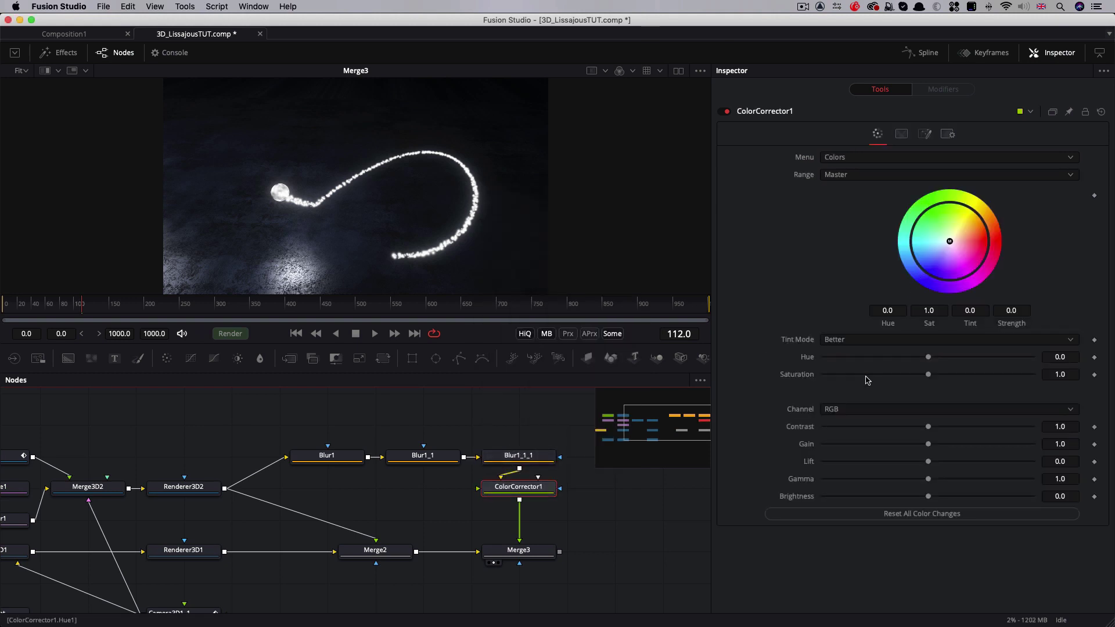
left_click_drag(950, 242, 938, 255)
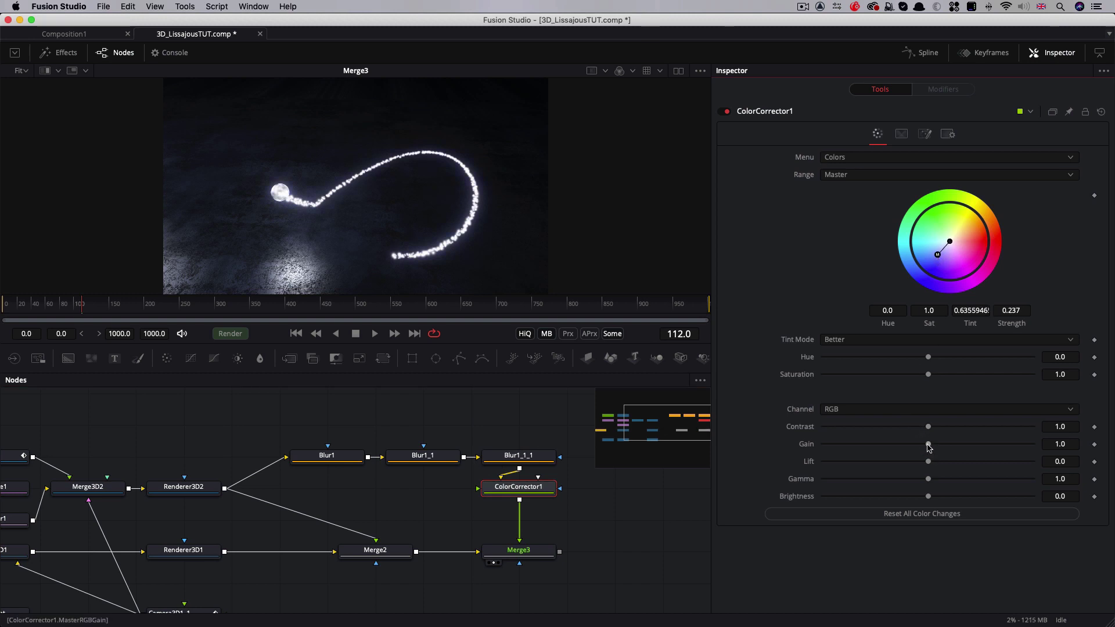
left_click_drag(928, 445, 957, 447)
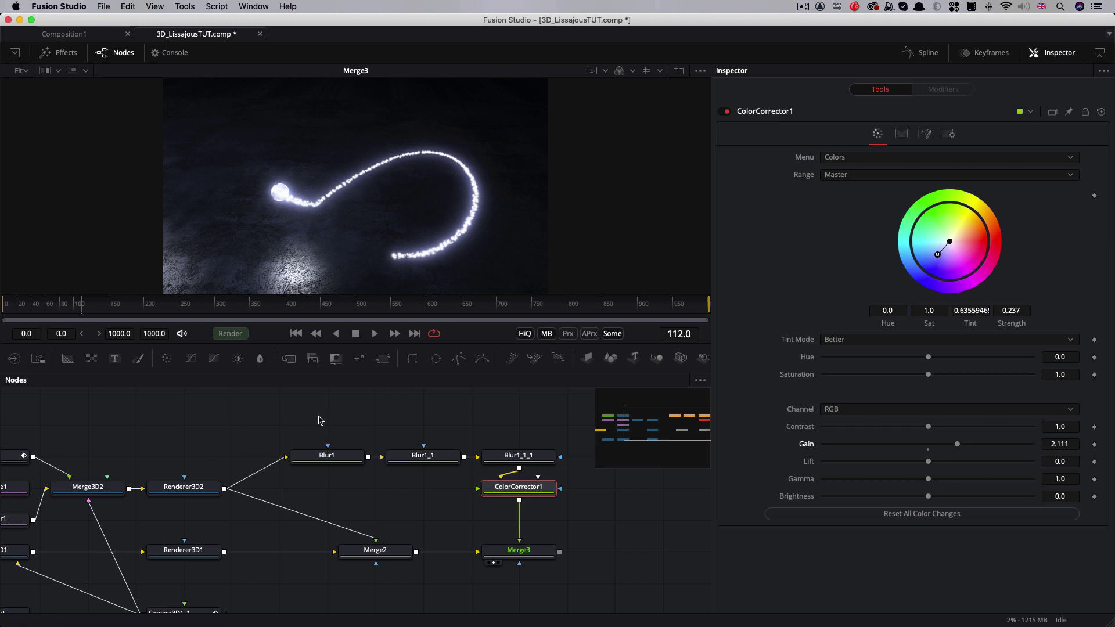
Compare the Merge2 view without the glow against Merge3 with it
left_click_drag(381, 554, 319, 208)
left_click_drag(518, 550, 518, 519)
left_click_drag(461, 442, 418, 146)
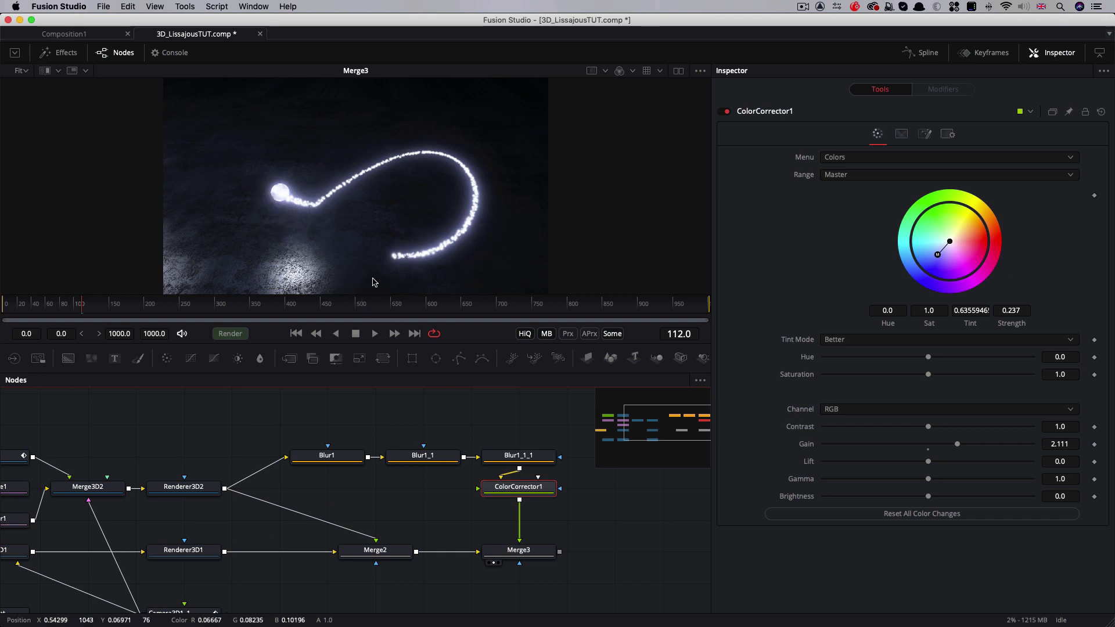
scroll(238, 453, "left", 5)
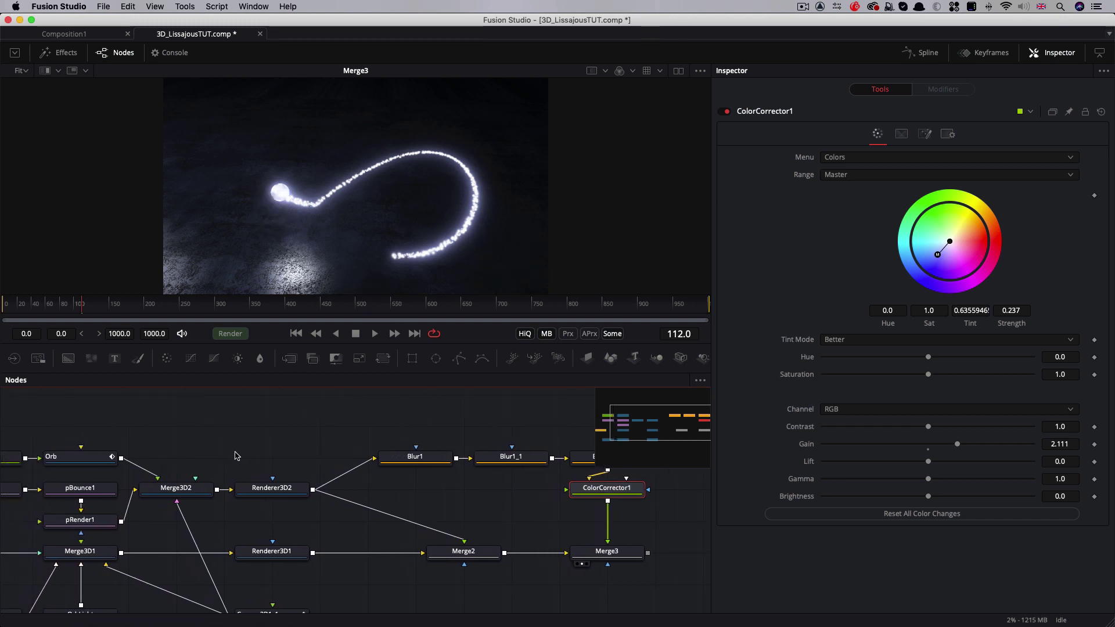
Set OrbLight's colour to a pale blue
scroll(235, 456, "down", 4)
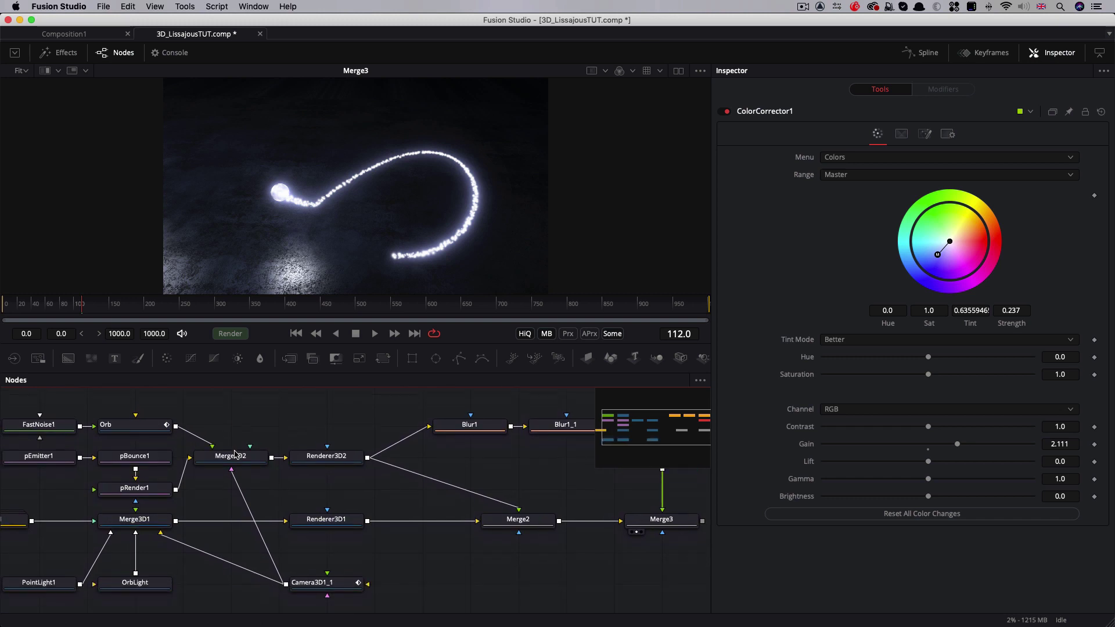
left_click(135, 569)
left_click_drag(876, 175, 297, 198)
left_click(873, 189)
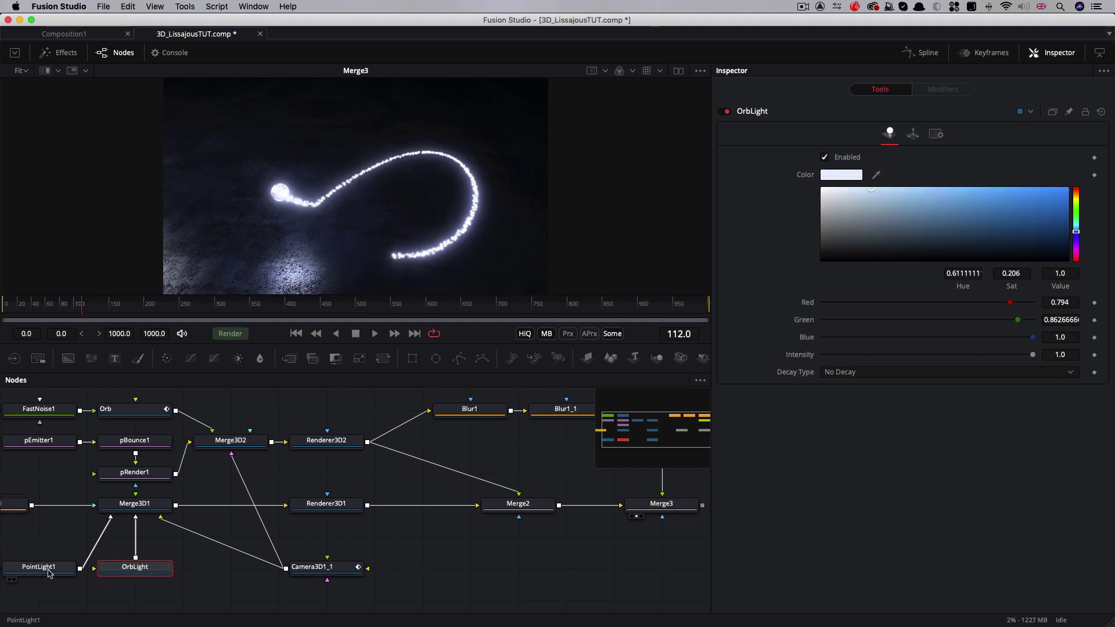
Make PointLight1 pale blue at R 0.829, G 0.848, B 1.0
left_click(39, 567)
left_click(847, 189)
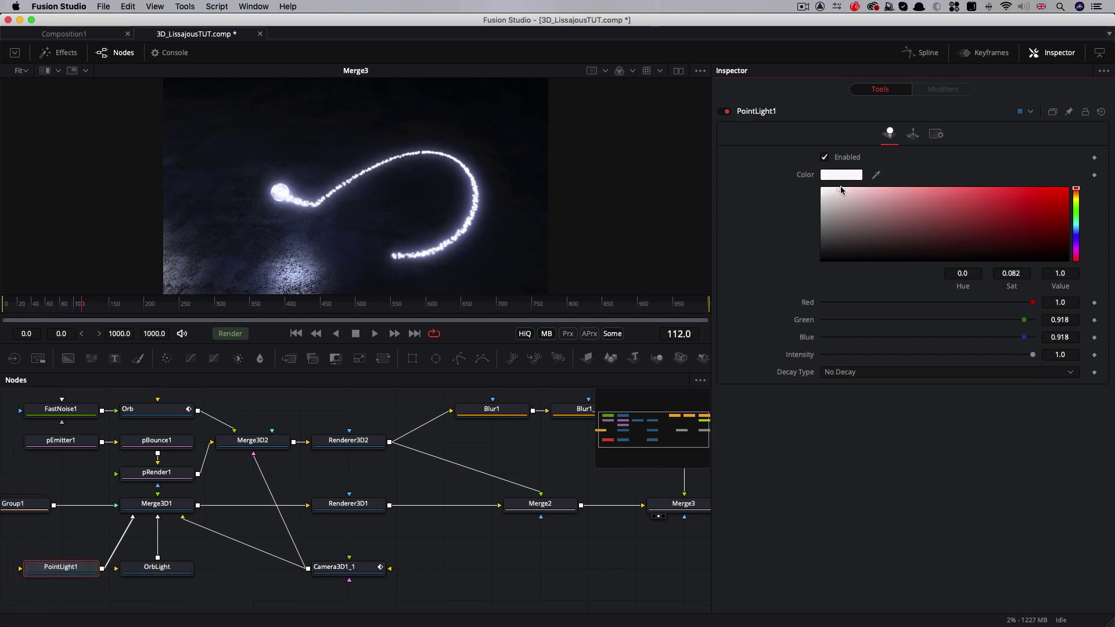
left_click_drag(1076, 195, 1077, 234)
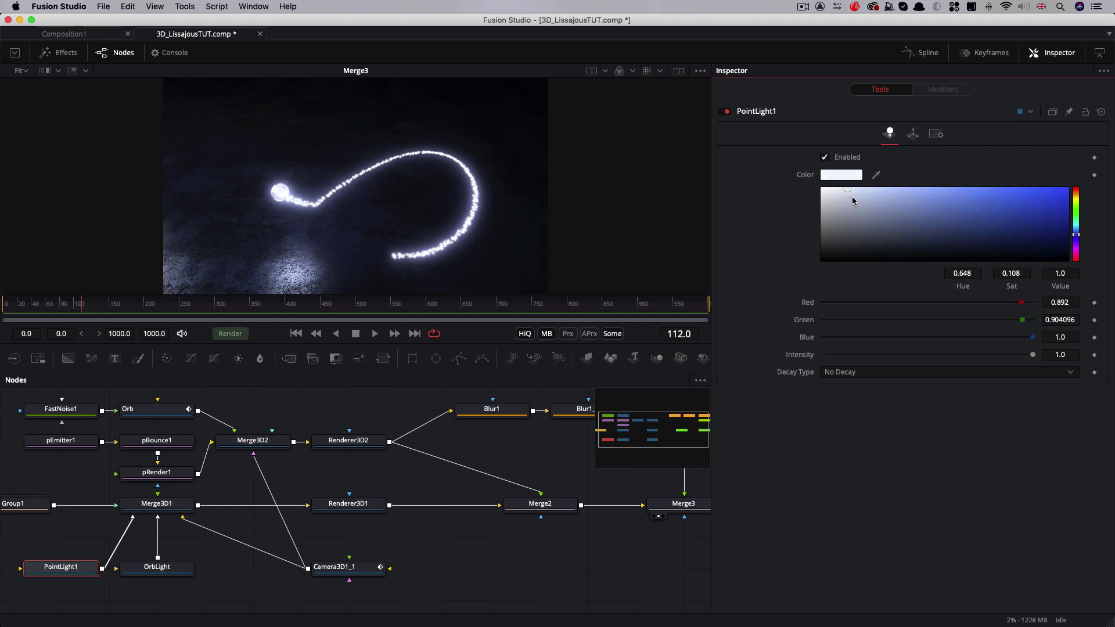
mouse_move(869, 189)
left_mouse_down()
mouse_move(860, 187)
mouse_move(870, 188)
left_mouse_up()
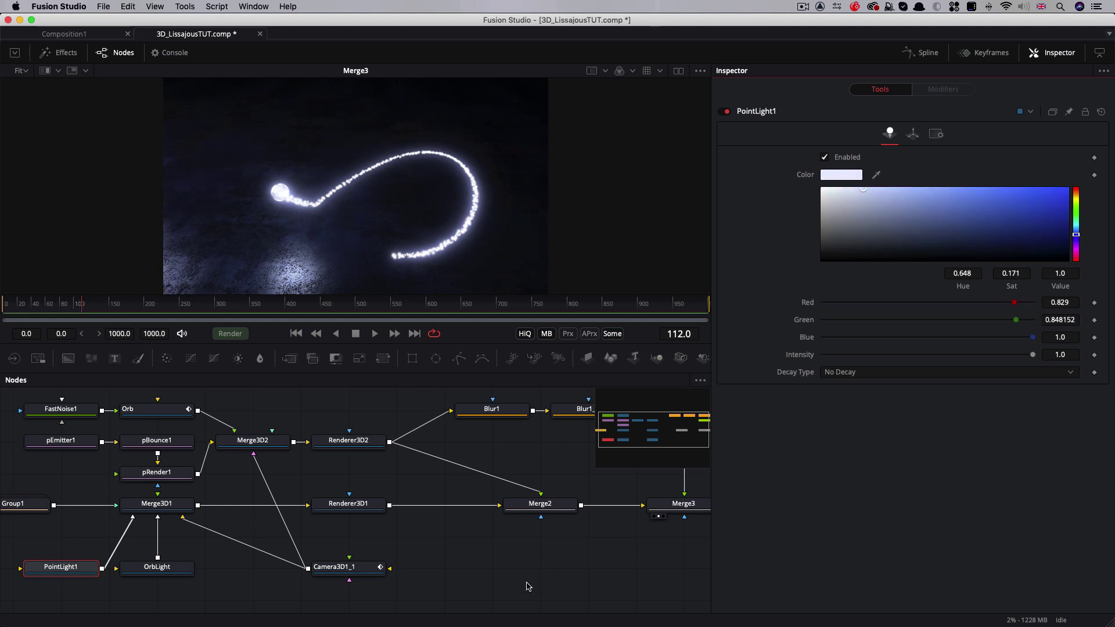
left_click(622, 570)
scroll(622, 570, "right", 5)
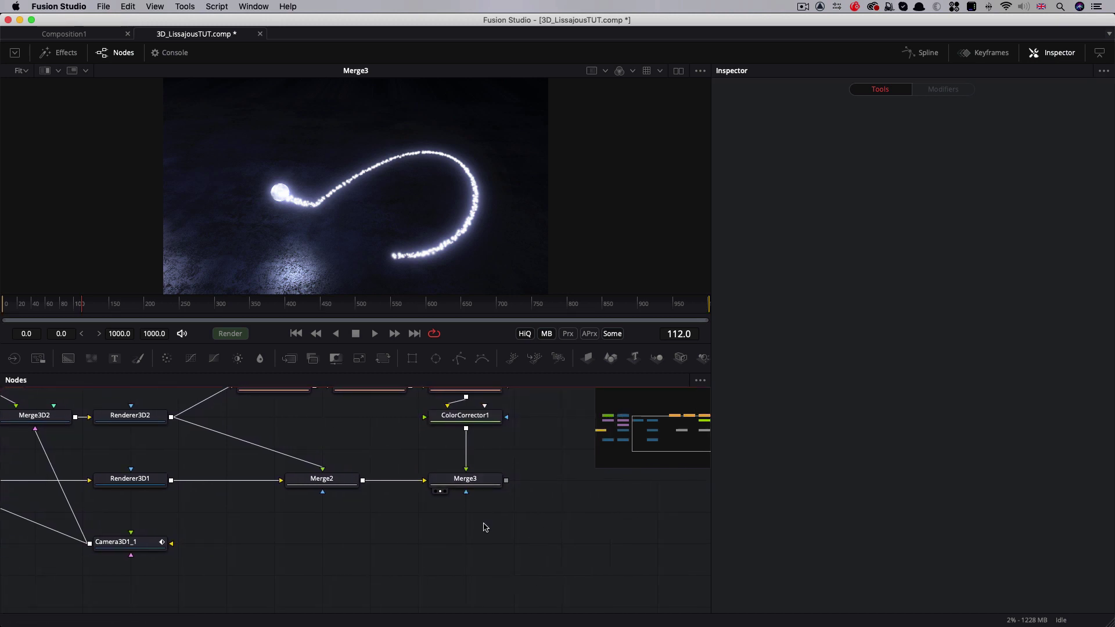
Add a Background node and merge the glowing orb composite over Background2 as Merge4
key("shift+space")
type("bg")
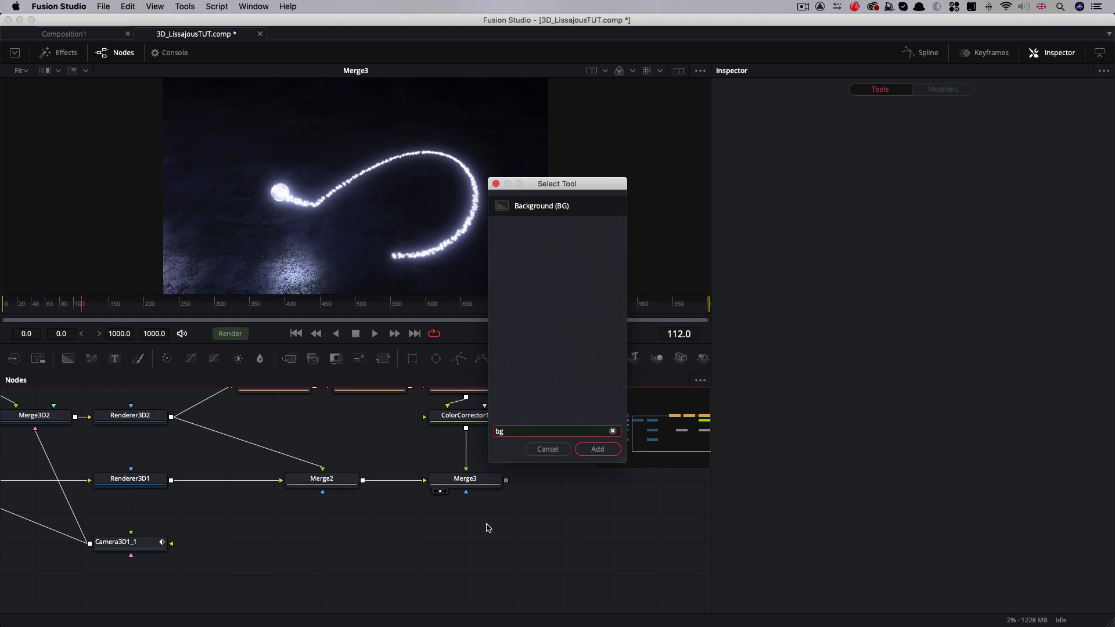
key("Return")
left_click_drag(507, 481, 513, 516)
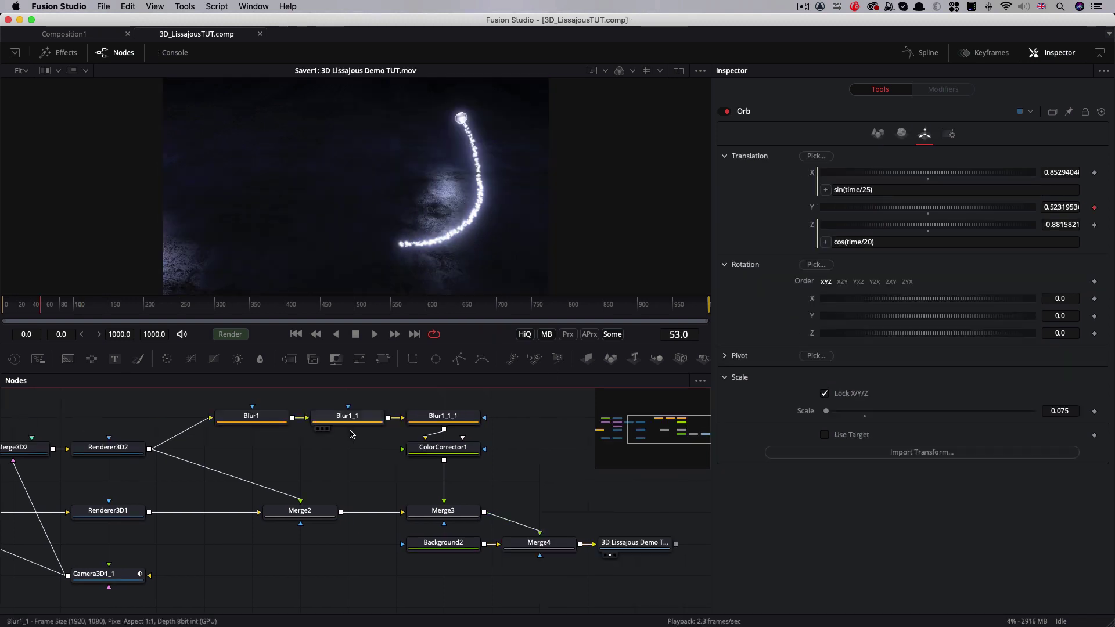
Change the Orb's Y offset expression Number In 1 to ((n2^2 + n3^2)^1/2)+.1
scroll(350, 434, "left", 5)
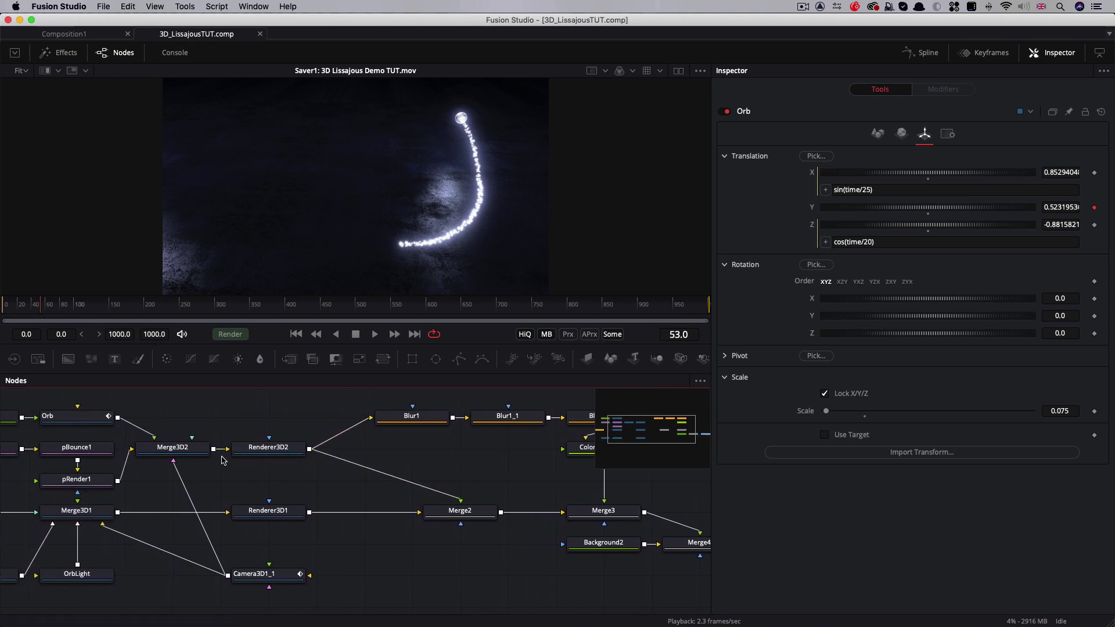
scroll(221, 460, "left", 4)
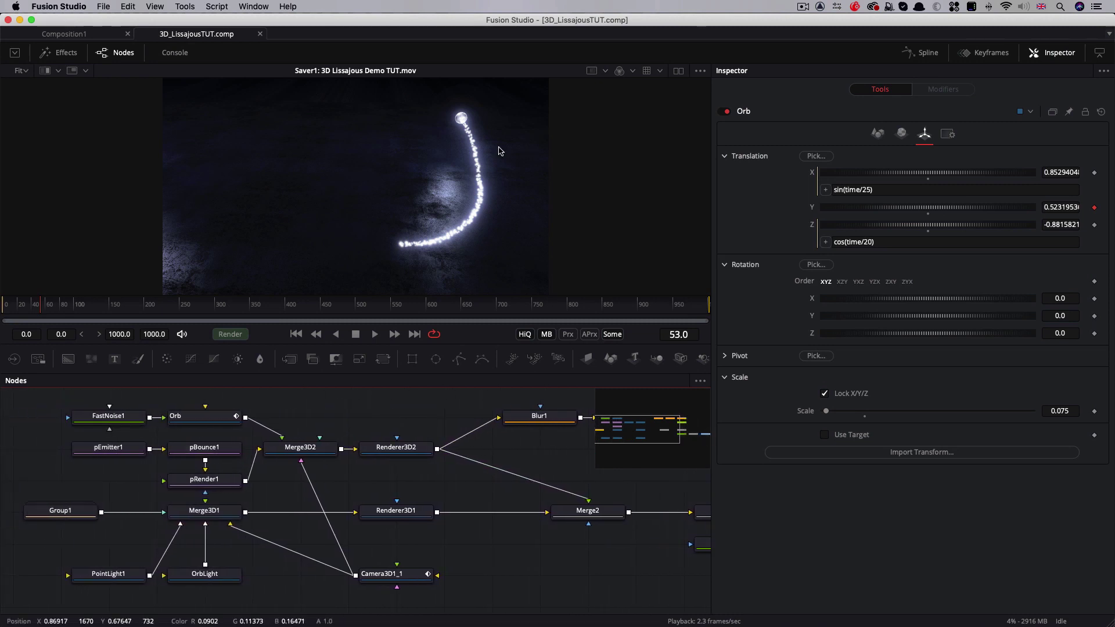
left_click(194, 417)
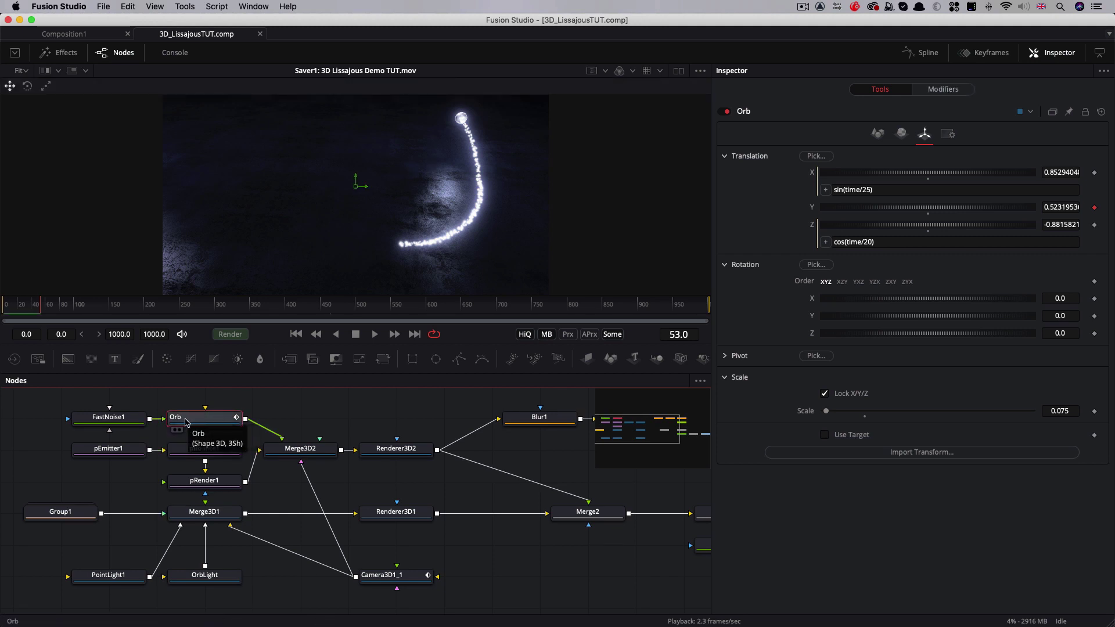
key("super+z")
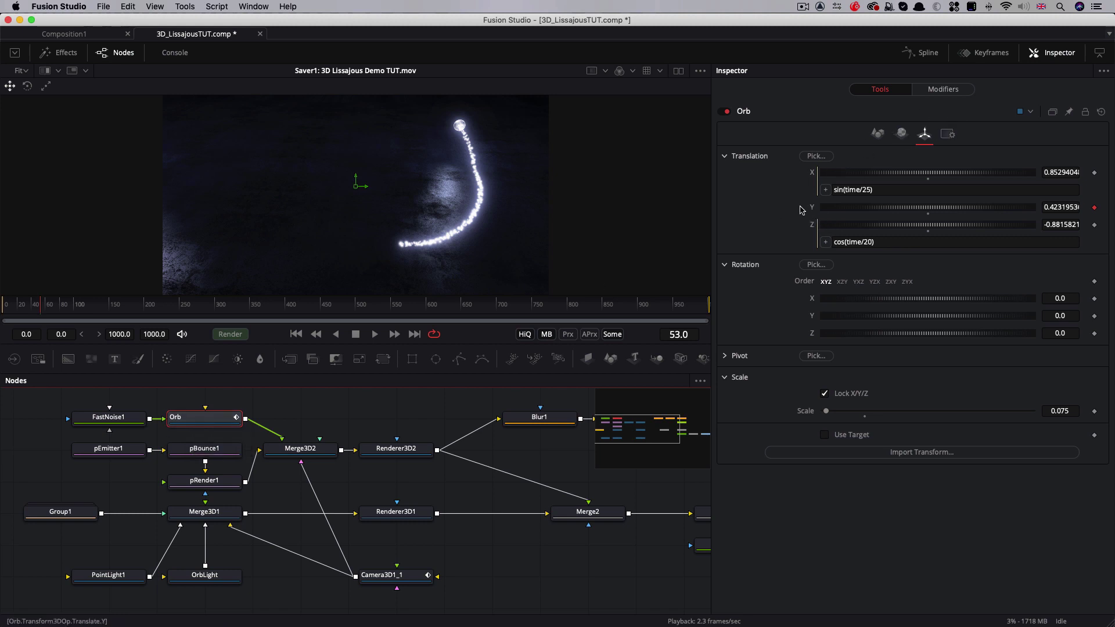
left_click(953, 89)
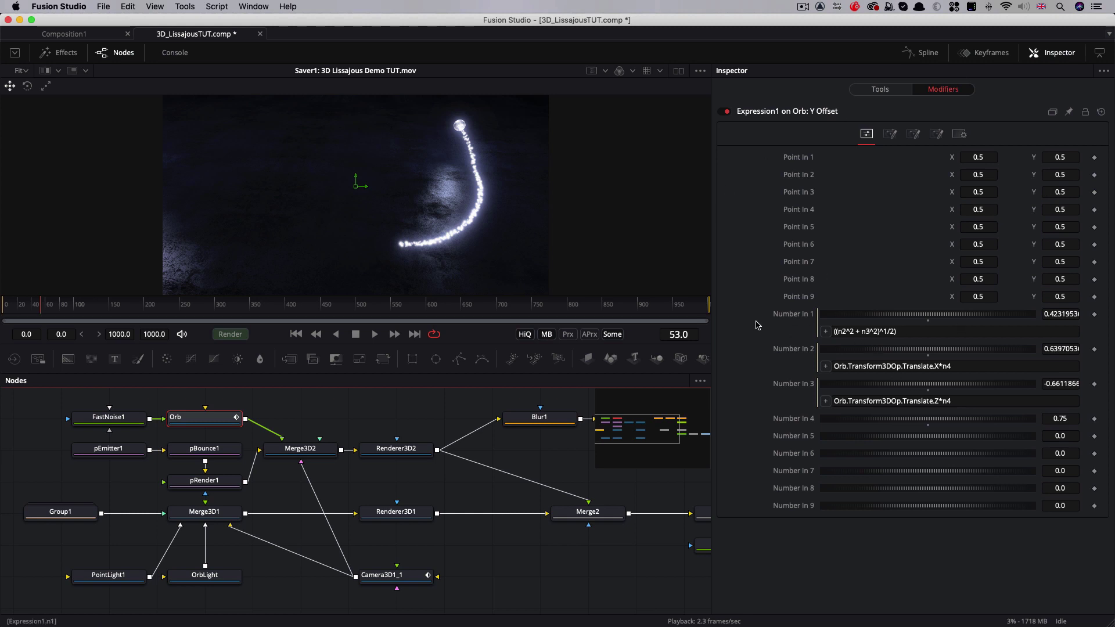
left_click(935, 332)
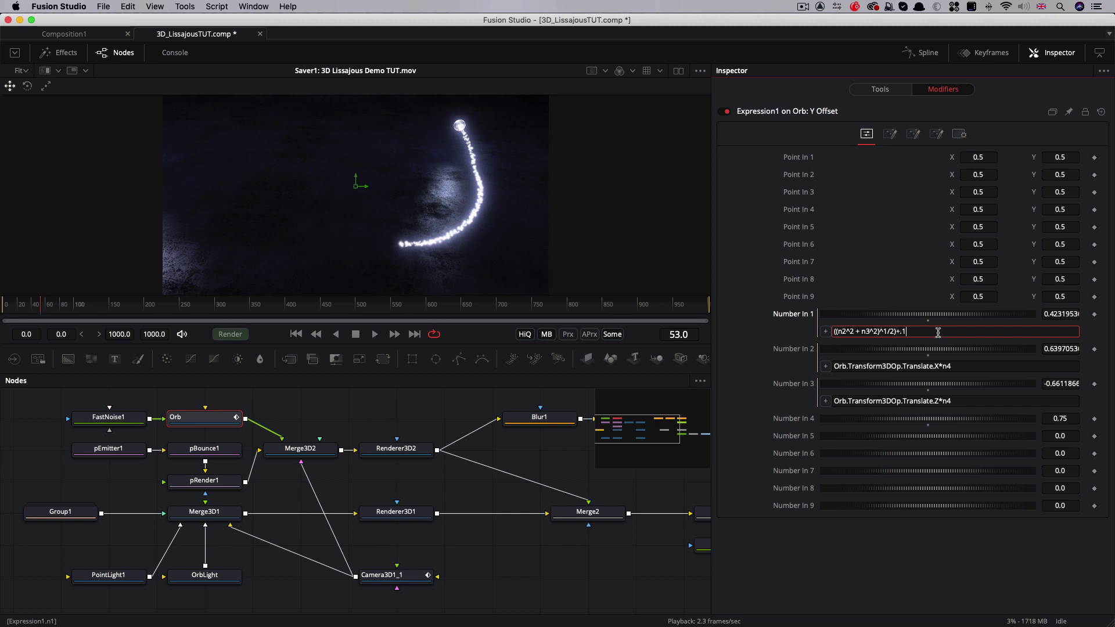
type("+.1")
key("Tab")
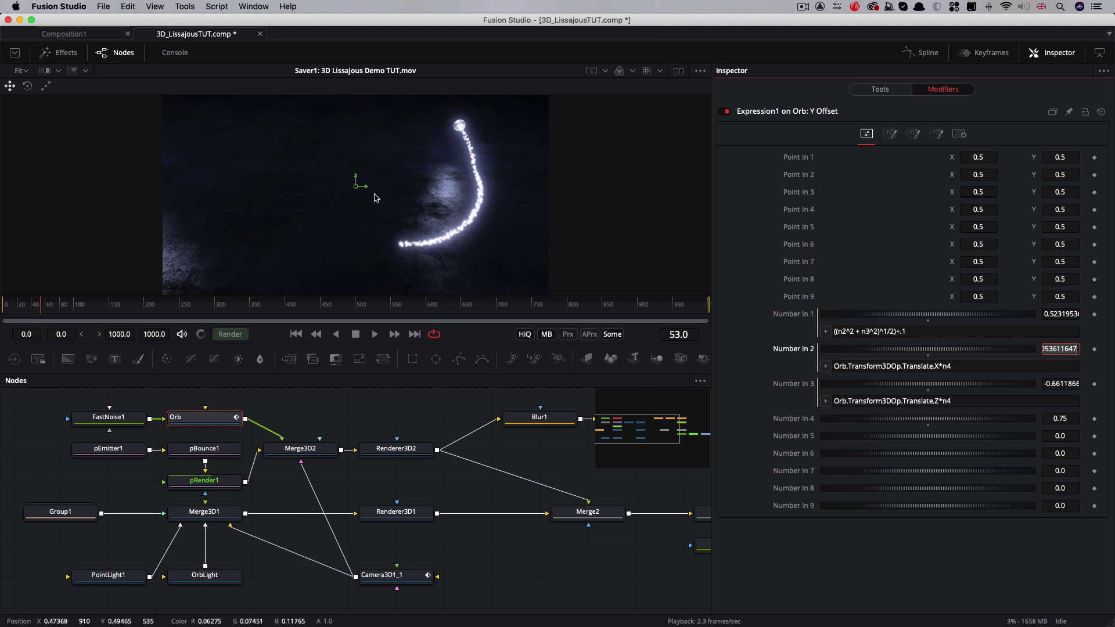